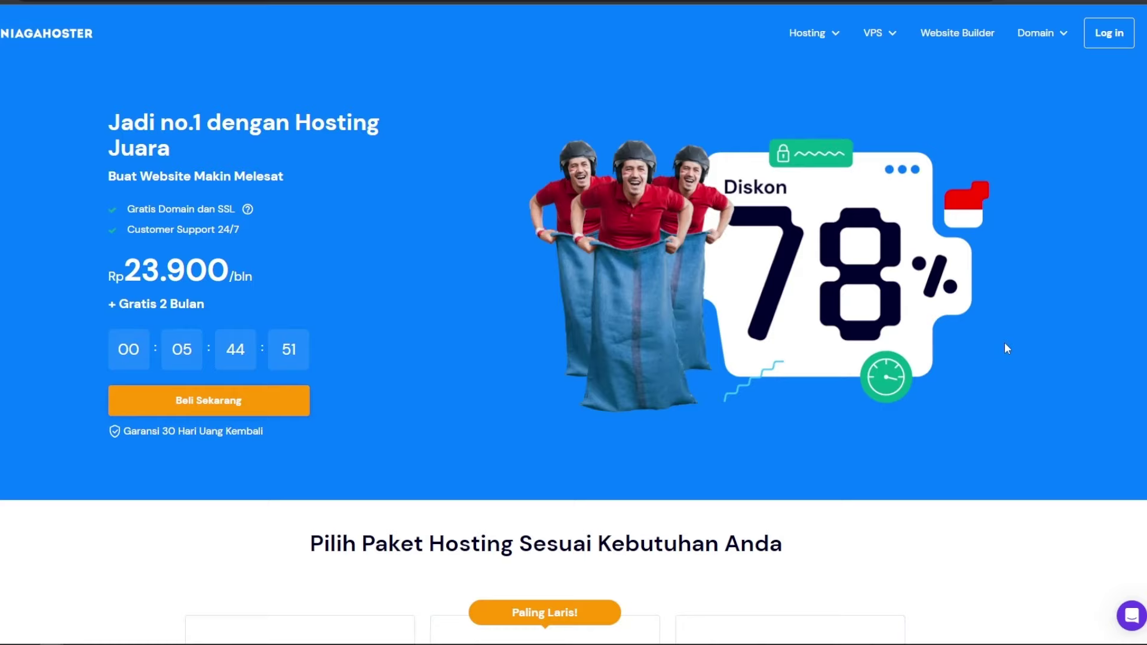
Step: Compare the prices and main features of the Premium, Business and Cloud Startup hosting packages, including Premium's website limit, SSL and free domain
scroll(1005, 344, "down", 8)
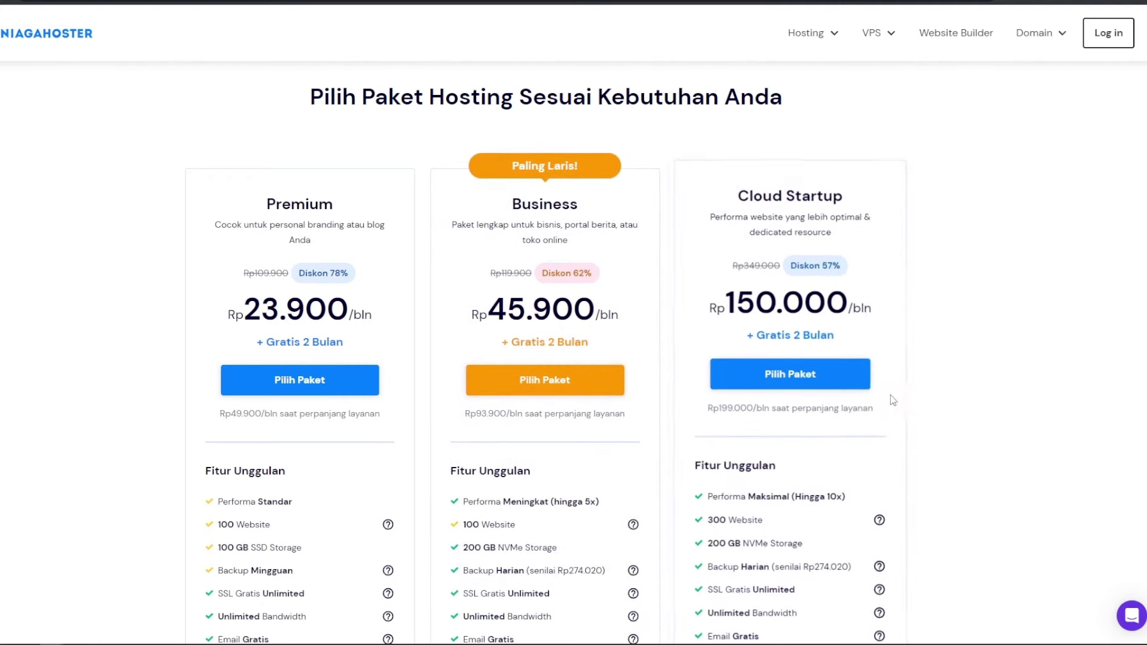
scroll(1022, 406, "down", 2)
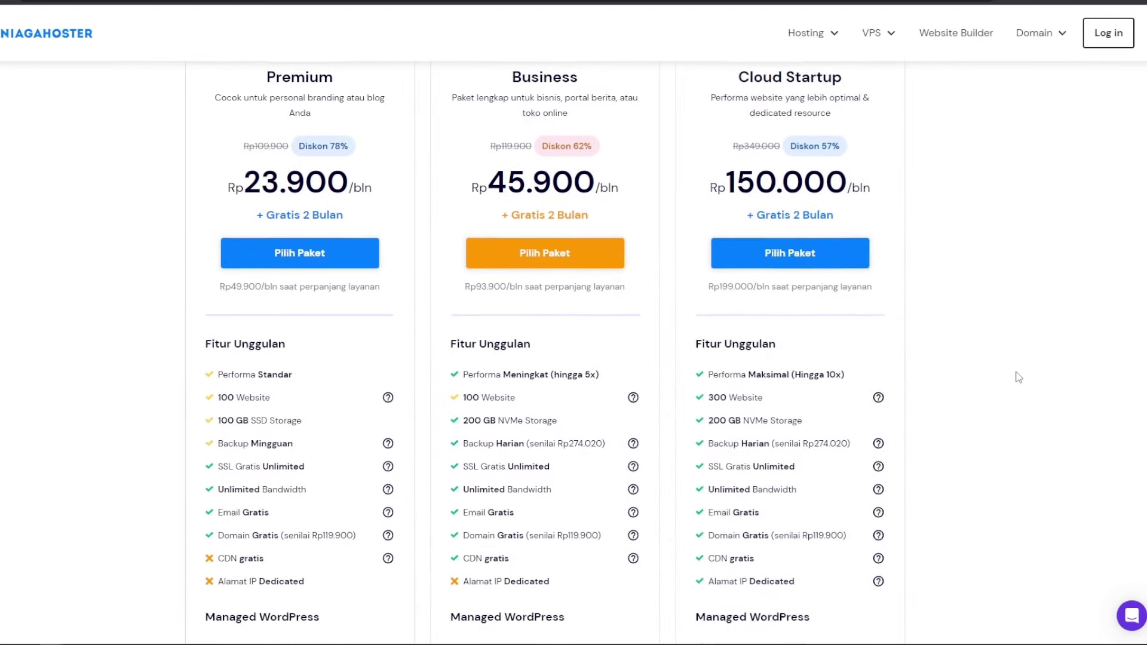
scroll(1024, 370, "up", 2)
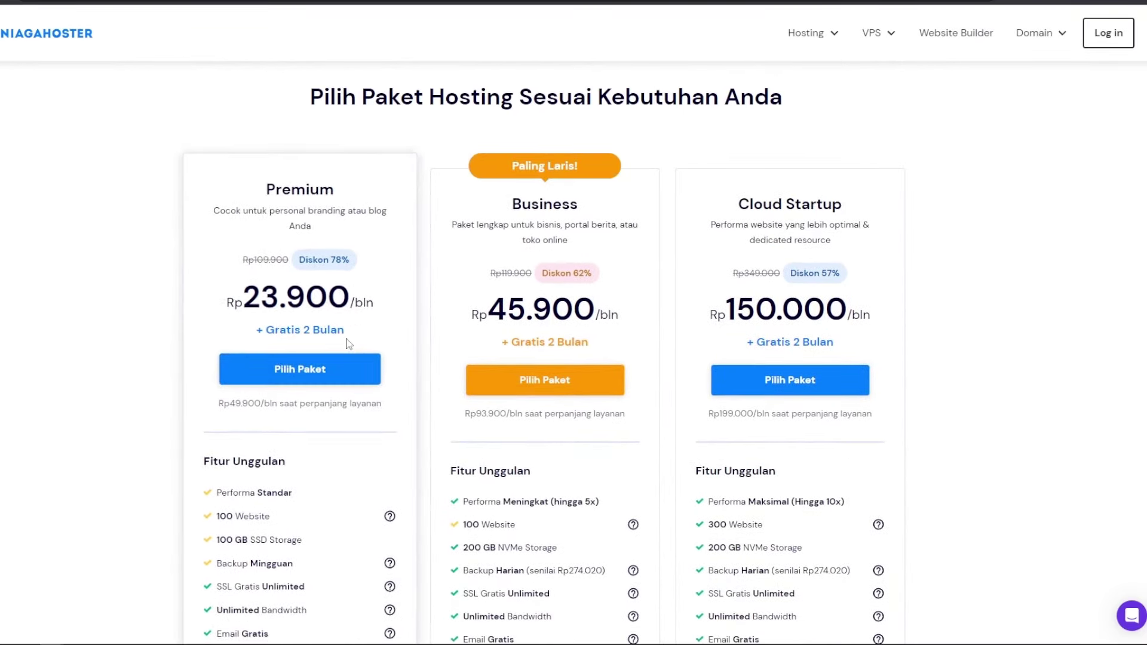
scroll(370, 397, "down", 1)
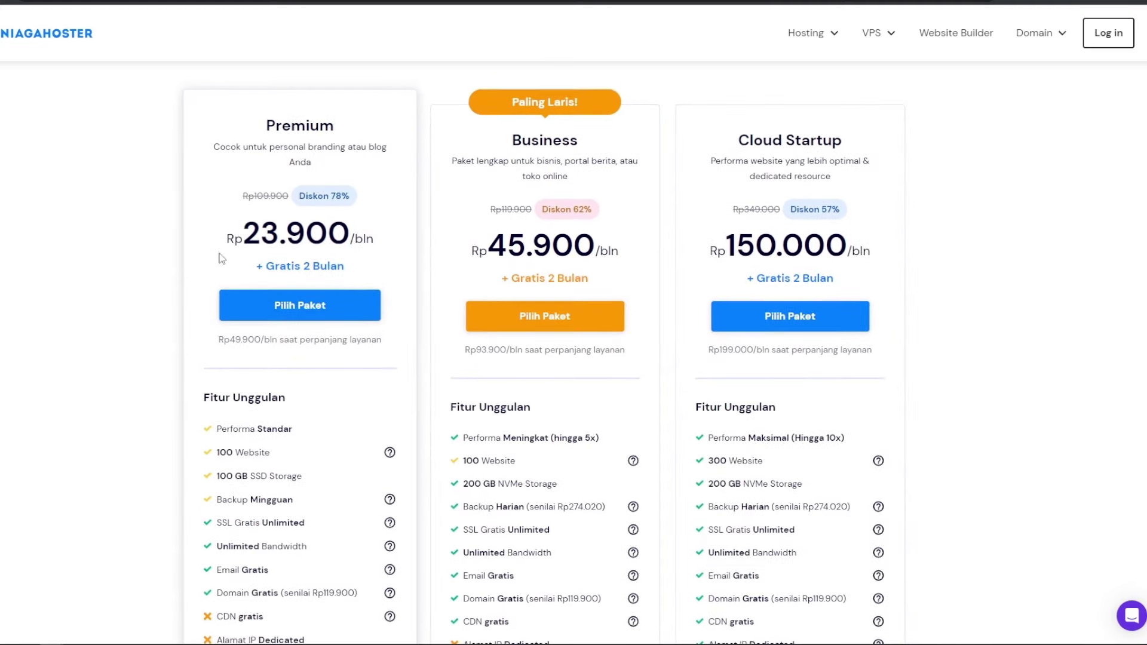
scroll(318, 400, "down", 2)
scroll(311, 421, "up", 1)
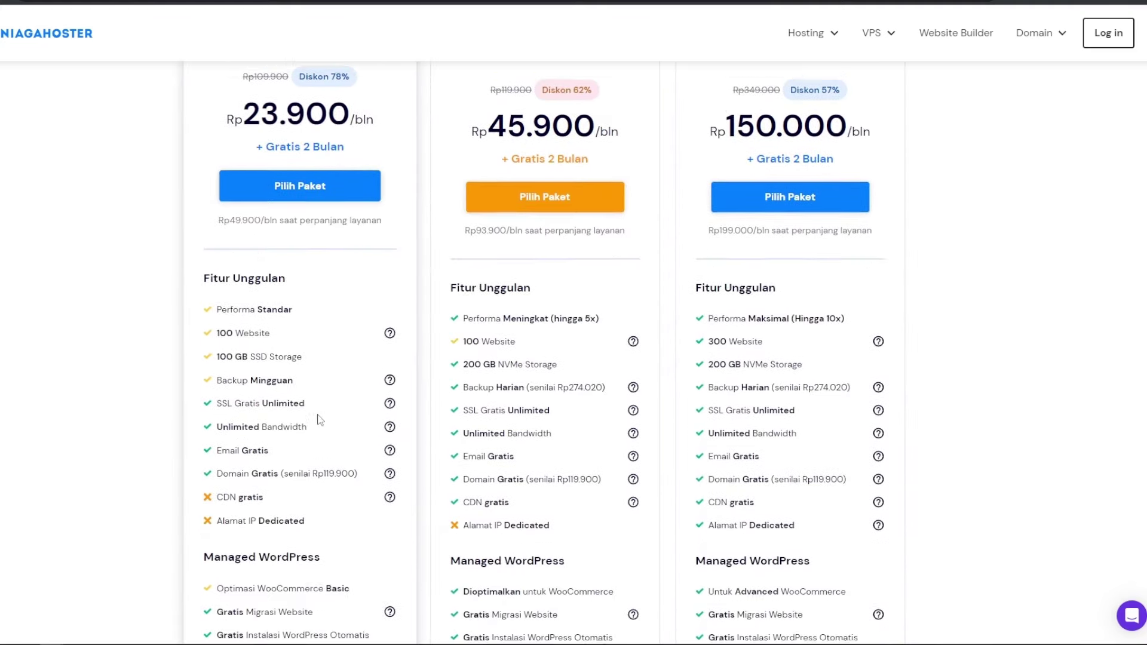
left_click_drag(227, 457, 262, 457)
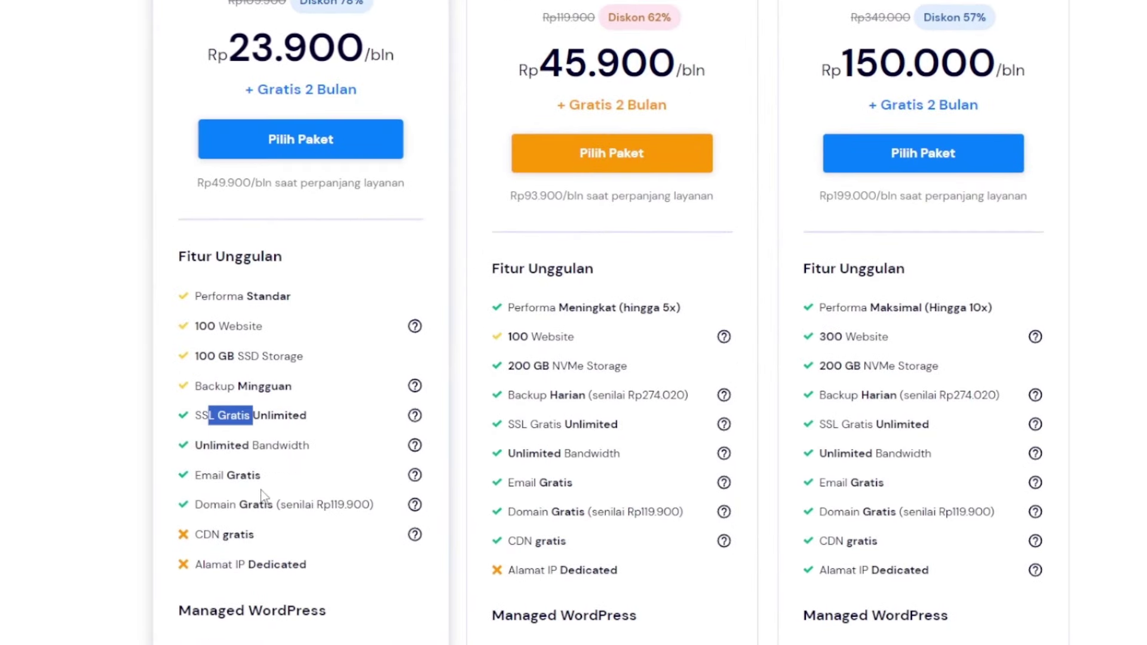
left_click_drag(204, 505, 327, 506)
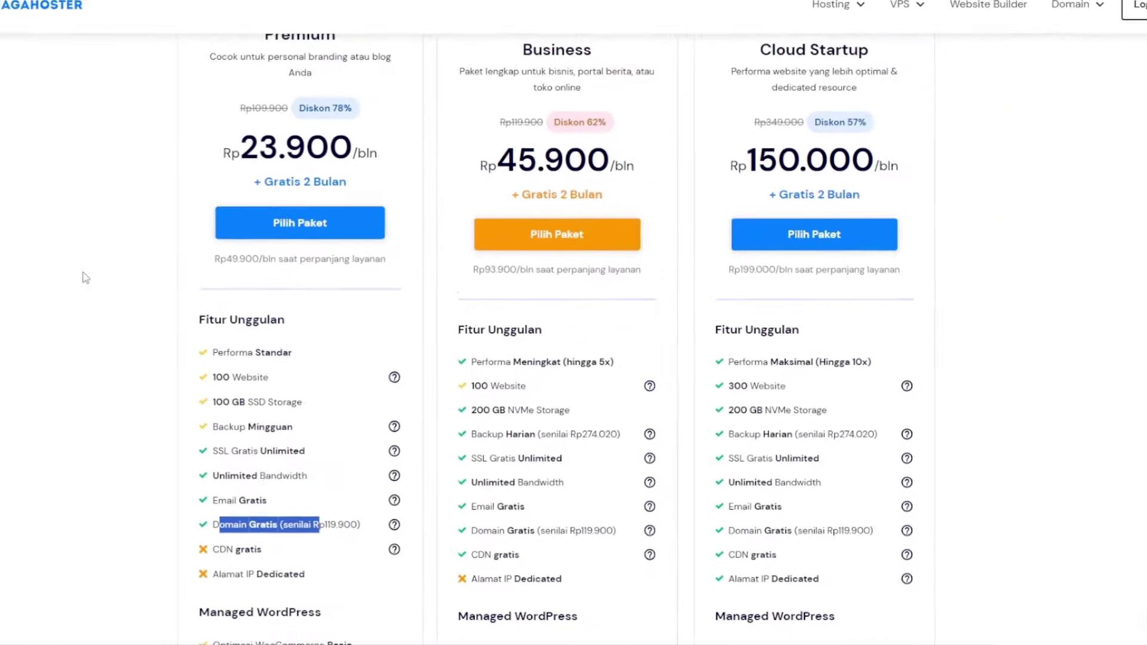
scroll(325, 263, "up", 1)
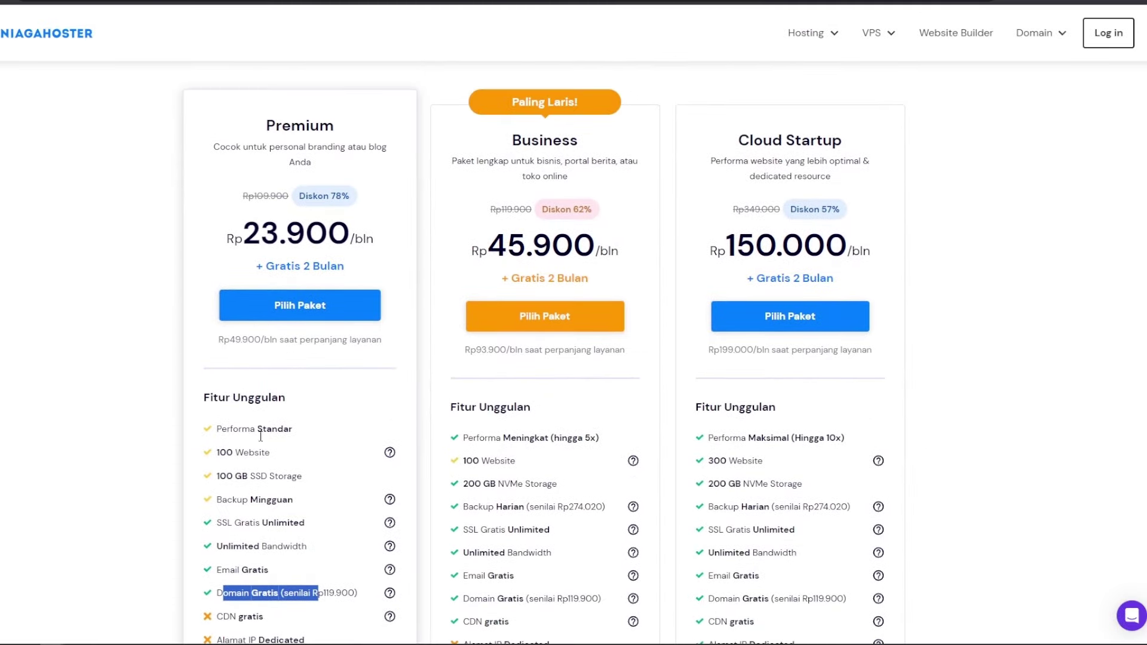
left_click_drag(259, 452, 221, 452)
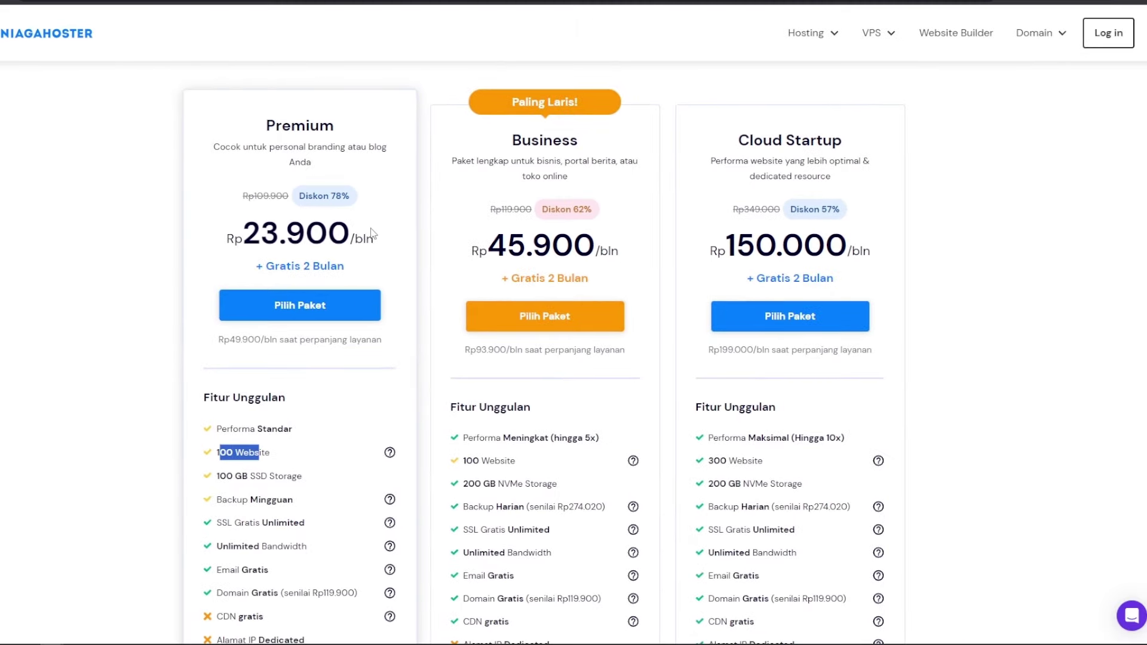
left_click(927, 339)
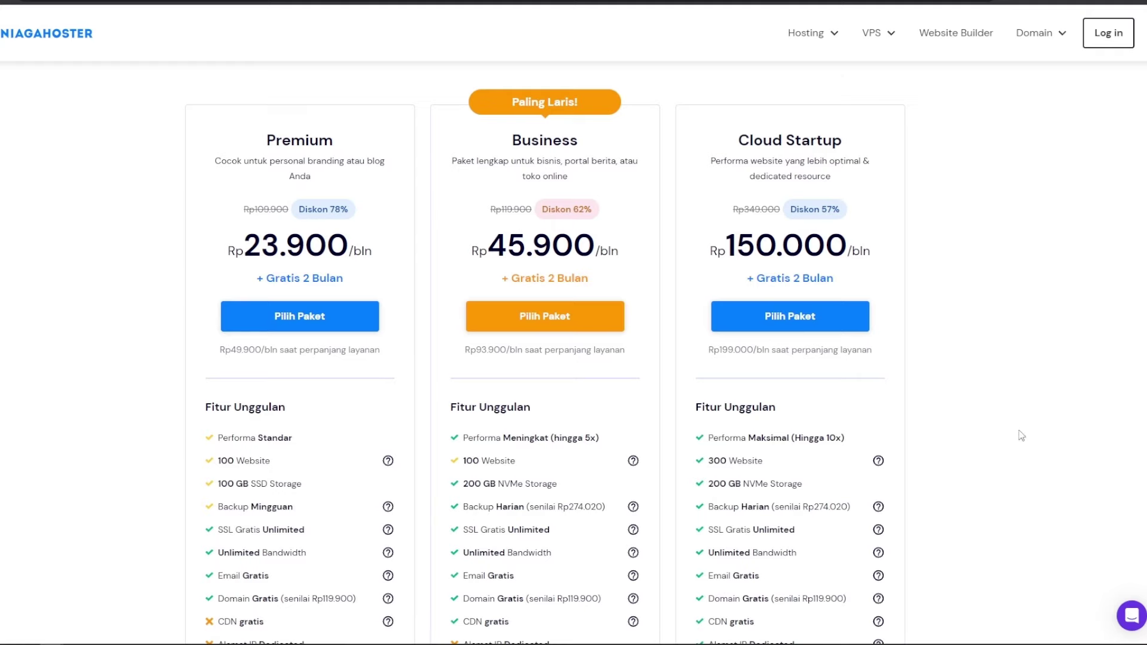
Step: Open the support chat, look at its messages section and home page, and close it again
scroll(1022, 435, "down", 2)
left_click(1130, 616)
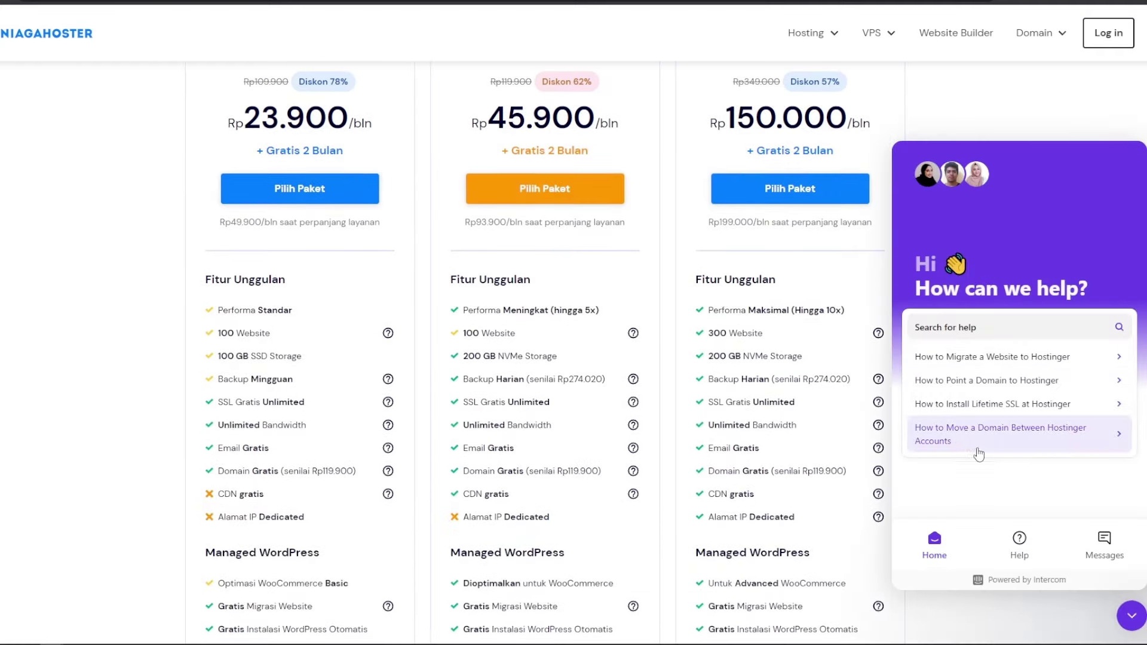
scroll(88, 334, "down", 6)
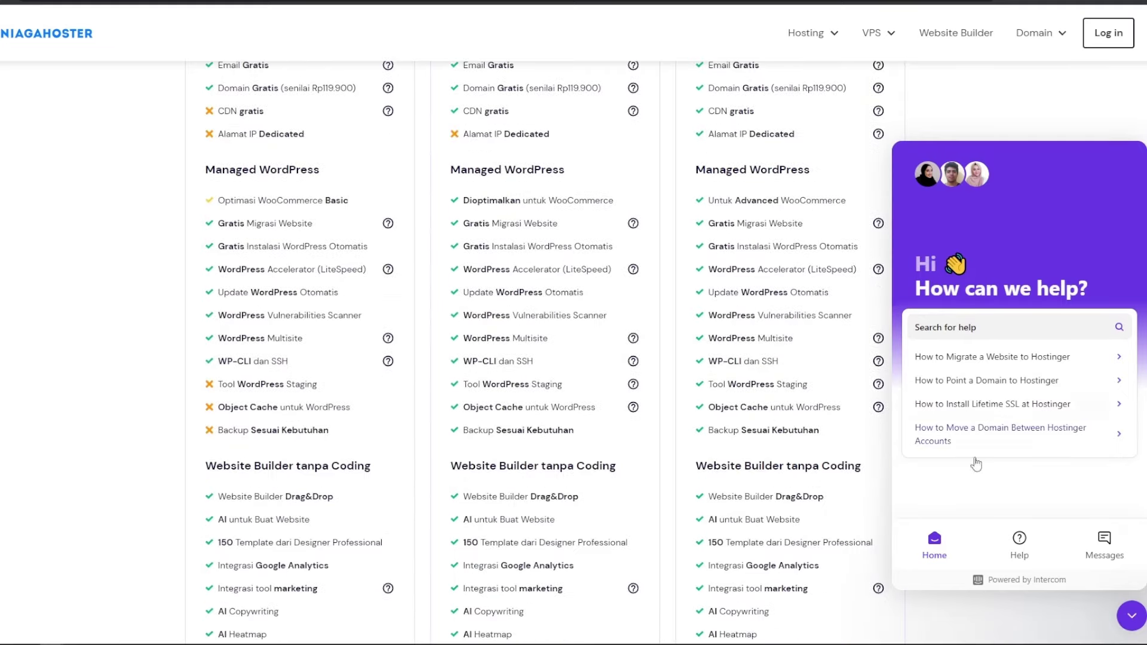
left_click(1103, 544)
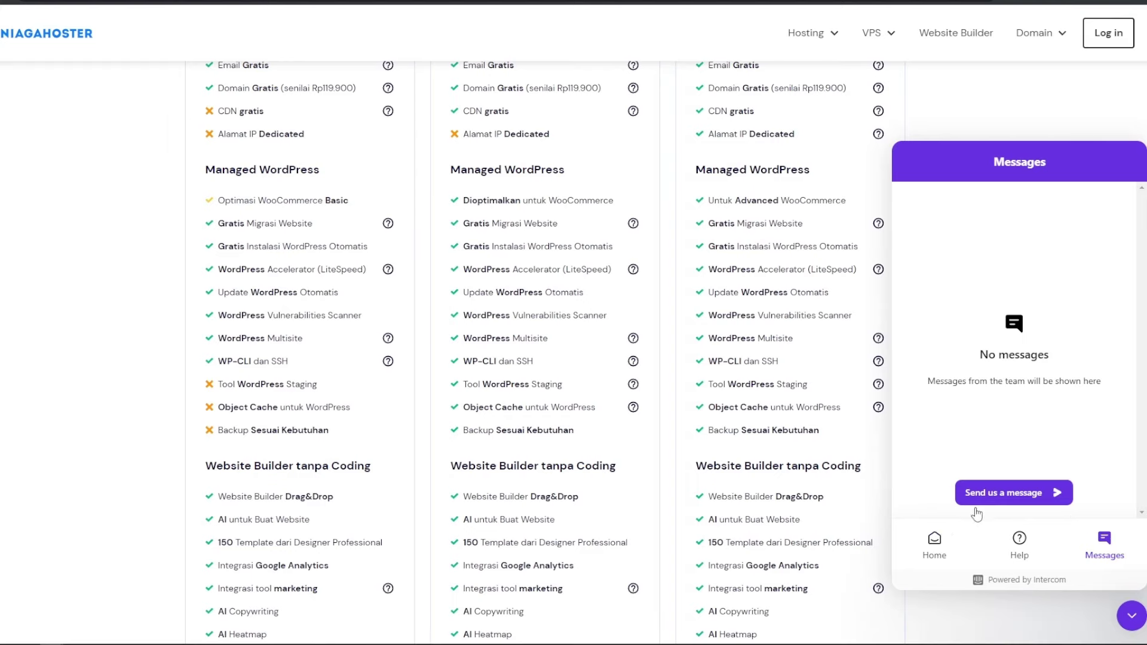
left_click(938, 545)
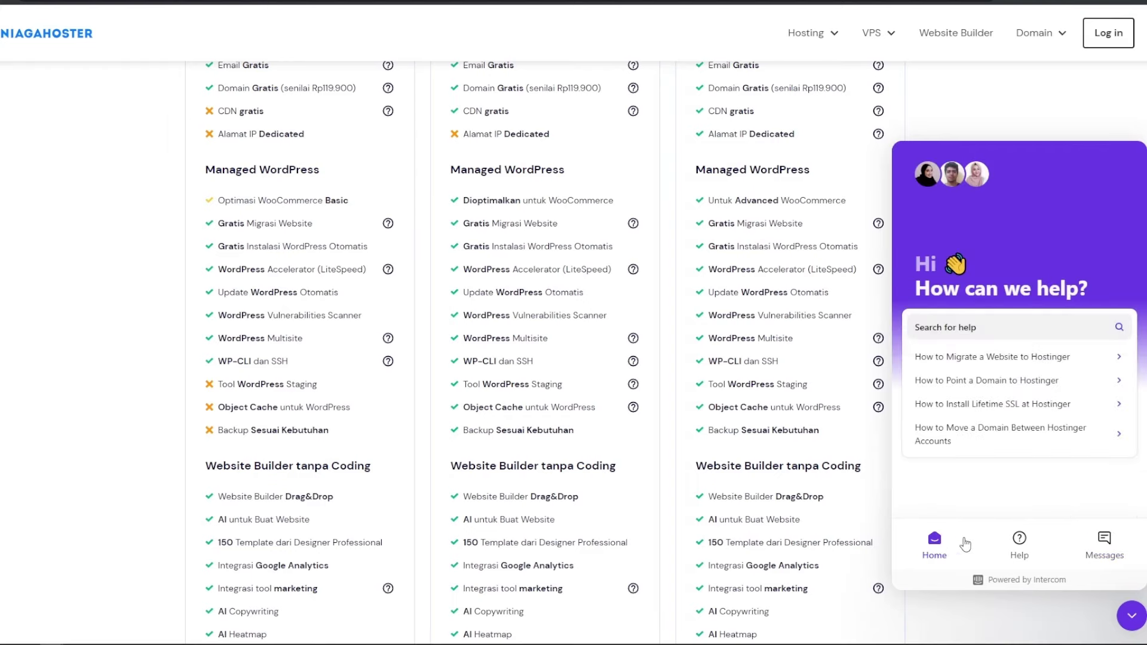
left_click(1126, 616)
scroll(1063, 513, "up", 10)
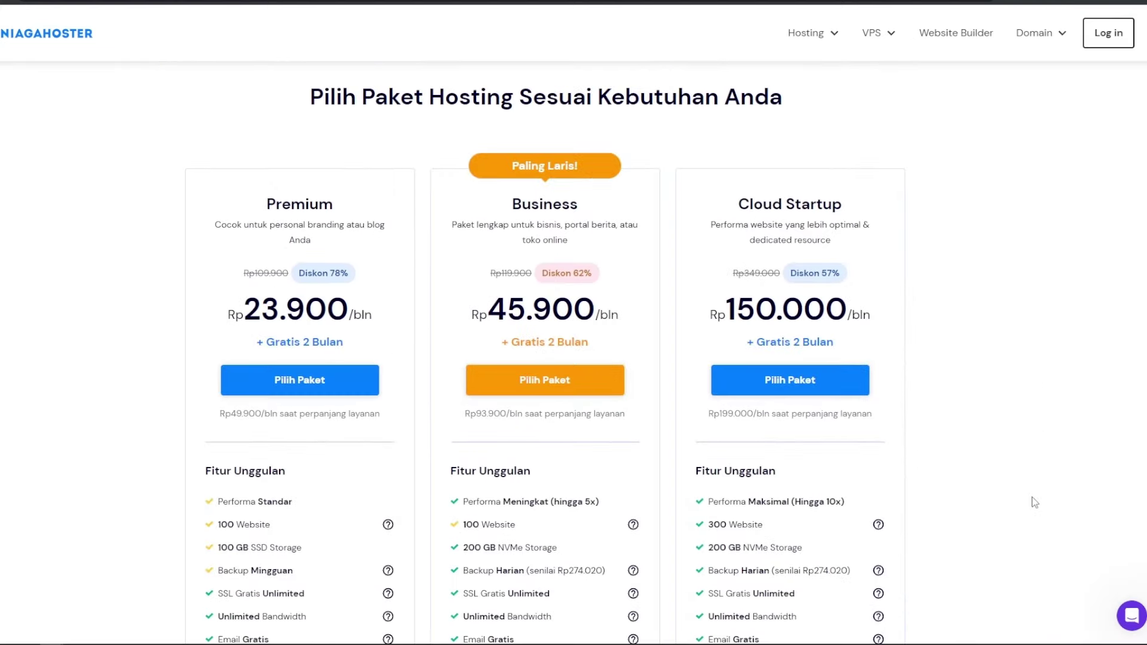
Step: Choose the Premium hosting package with the 24-month duration
left_click(299, 372)
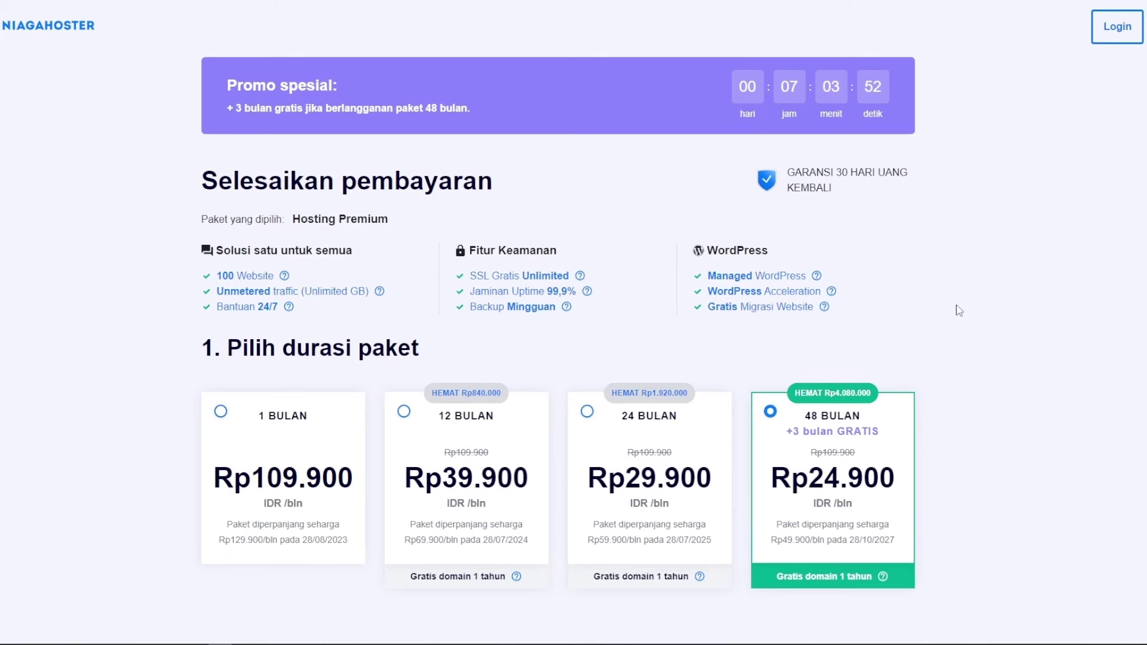
scroll(959, 310, "down", 1)
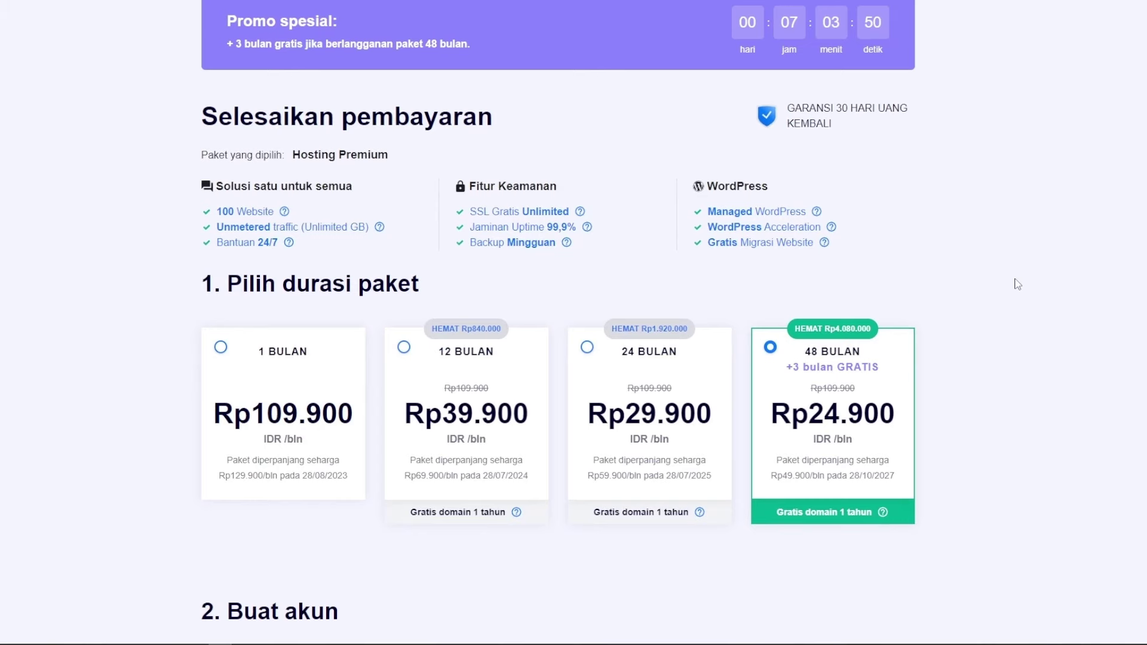
scroll(966, 342, "down", 1)
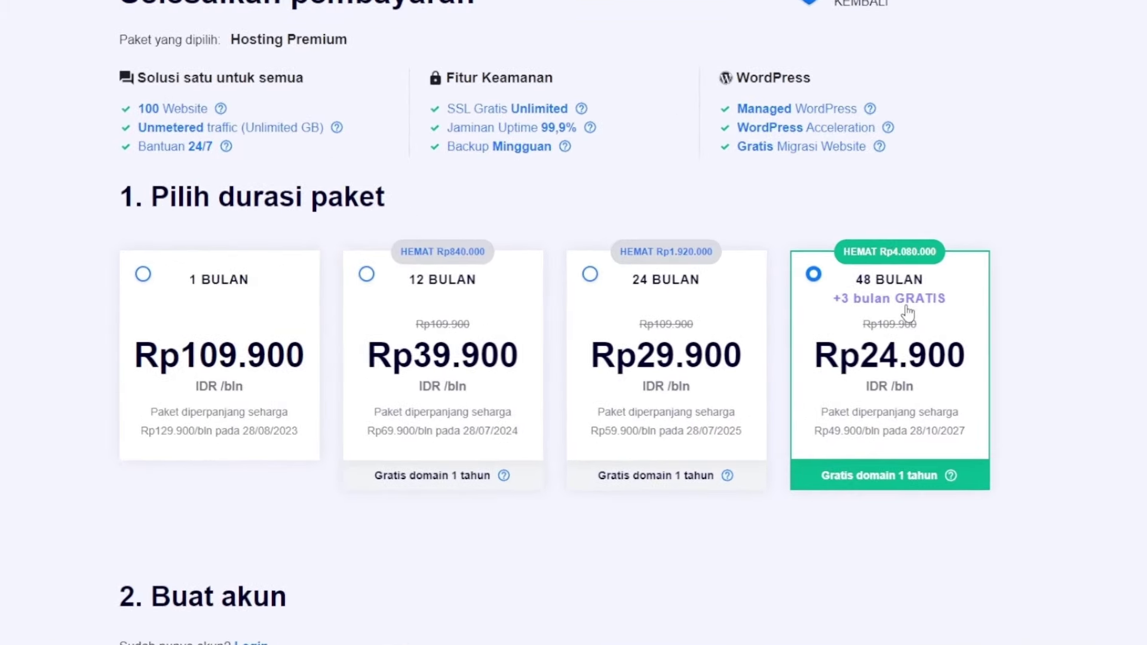
left_click(681, 301)
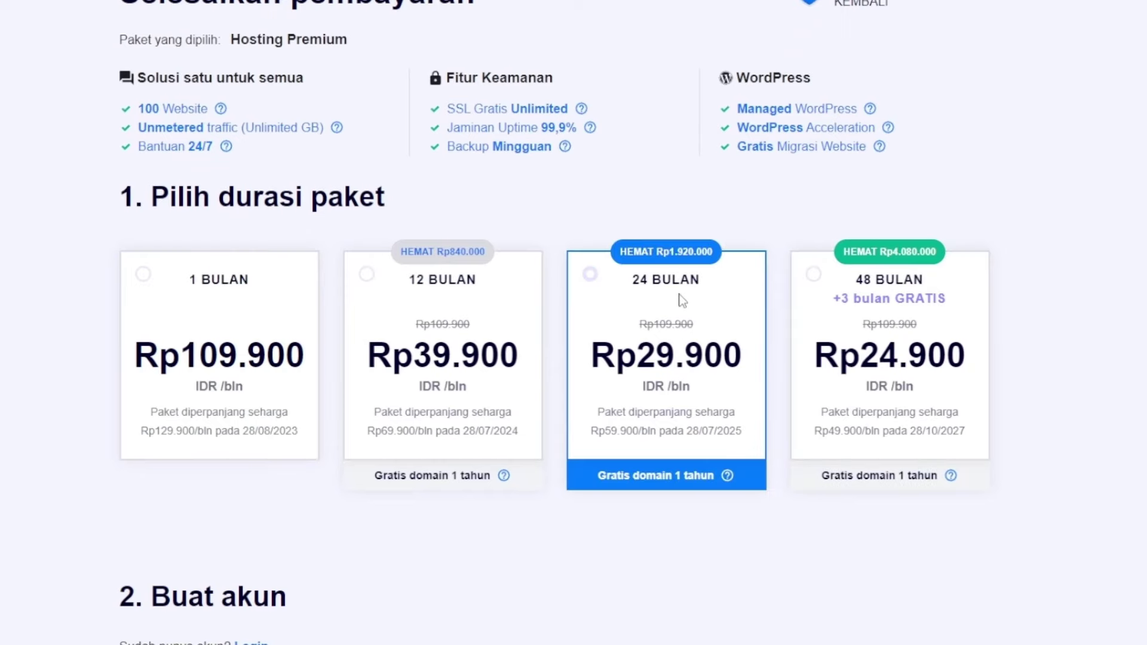
Step: Select BCA VA as the payment method for the hosting order
scroll(1103, 406, "down", 3)
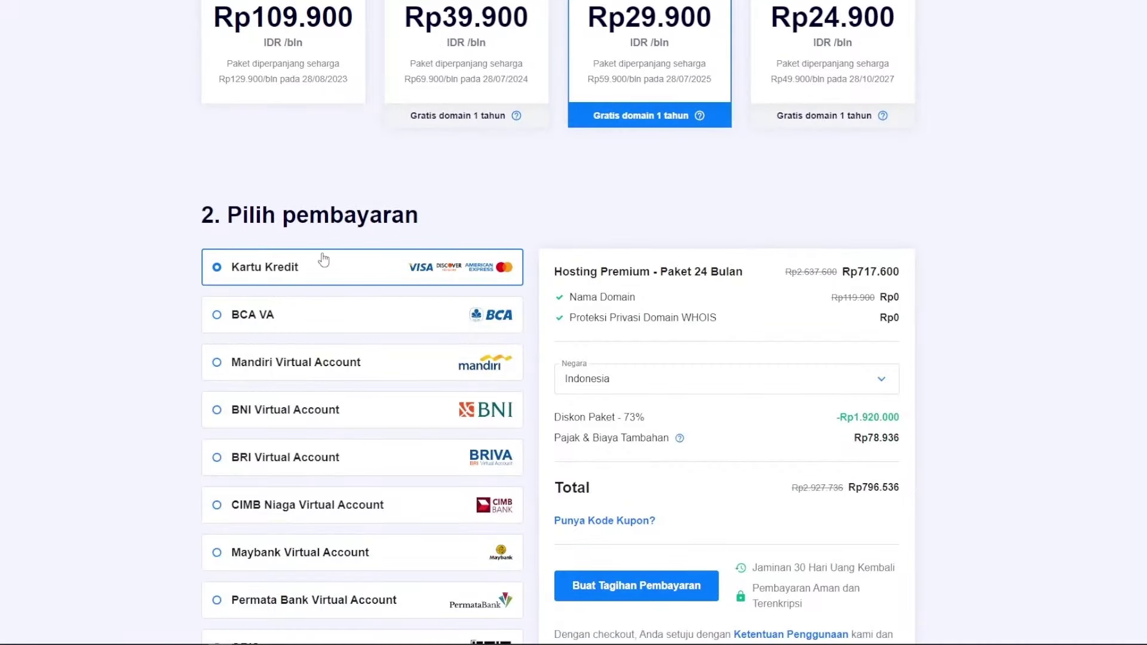
left_click(226, 317)
scroll(263, 315, "down", 4)
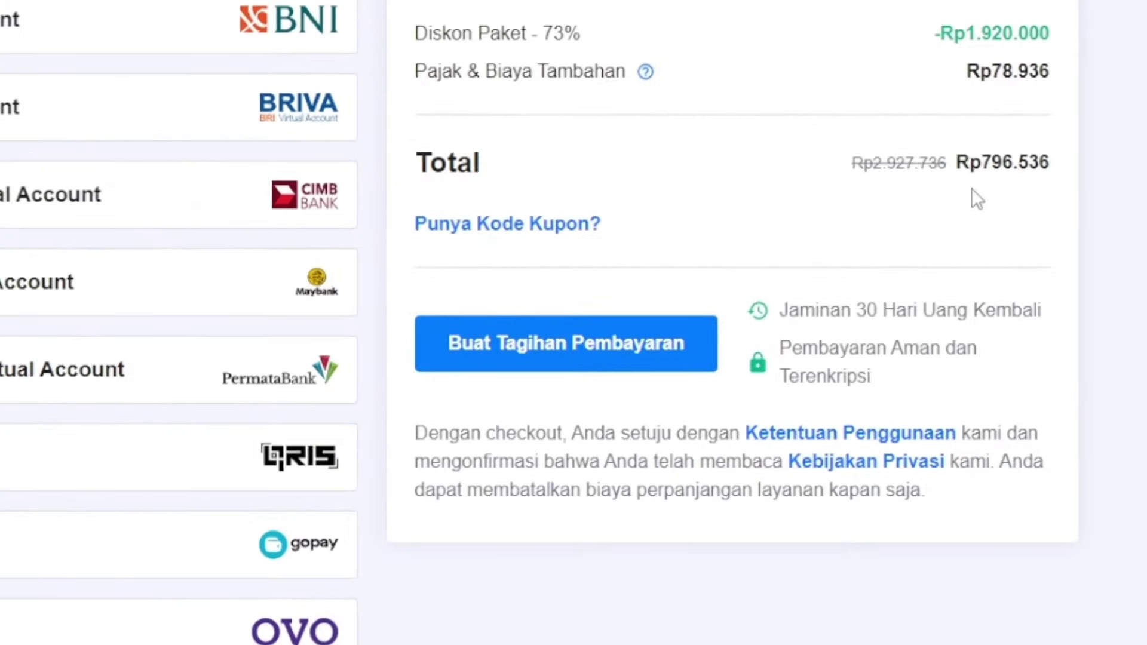
Step: Apply the coupon code YOKOBOMB to the hosting order and create the payment invoice
left_click_drag(987, 161, 1013, 161)
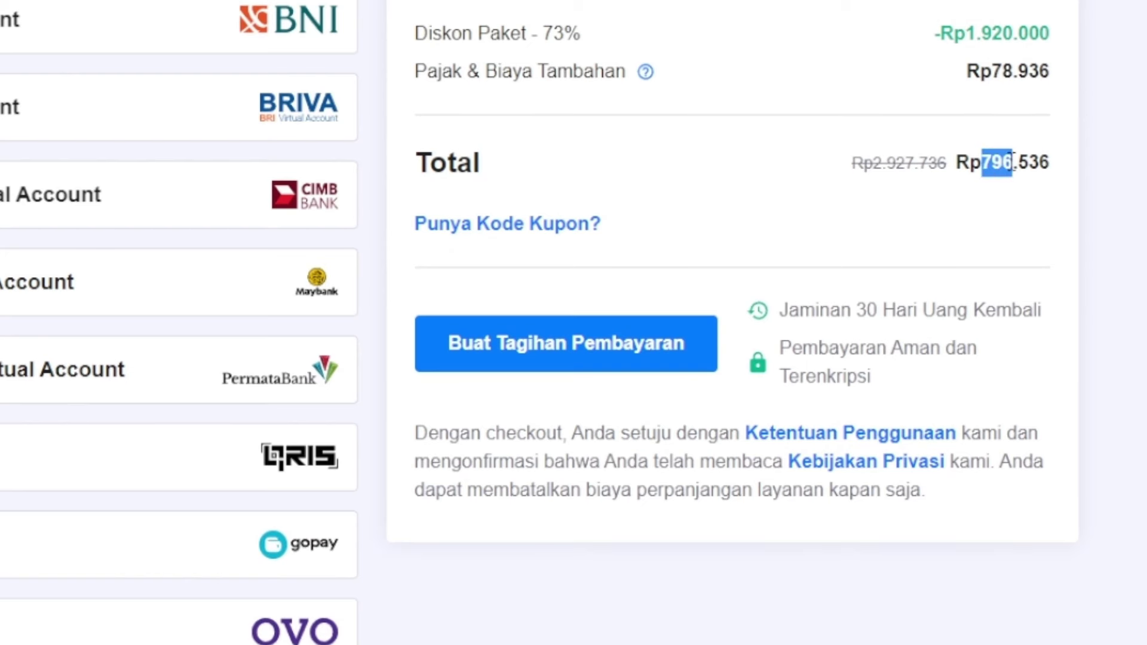
left_click(545, 225)
left_click(552, 305)
type("YOKOBOMB")
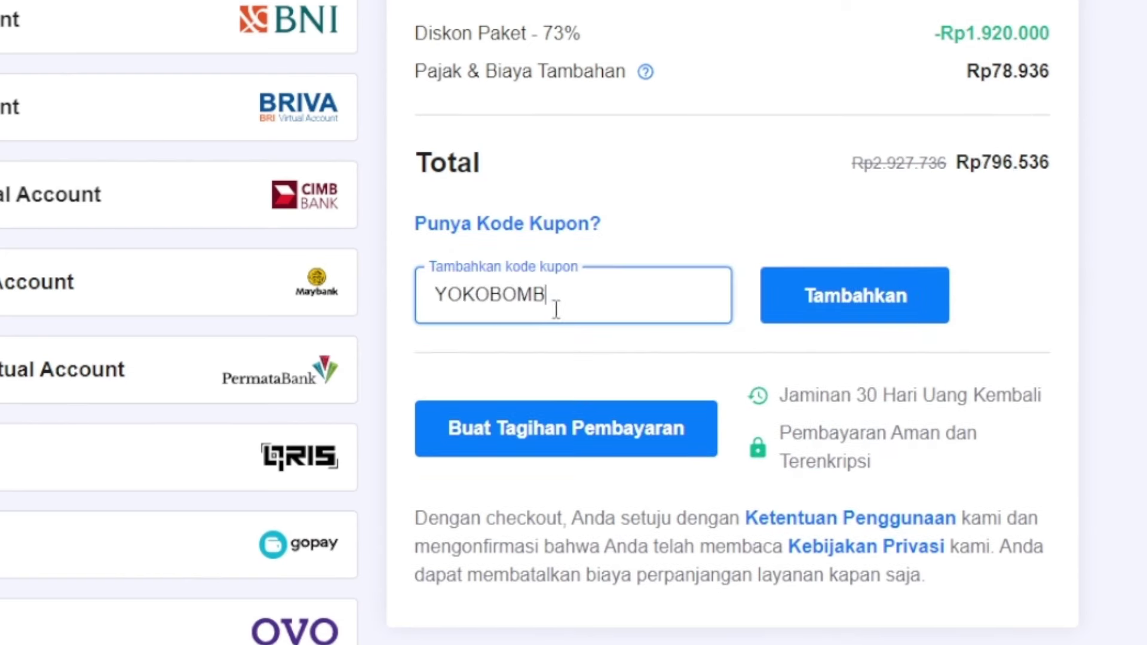
left_click(870, 288)
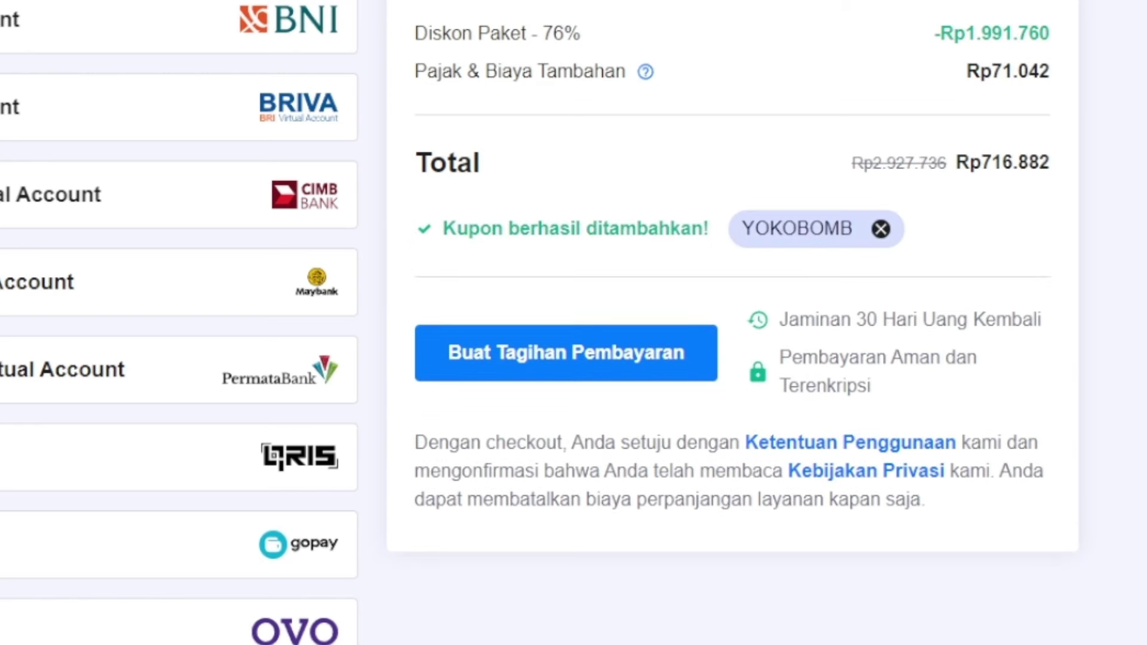
left_click_drag(981, 161, 1013, 161)
left_click(1078, 257)
left_click(584, 365)
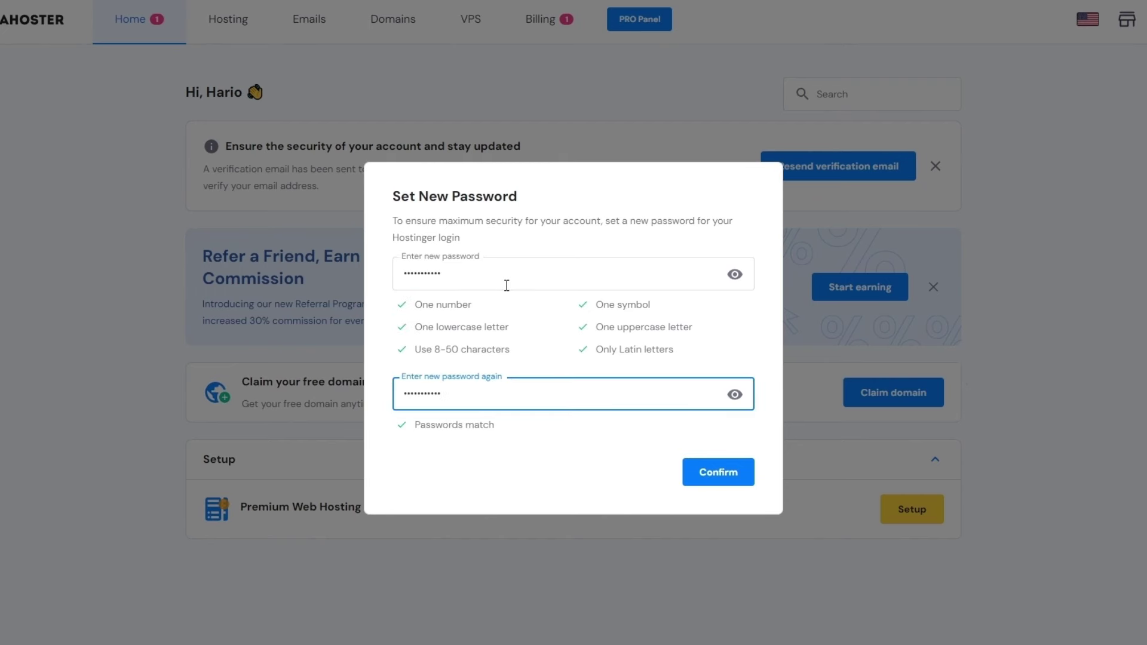
Step: Confirm the new account password and start an empty website without the personalized experience
left_click(711, 473)
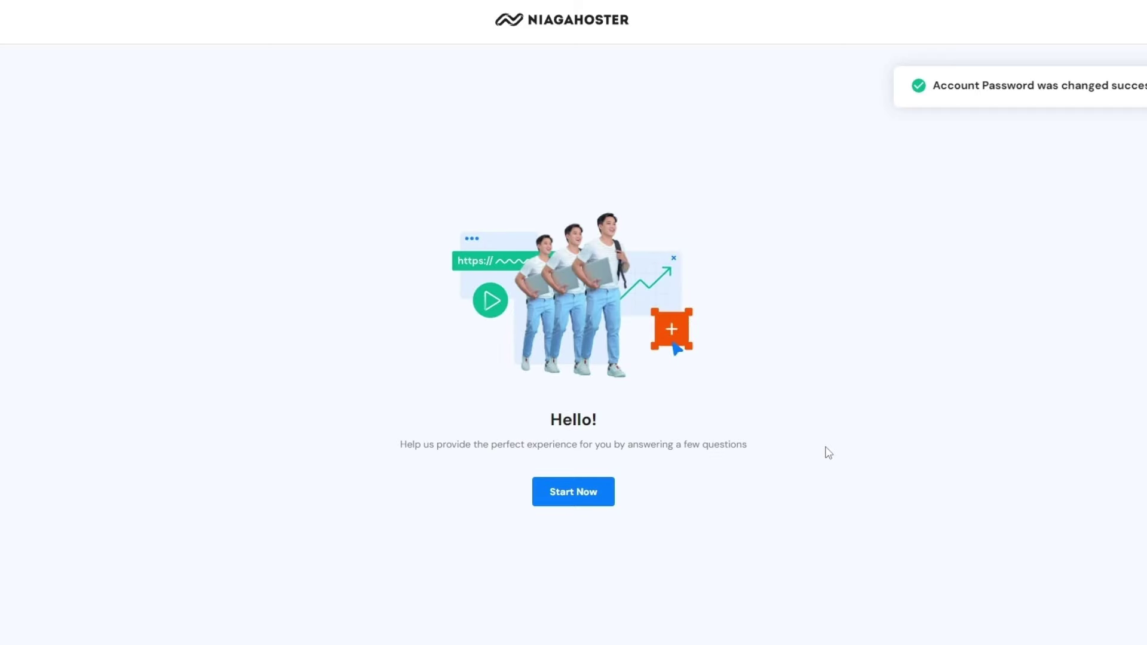
left_click(575, 487)
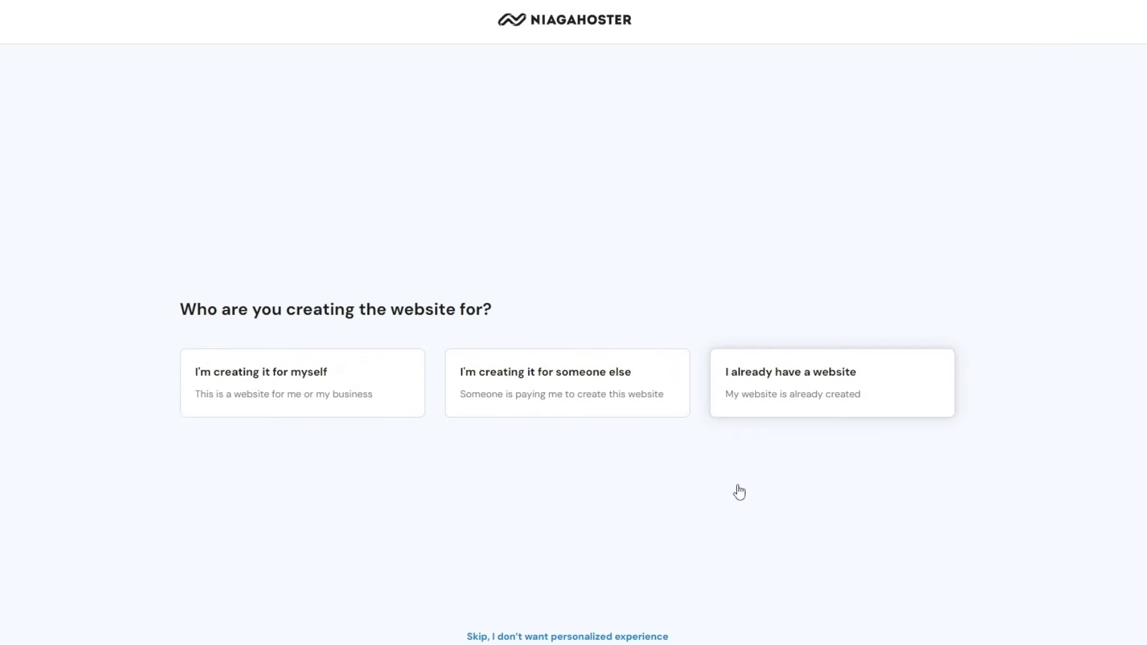
left_click(537, 574)
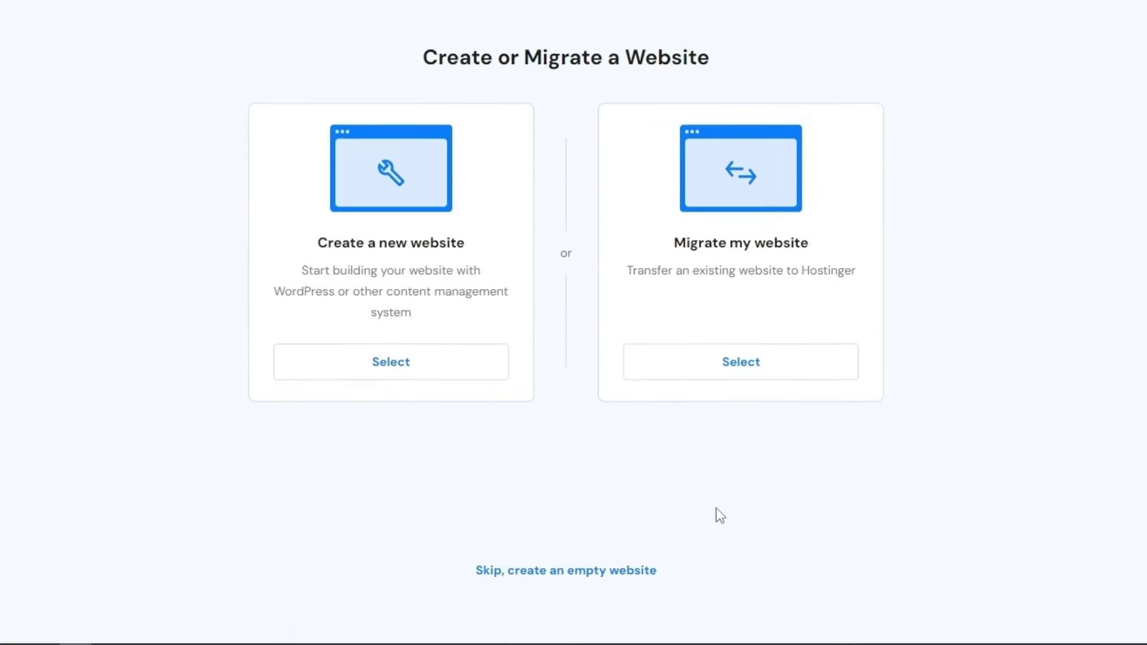
left_click(580, 567)
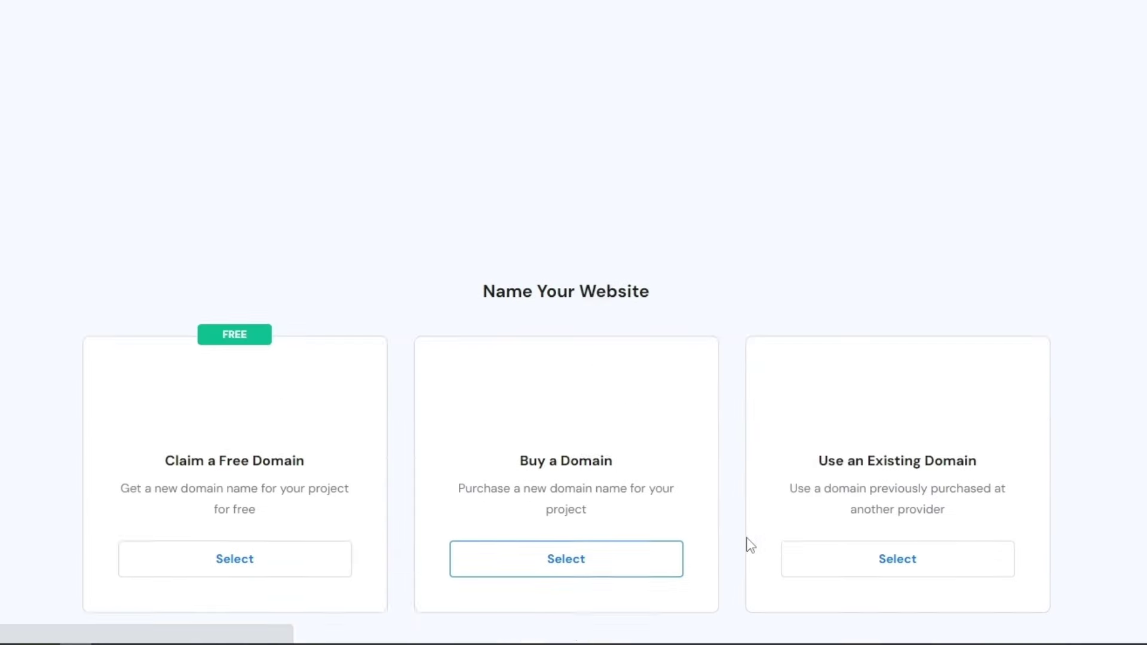
Step: Choose to claim a free domain and check the availability of tutorialwebpemula with the .com extension
left_click(234, 342)
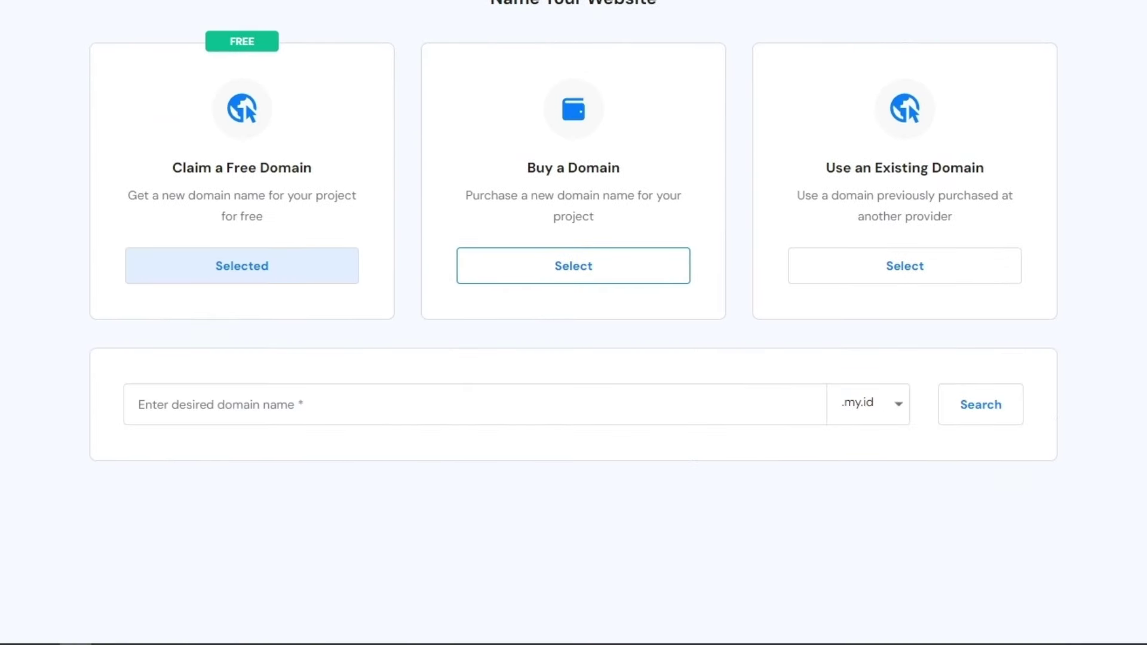
left_click(407, 430)
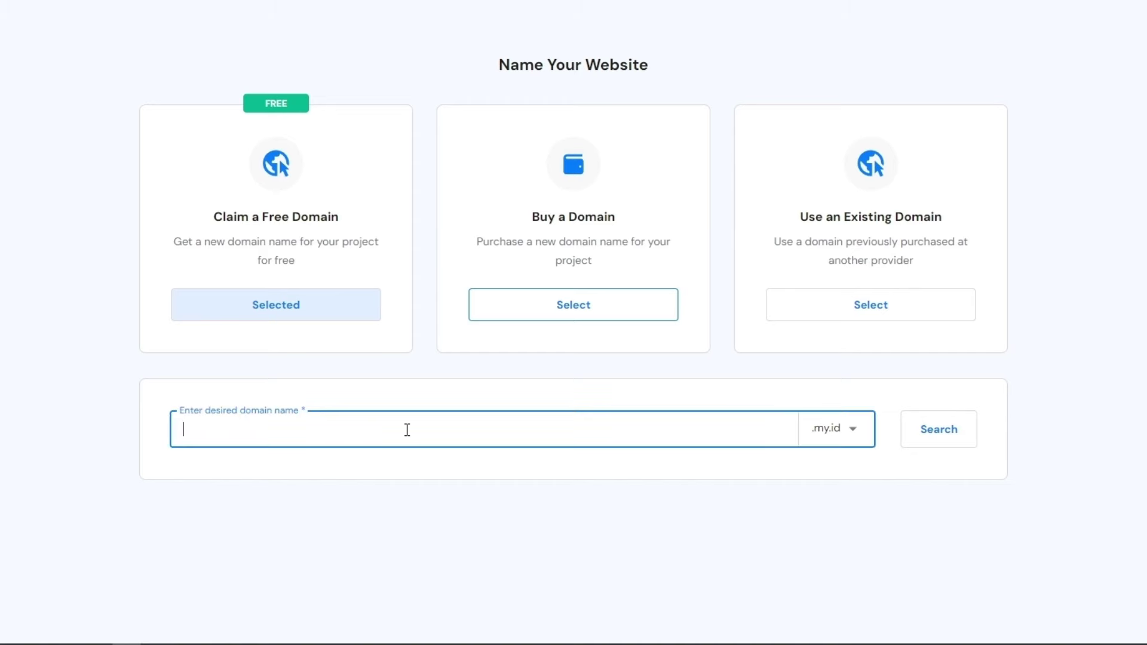
type("tutorialwebpemula")
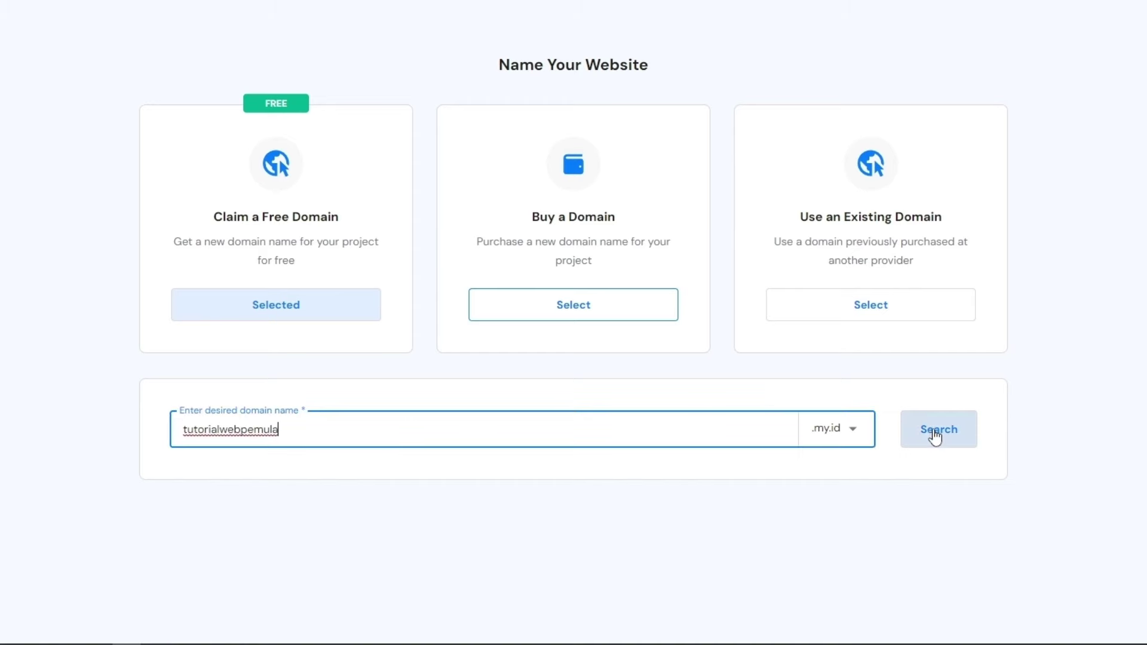
left_click(839, 430)
scroll(800, 555, "down", 3)
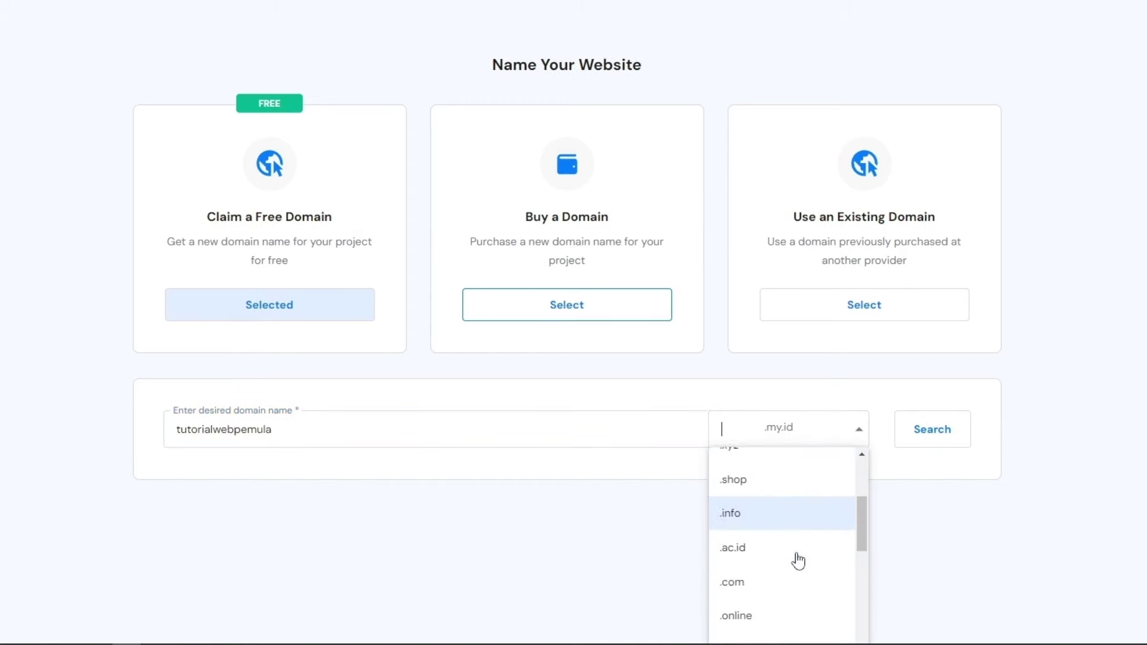
left_click(773, 577)
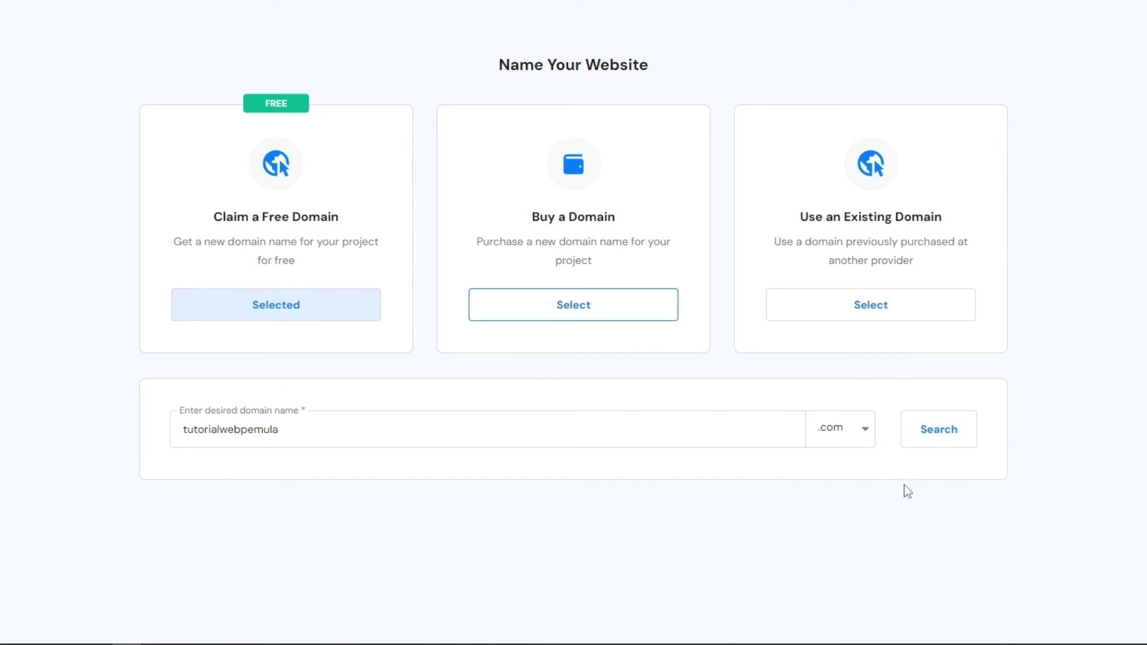
left_click(938, 434)
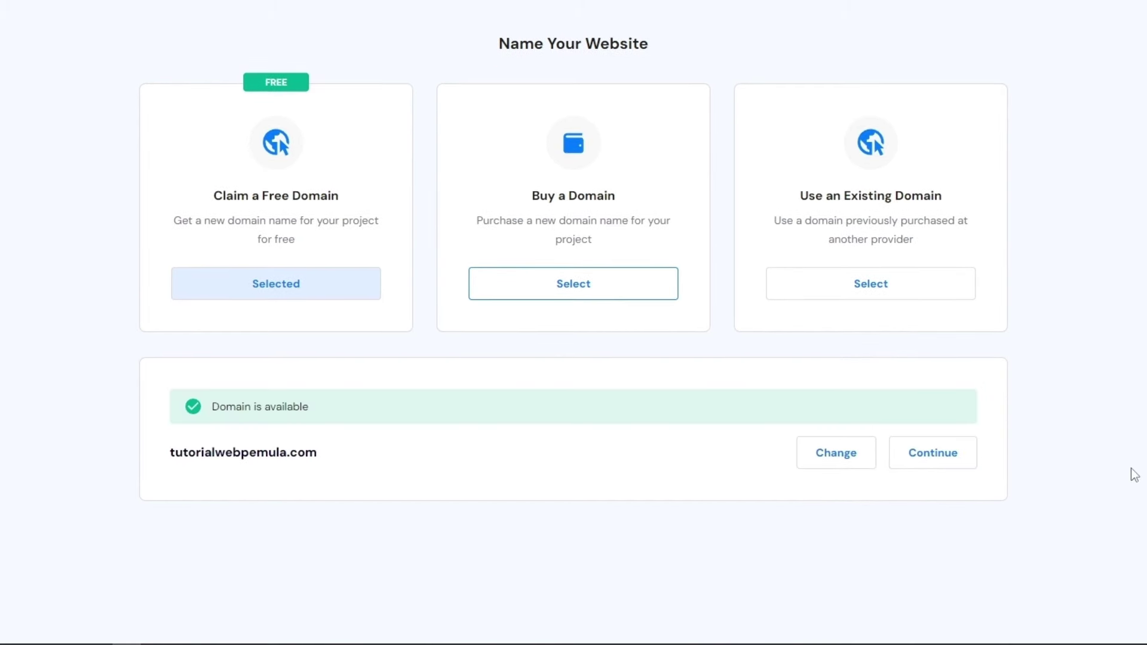
Step: Accept the free domain tutorialwebpemula.com and finish its registration with the owner's contact details
left_click(947, 455)
left_click(723, 239)
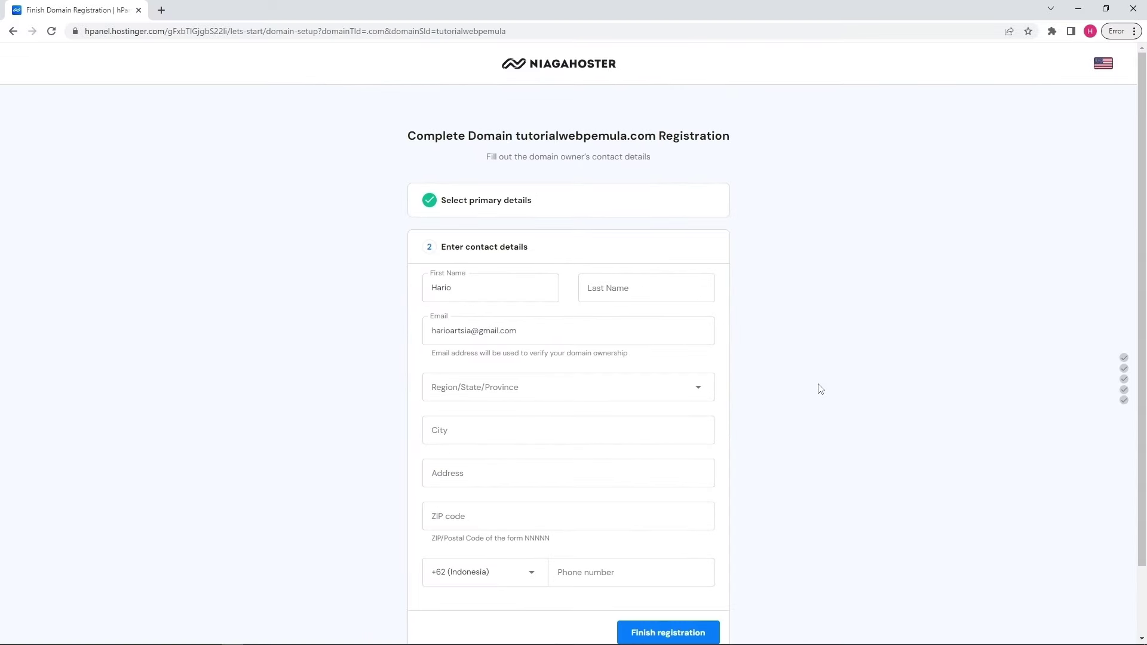
scroll(831, 408, "down", 1)
left_click(678, 615)
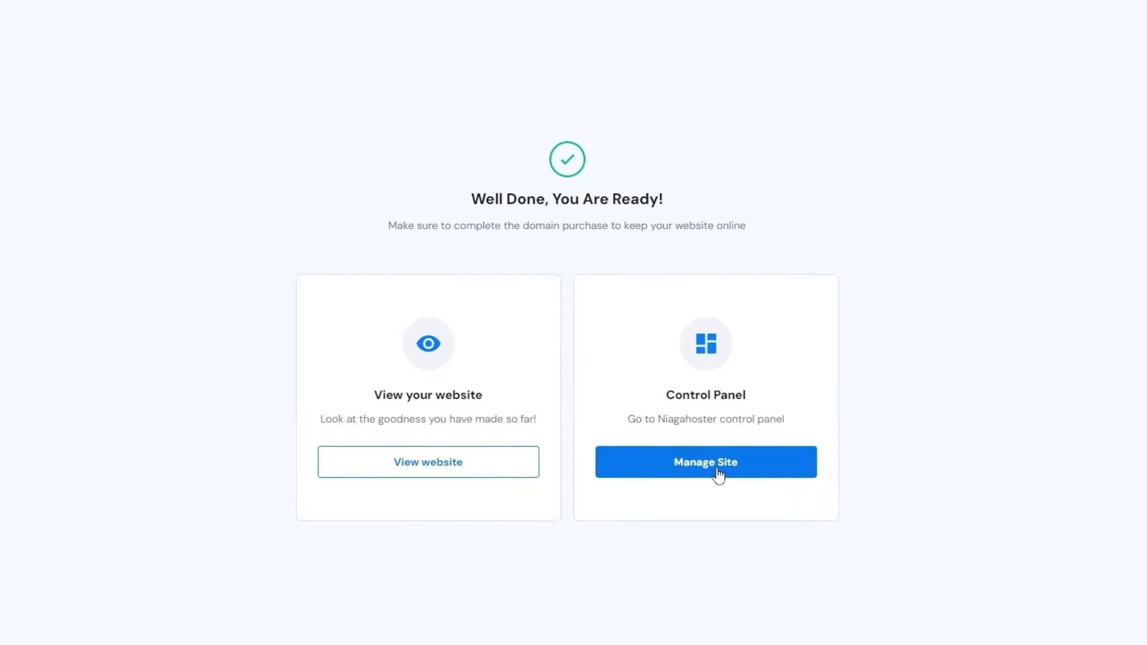
Step: Open the site's control panel and choose WordPress in the auto installer
left_click(716, 470)
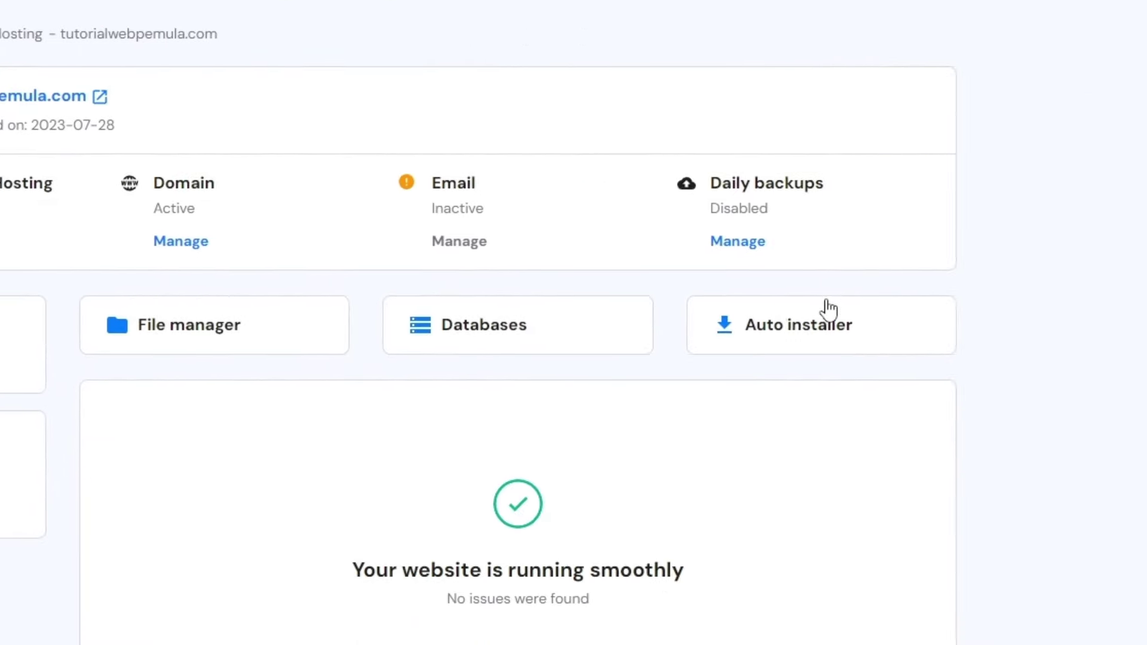
left_click(788, 336)
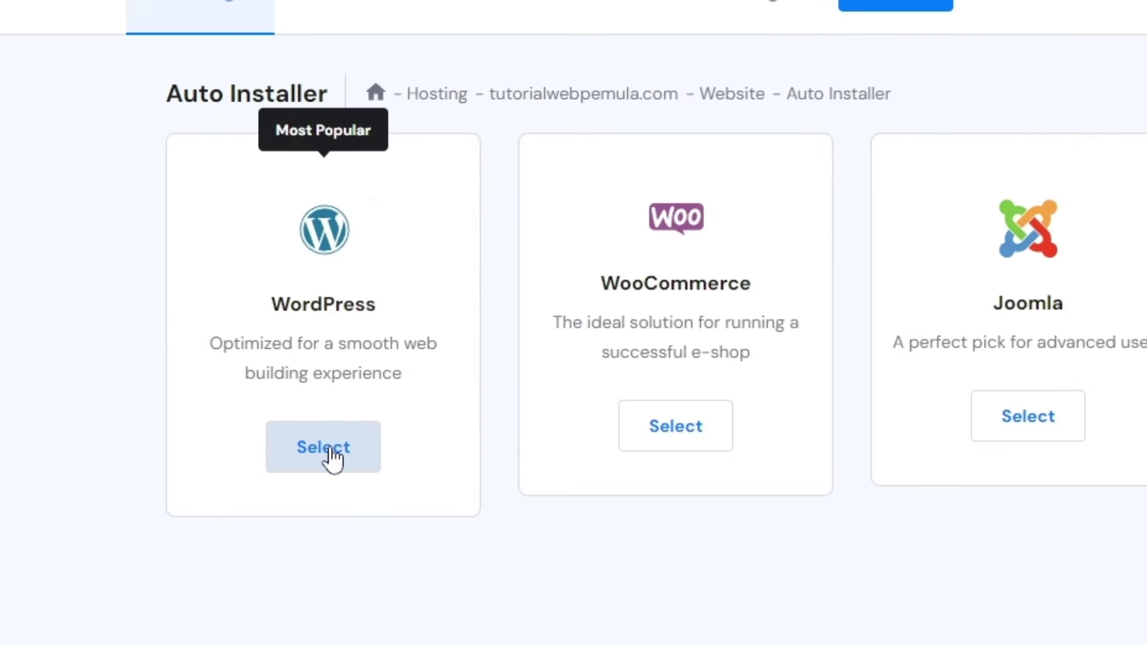
left_click(333, 458)
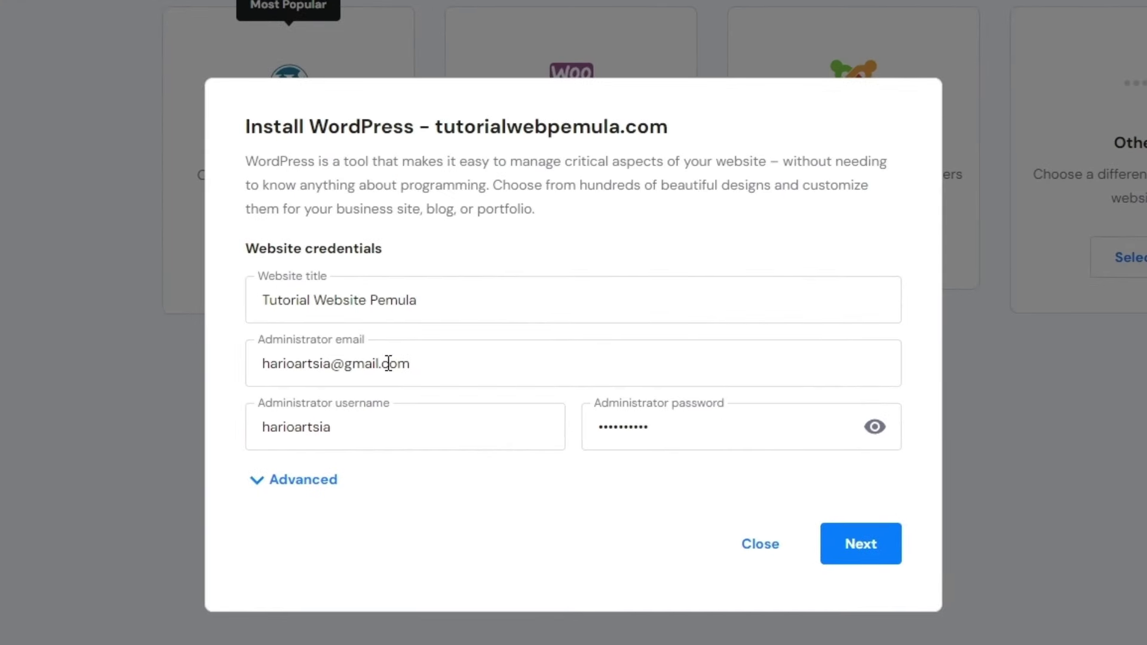
Step: Install WordPress titled Tutorial Website Pemula with the administrator credentials, version 6.2.2, English and updates only to minor versions
left_click_drag(421, 365, 239, 347)
left_click(239, 347)
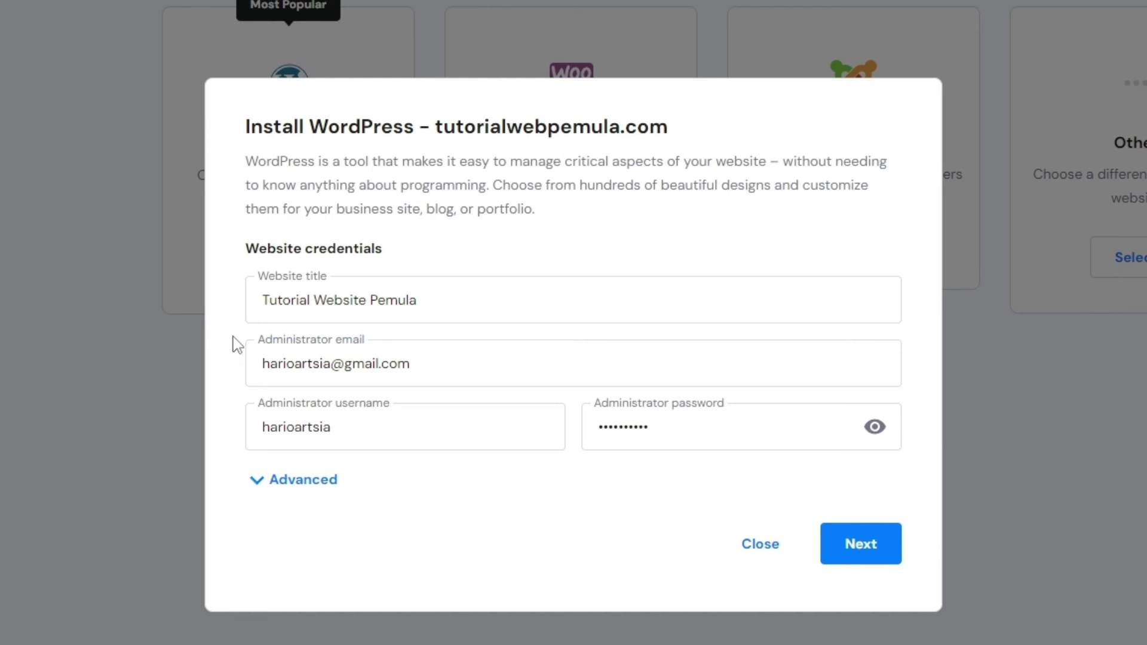
left_click(350, 431)
left_click_drag(351, 431, 254, 430)
left_click(229, 412)
left_click(305, 483)
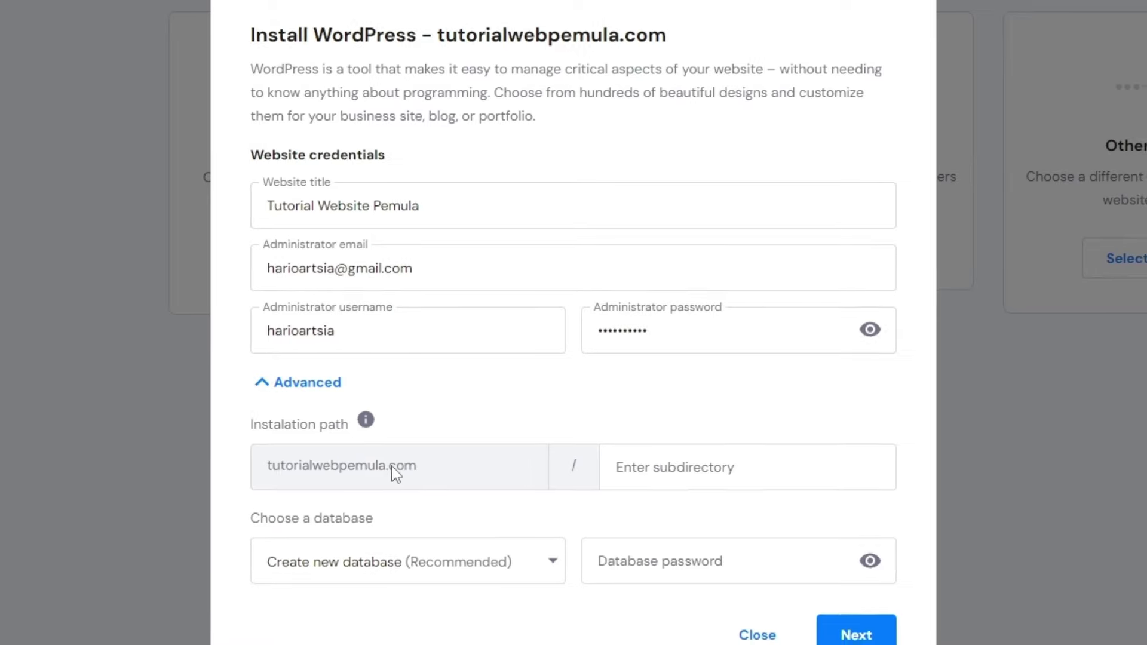
left_click(828, 620)
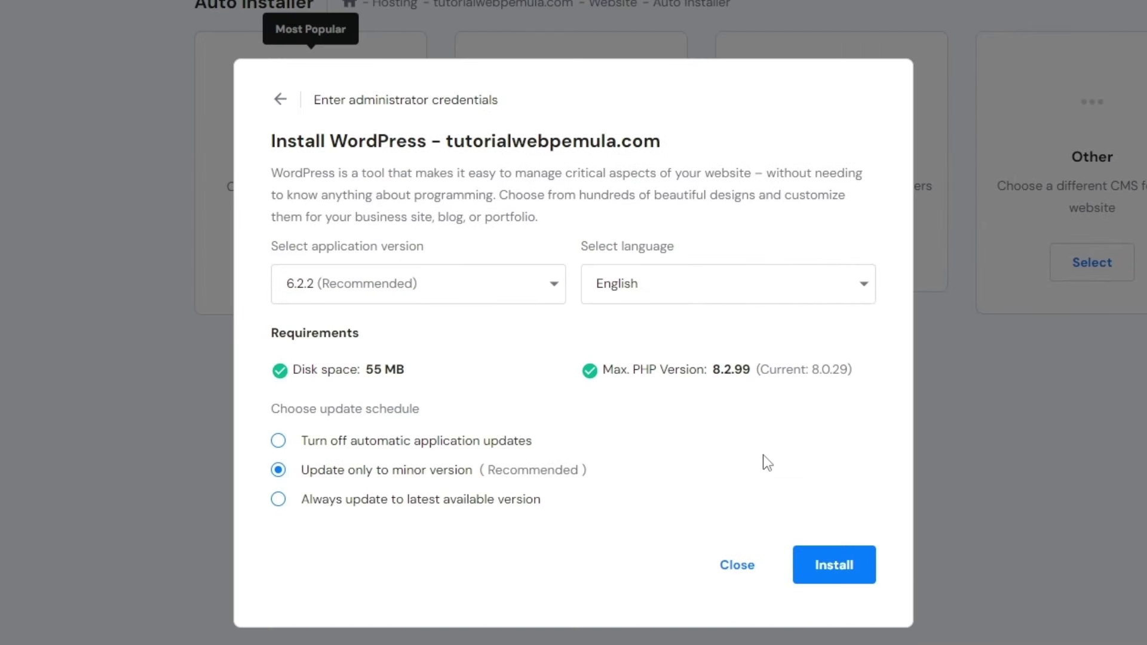
left_click(823, 562)
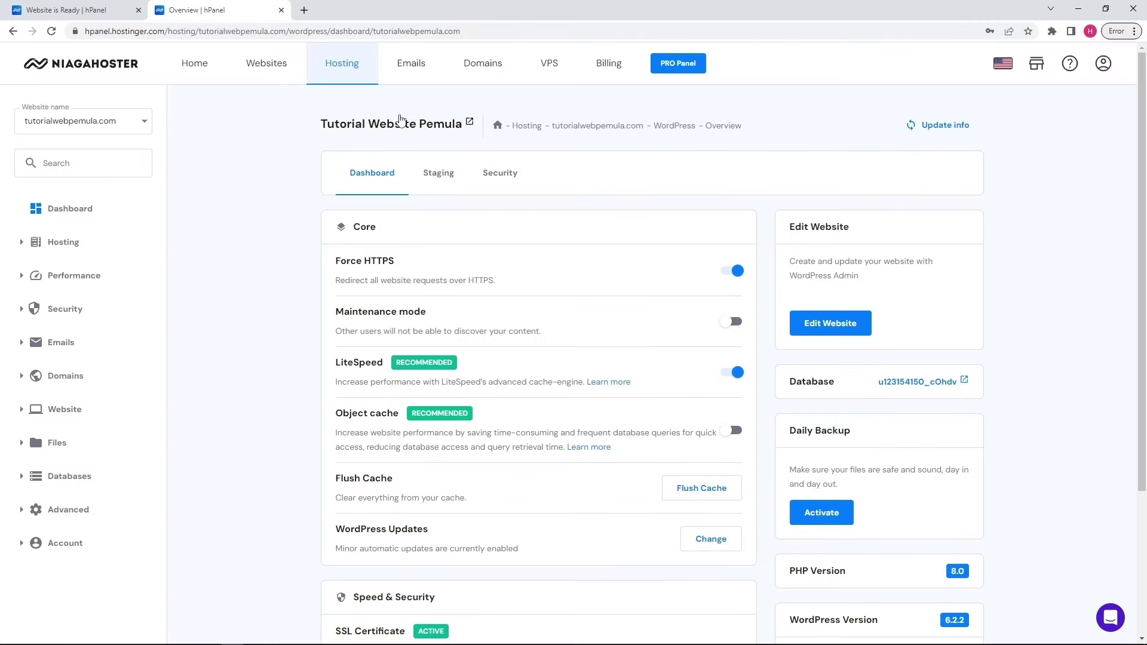
Step: Open the new website, go to tutorialwebpemula.com/wp-admin and log in with the administrator credentials
left_click(447, 125)
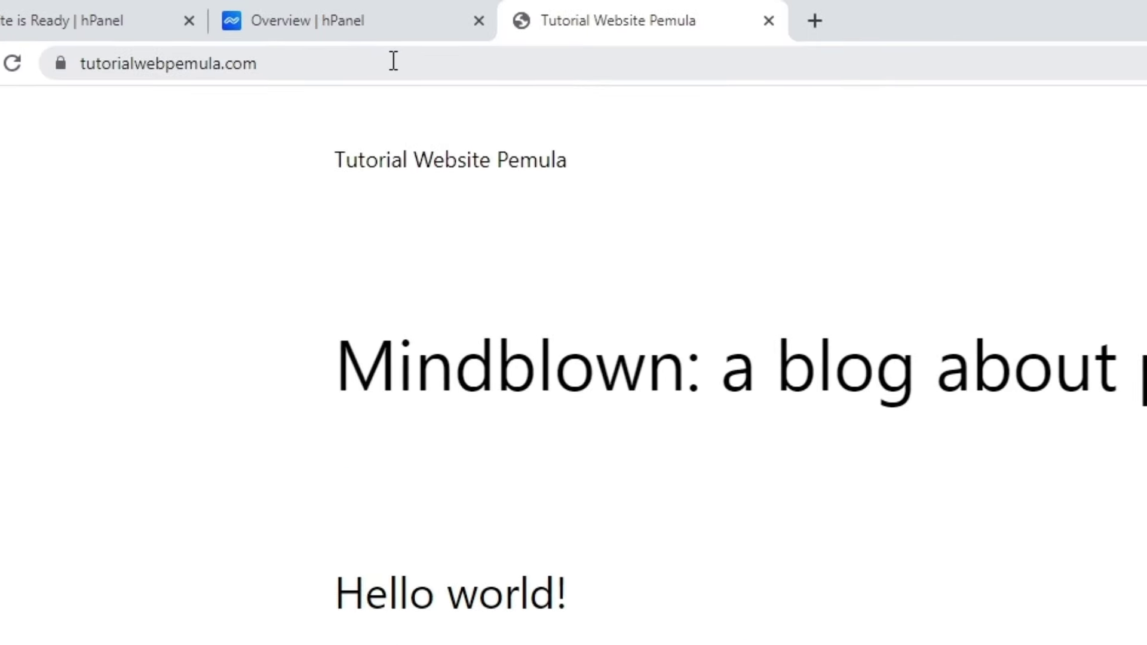
left_click(394, 60)
left_click(458, 62)
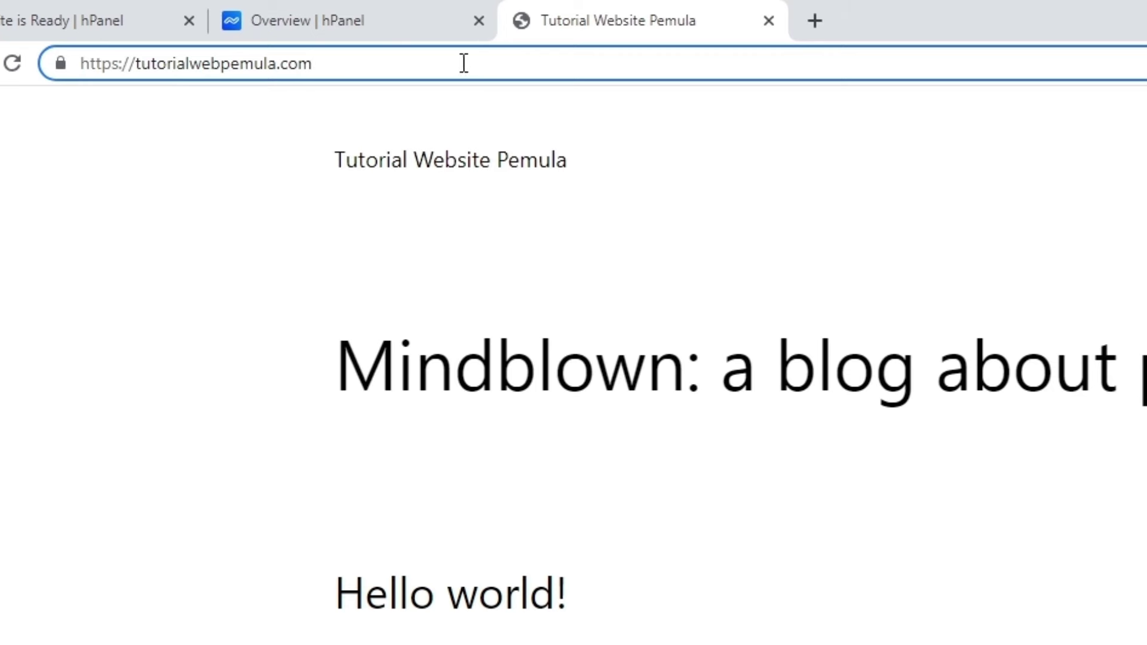
type("/")
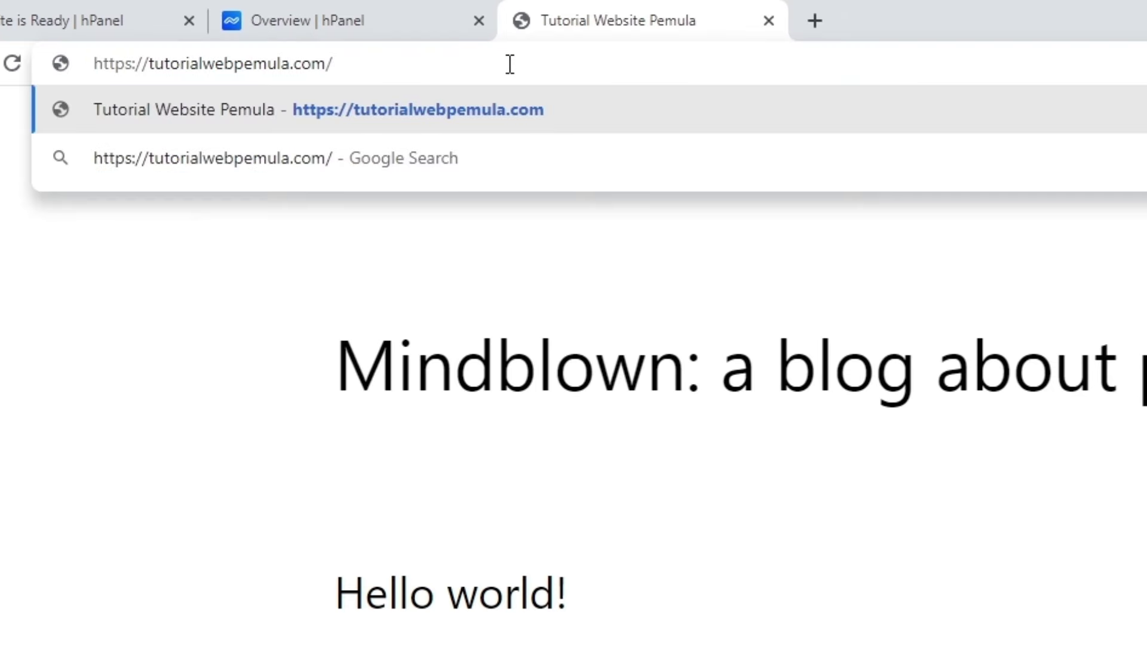
type("wp-admin")
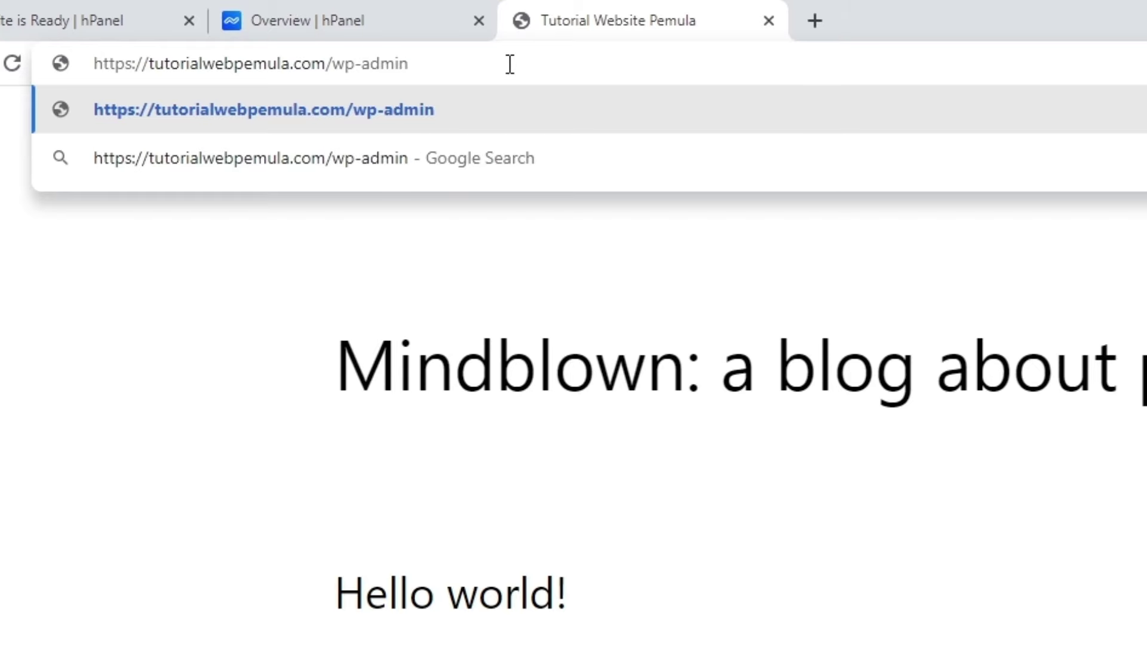
key("Return")
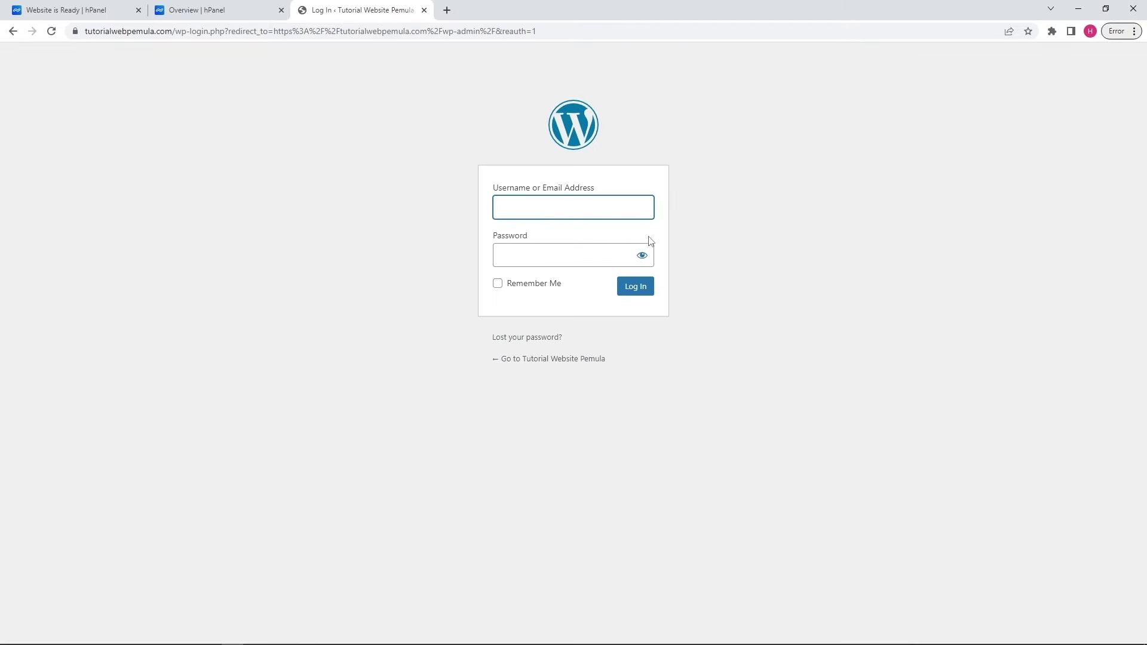
left_click(635, 289)
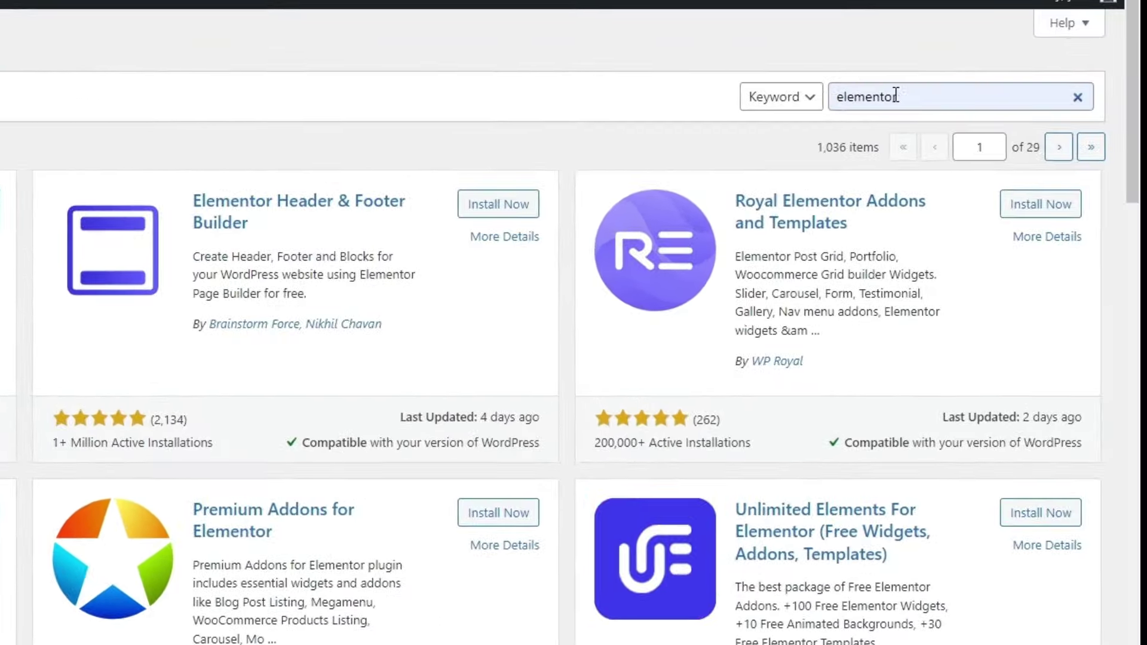
Step: Find Elementor Website Builder in the plugin search results for elementor and activate it
left_click(900, 97)
double_click(900, 96)
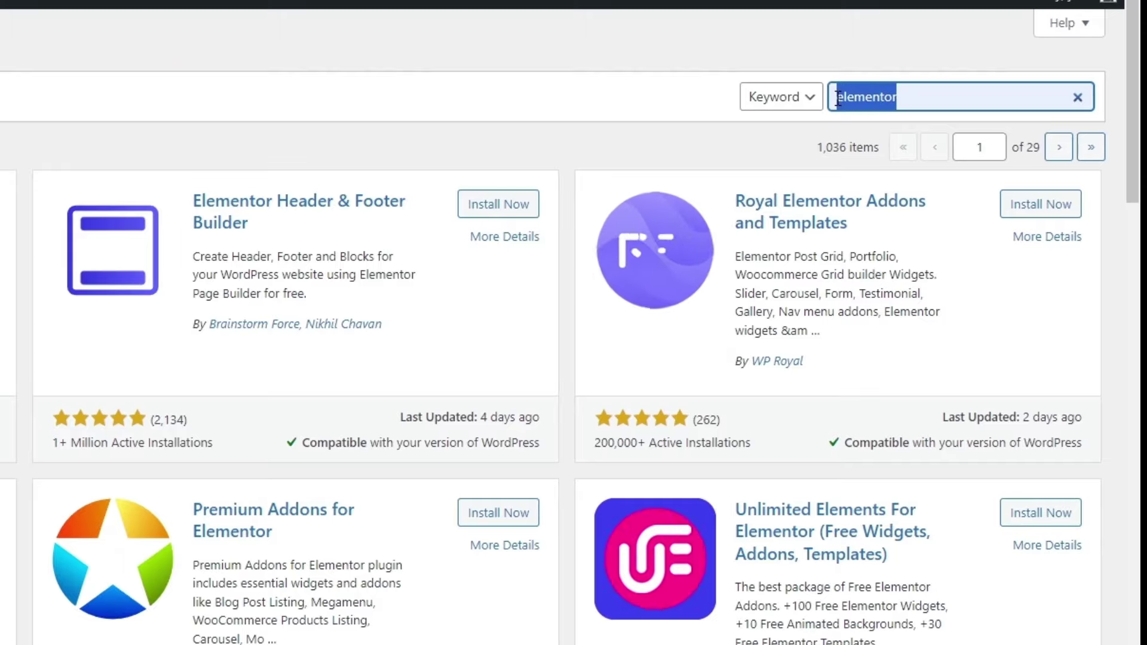
left_click(141, 137)
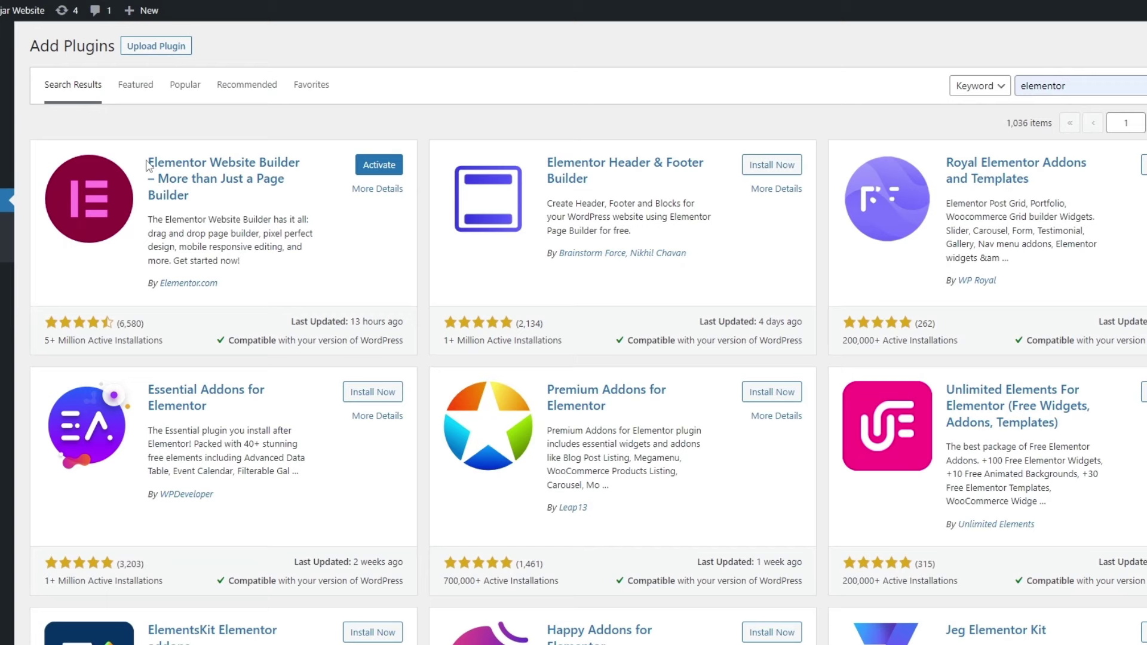
left_click_drag(186, 177, 305, 124)
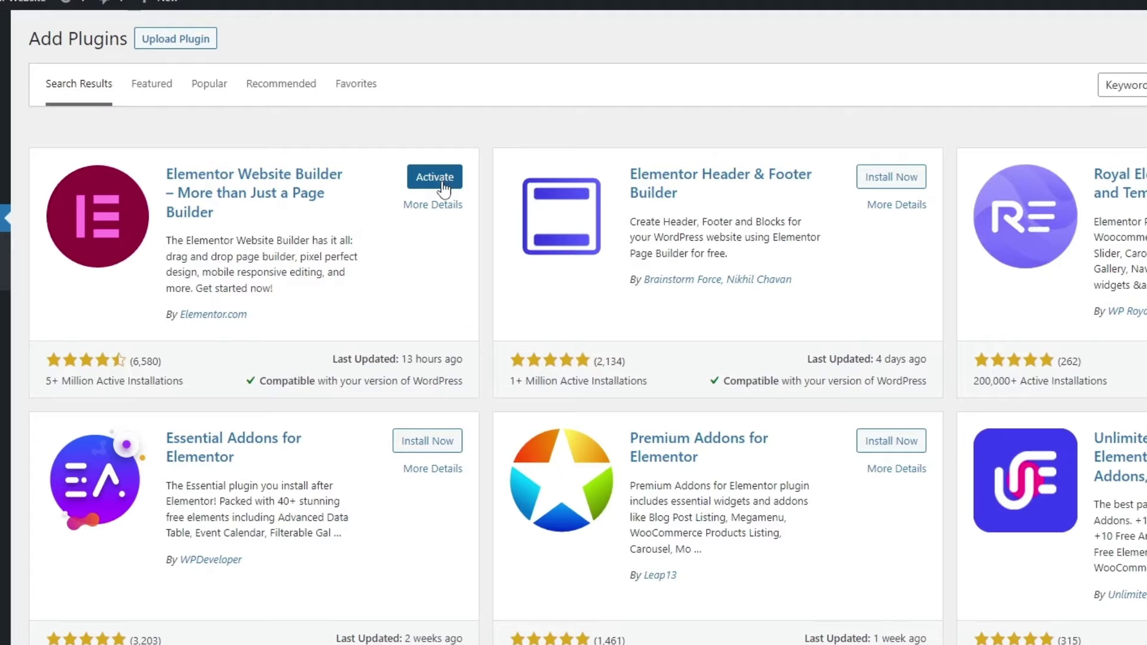
left_click(435, 176)
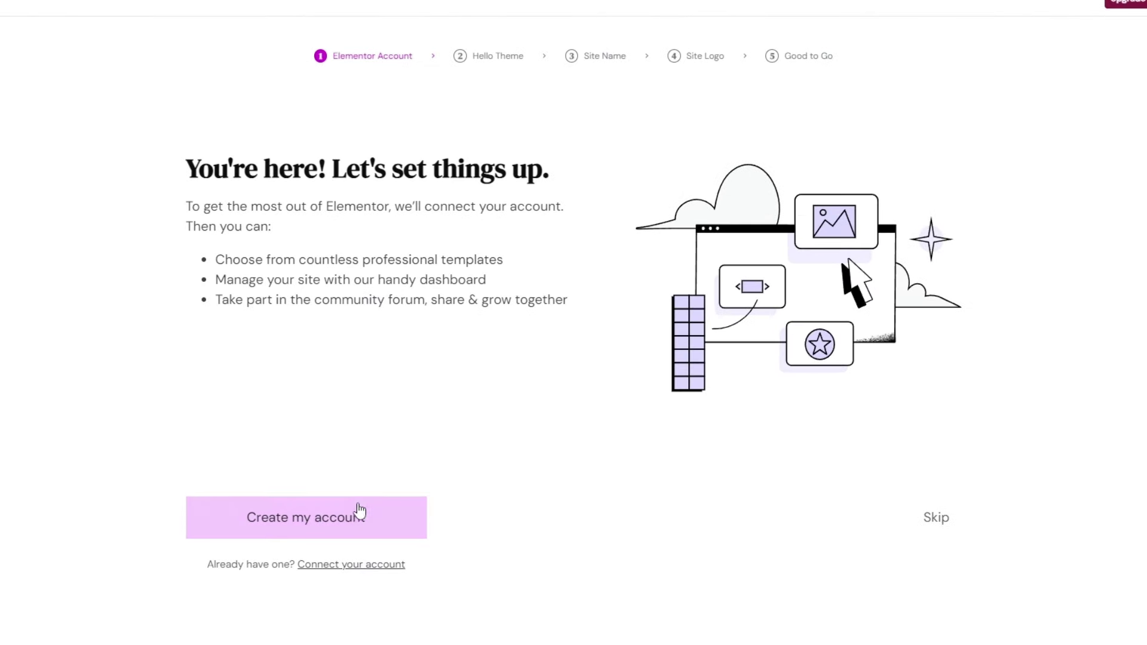
Step: Connect the site to an existing Elementor account in the setup wizard
left_click(315, 523)
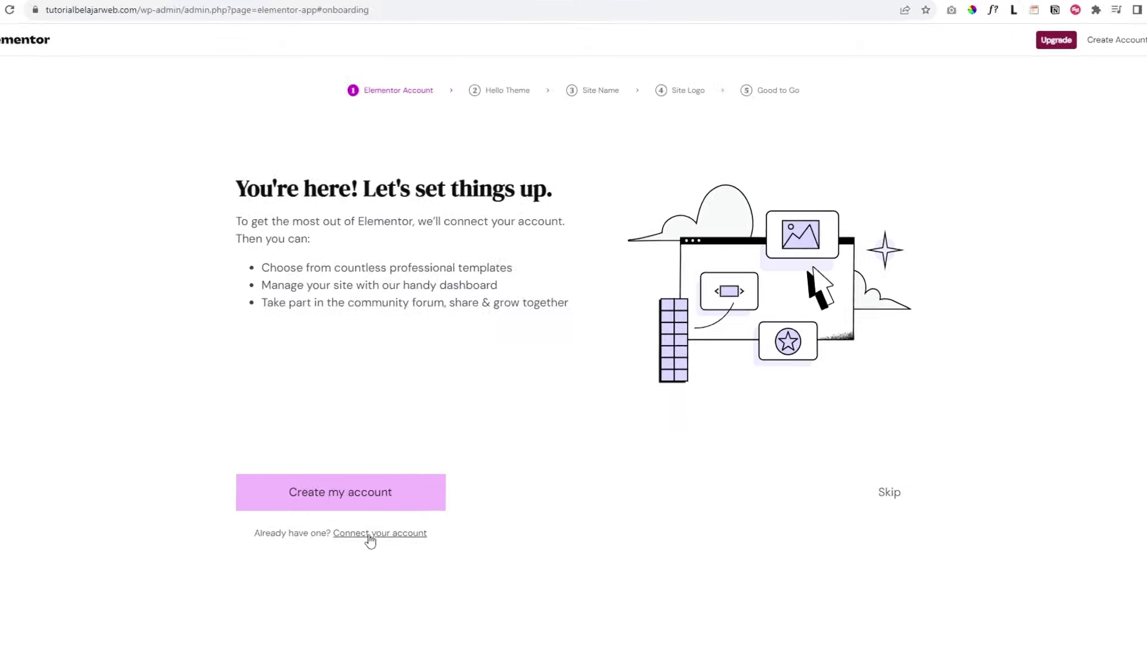
left_click(370, 534)
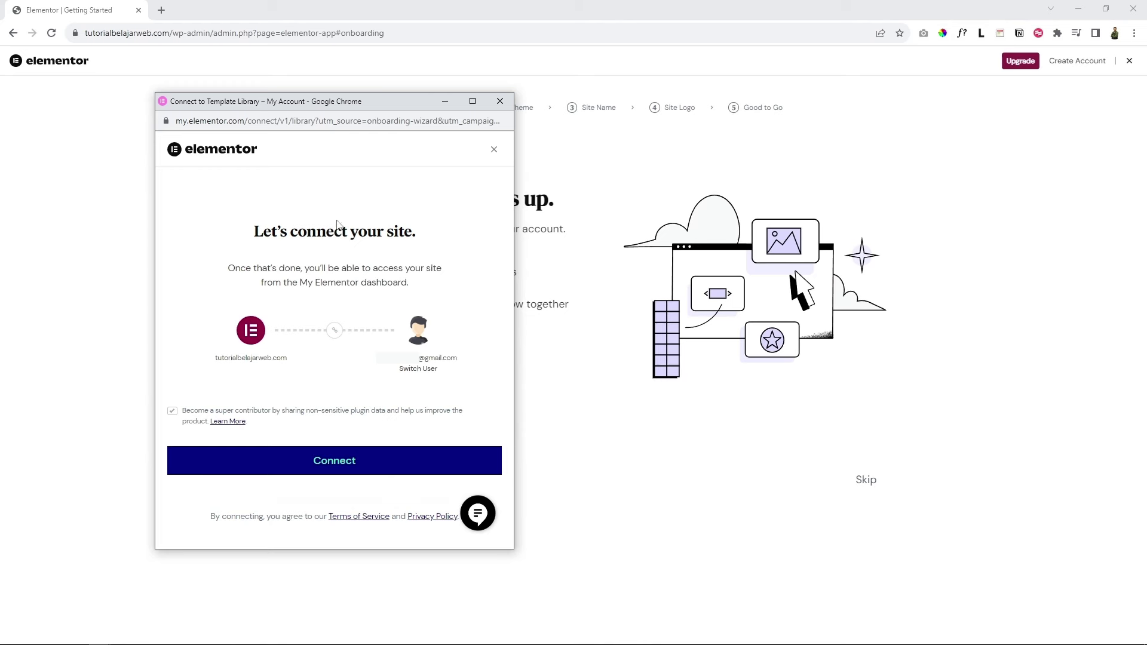
left_click(358, 463)
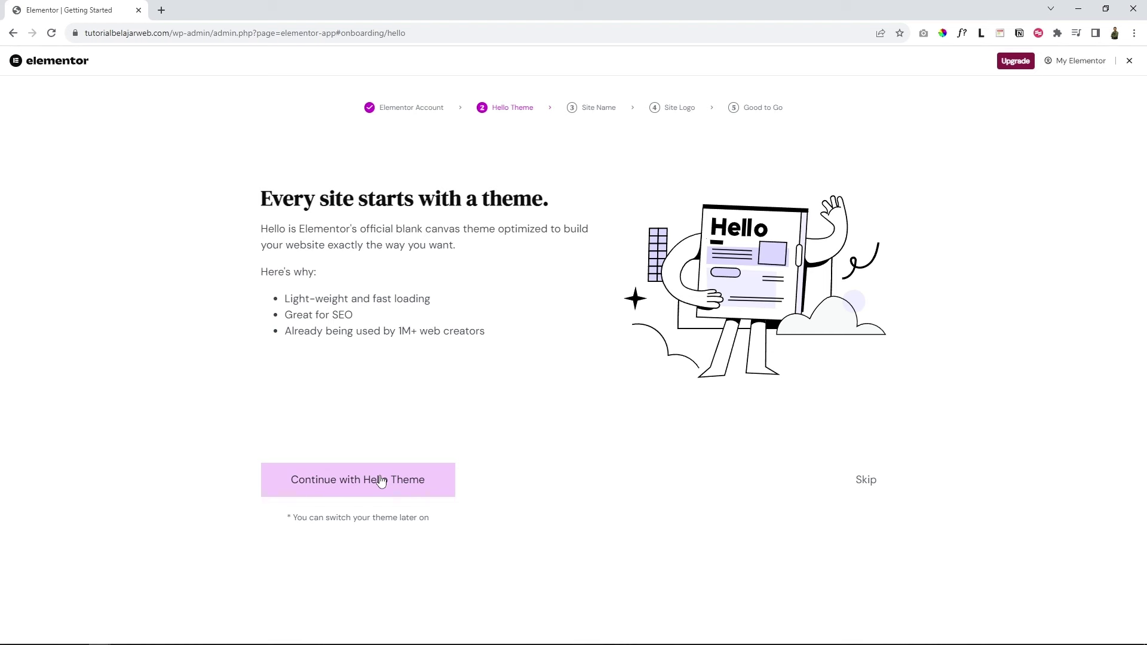
Step: Finish the Elementor setup with the site name Tutorial Belajar Website, skipping the Hello theme, the logo and the starting-point choice
left_click(866, 480)
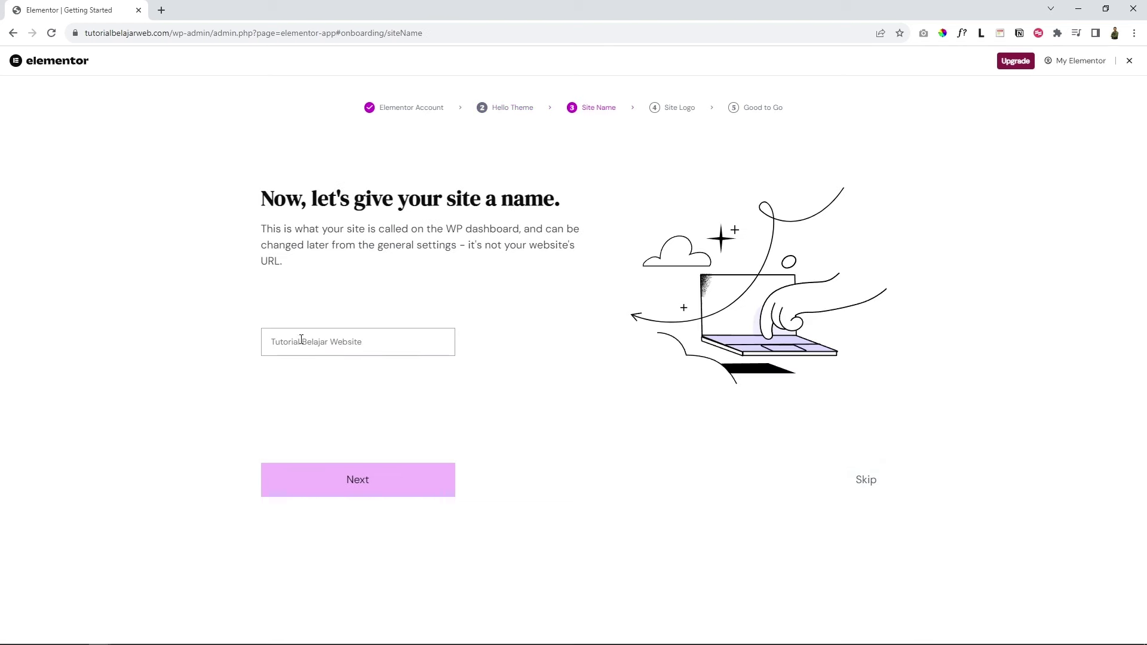
left_click(278, 341)
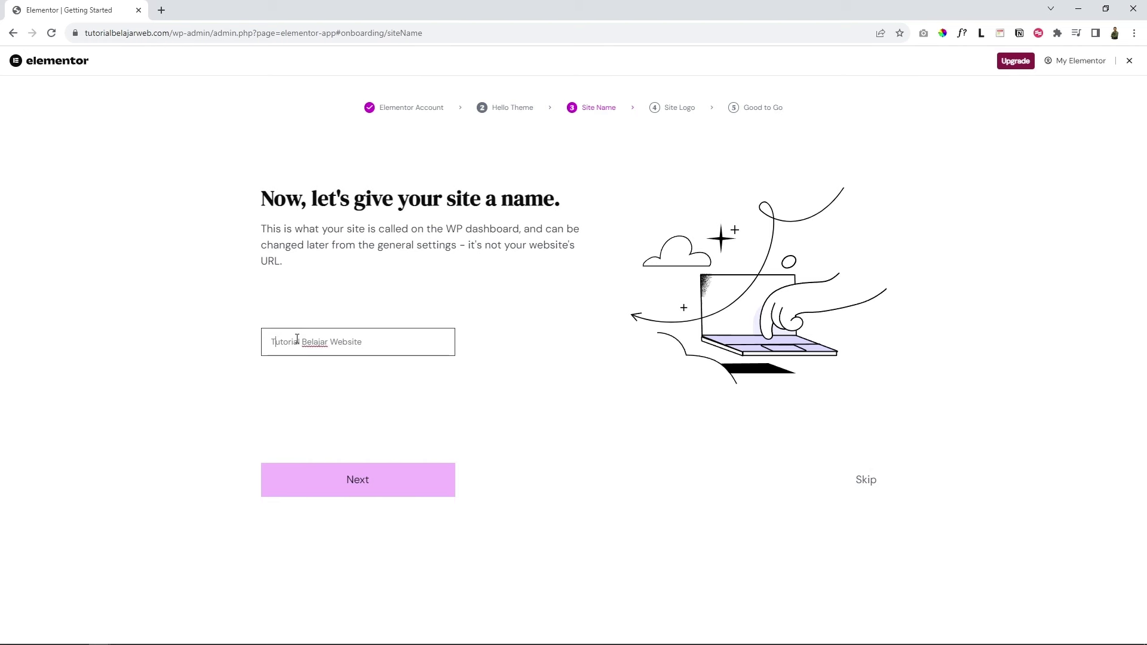
left_click(371, 479)
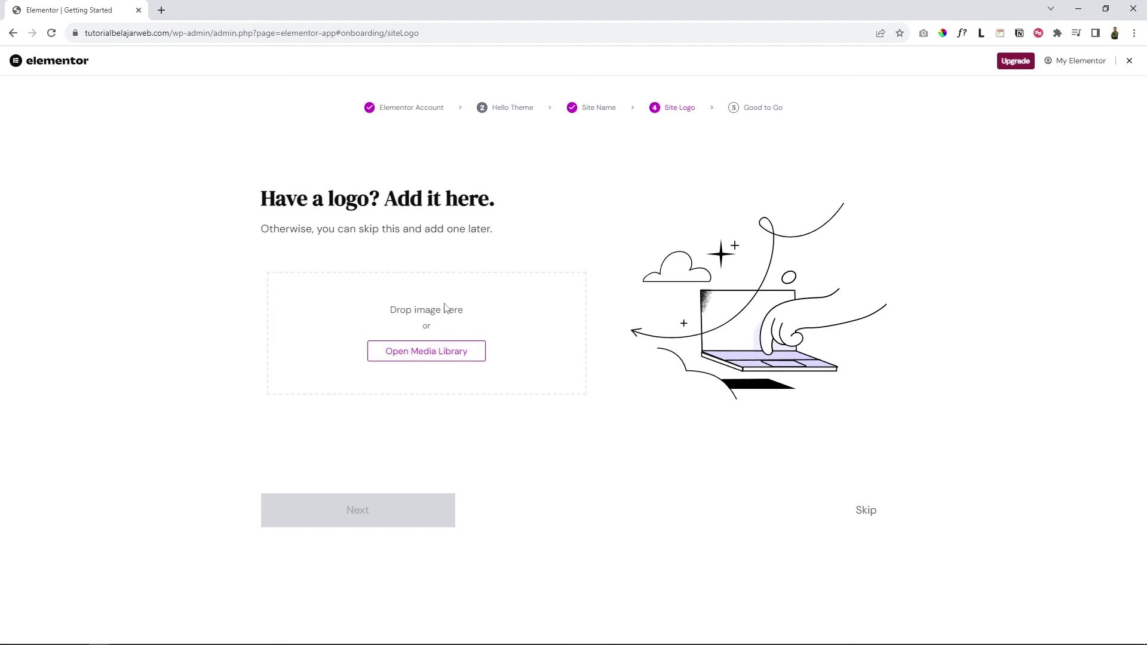
left_click(871, 515)
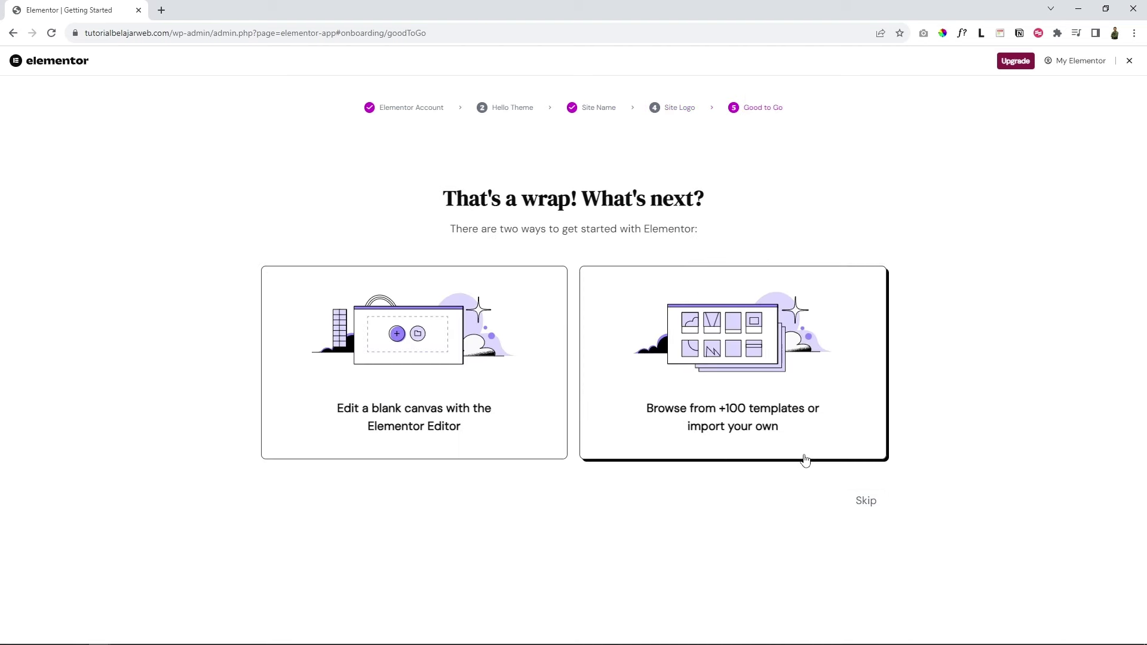
left_click(864, 502)
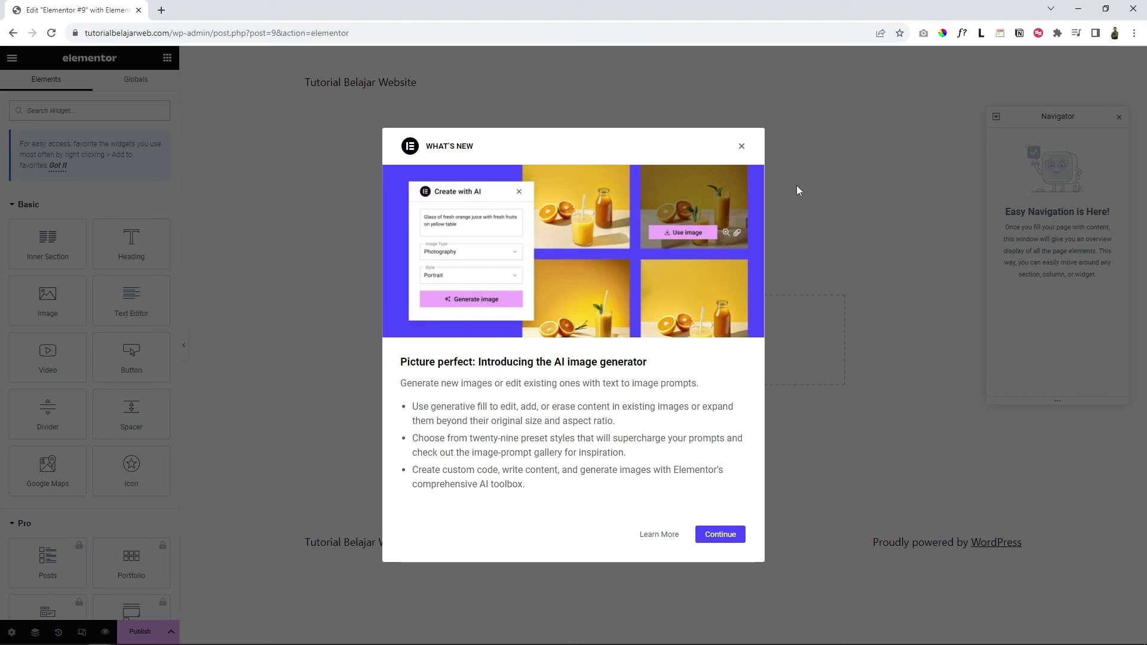
Step: Dismiss the What's New announcements and leave the Elementor and block editors for the WordPress pages list, postponing the exit-destination choice
left_click(741, 147)
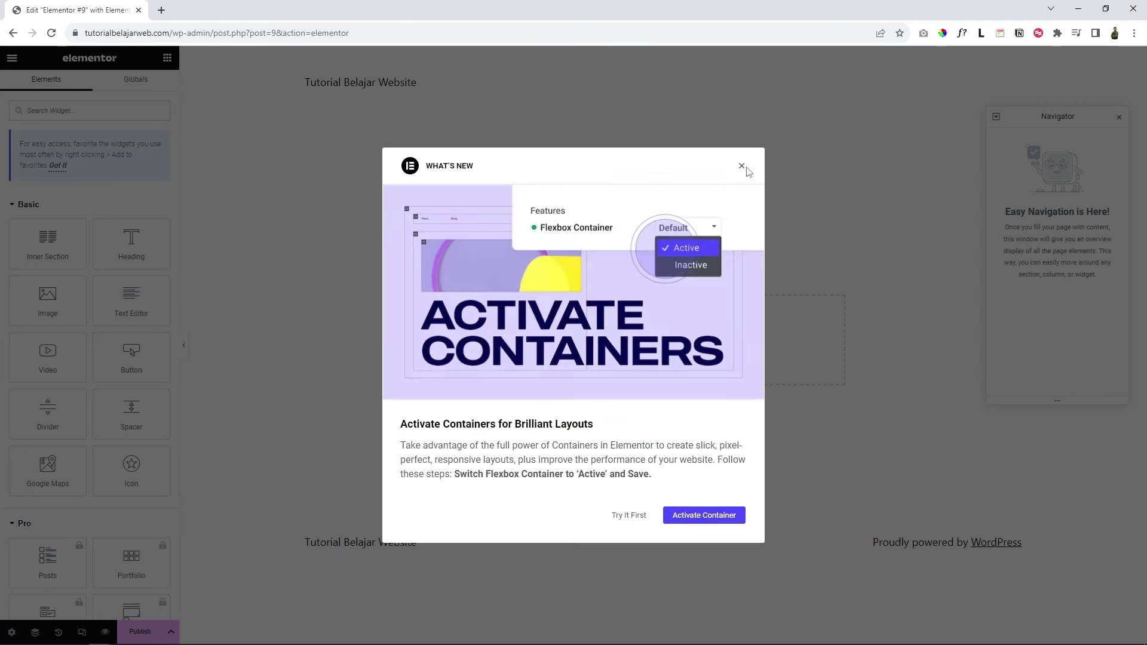
left_click(741, 170)
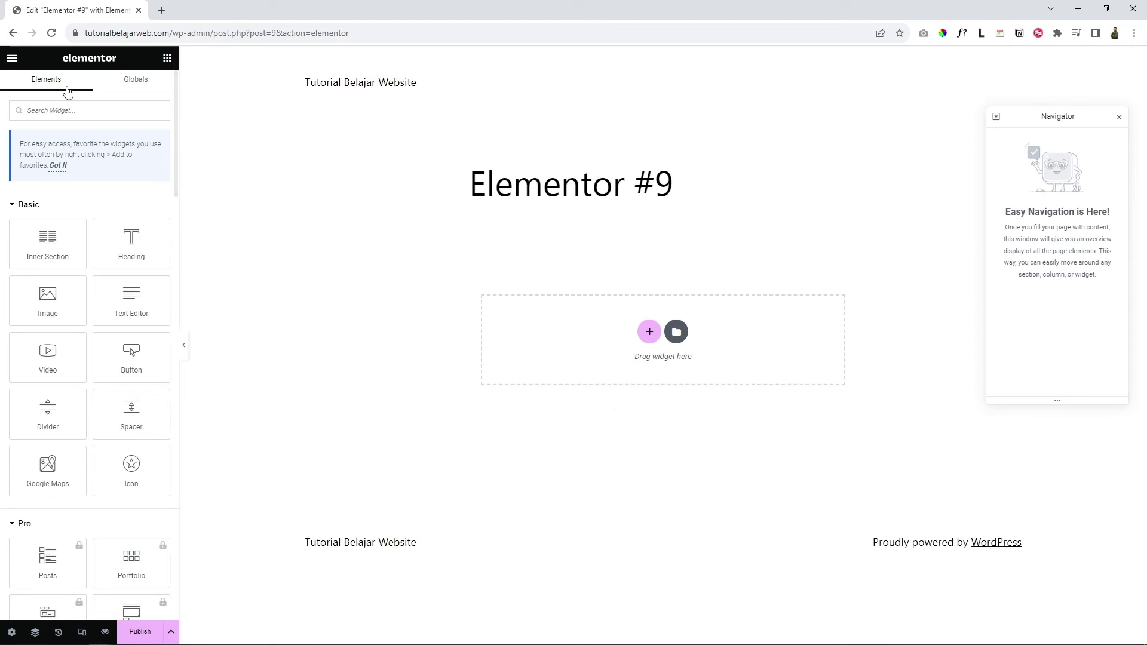
left_click(15, 83)
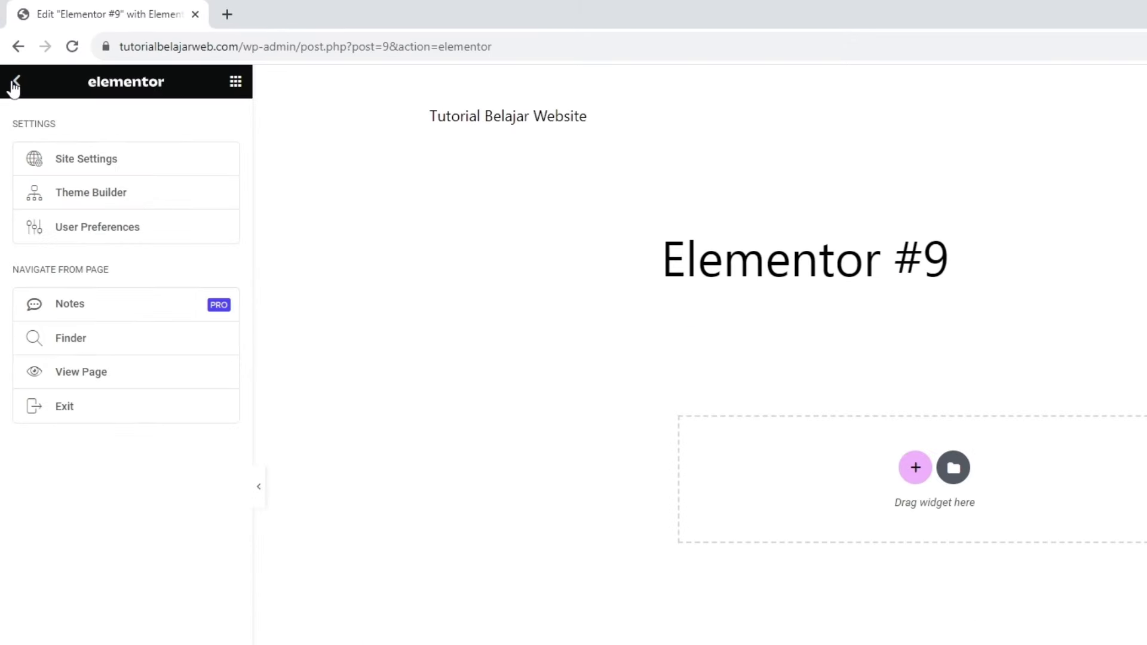
left_click(68, 411)
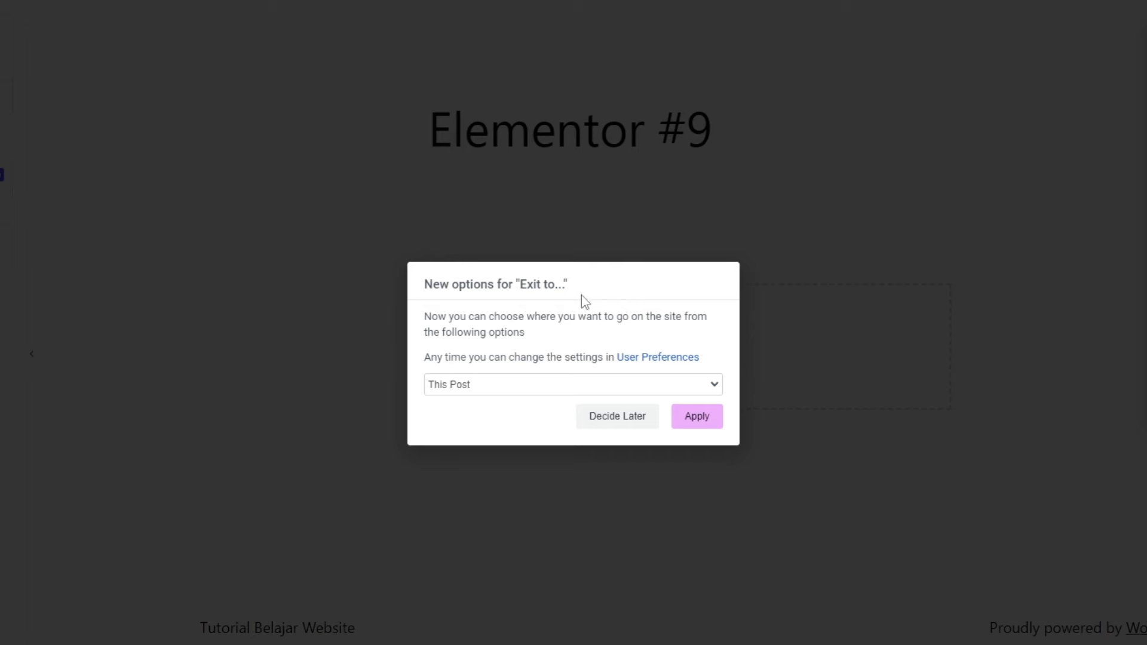
left_click(618, 418)
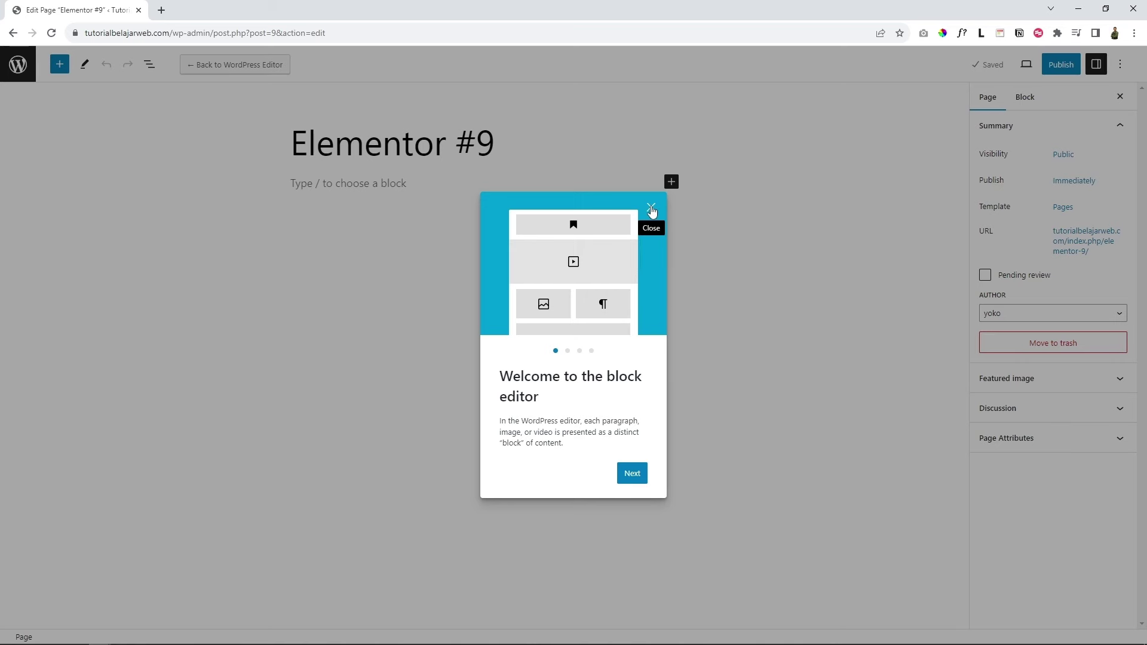
left_click(651, 209)
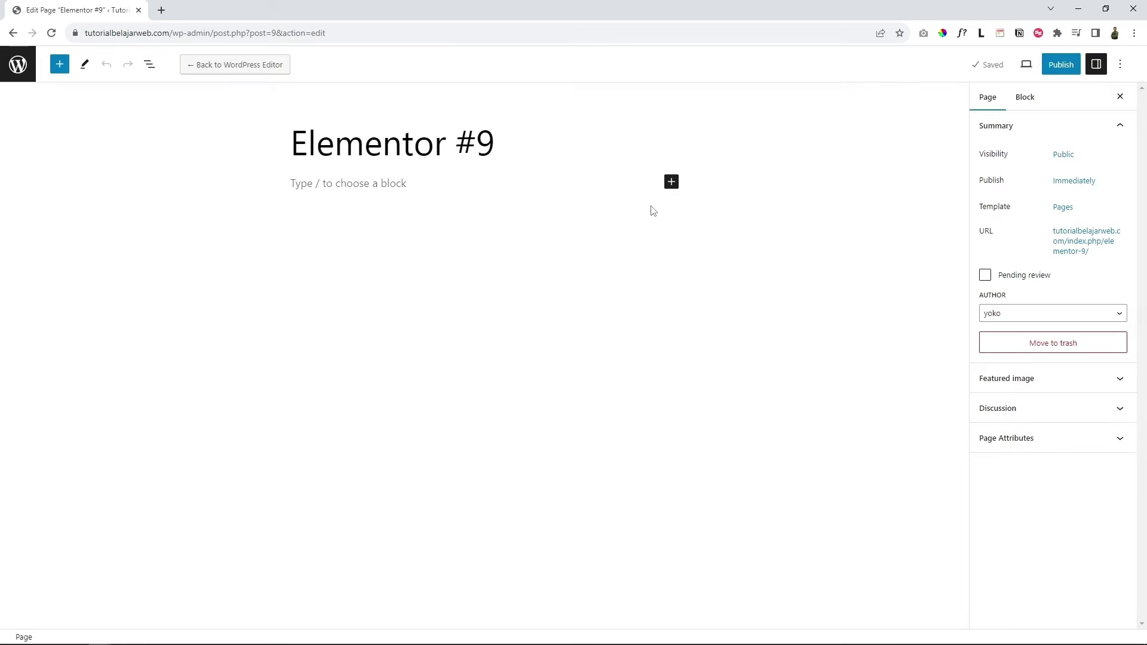
left_click(18, 67)
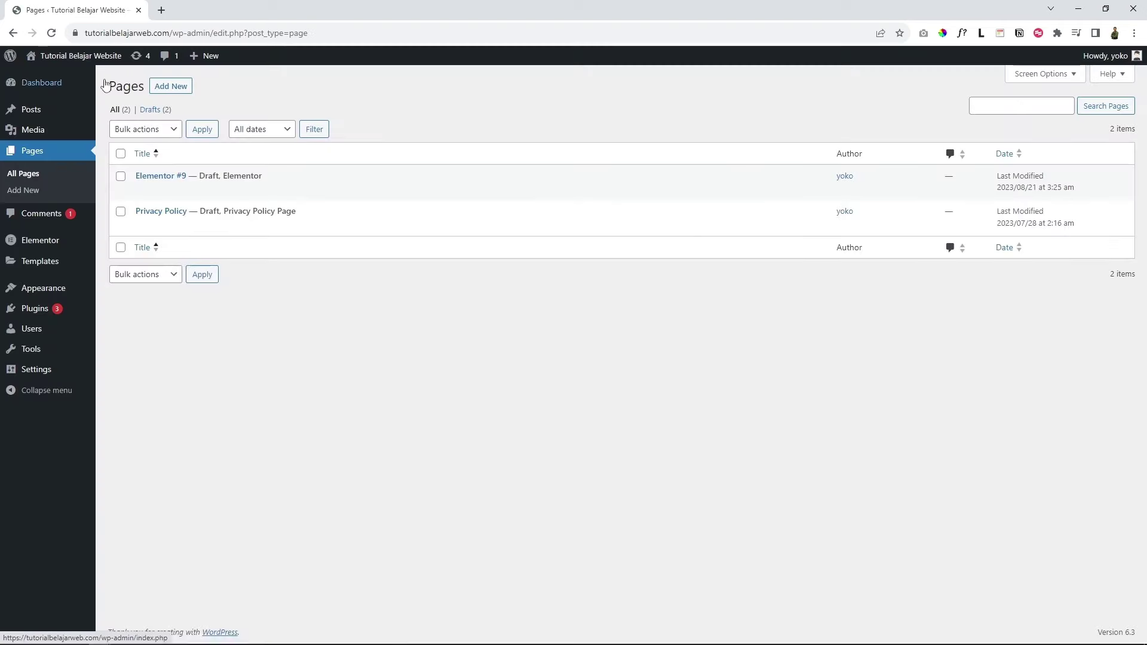
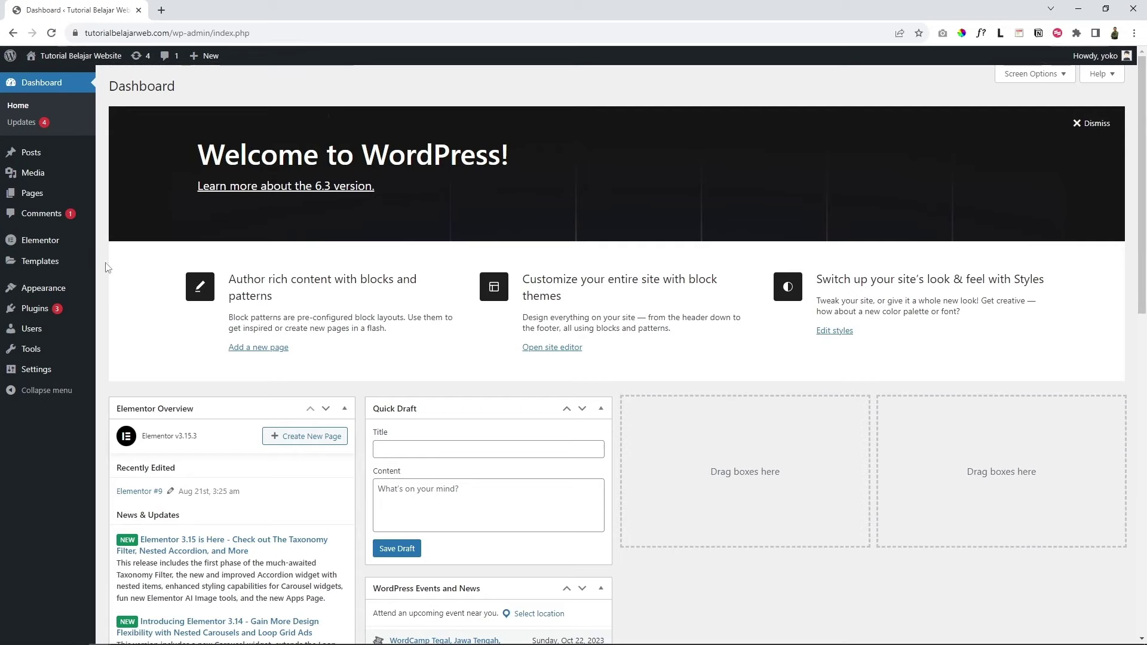
Step: Set the Flexbox Container experiment to Active in the Elementor feature settings and save the changes
mouse_move(42, 241)
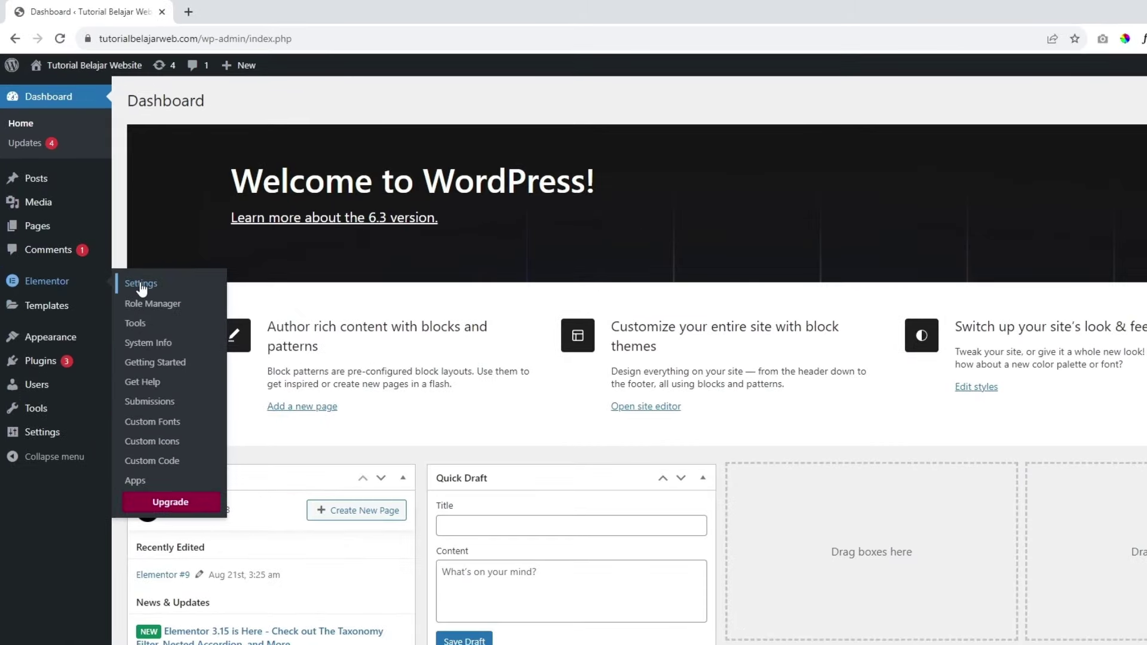
left_click(141, 285)
left_click(404, 166)
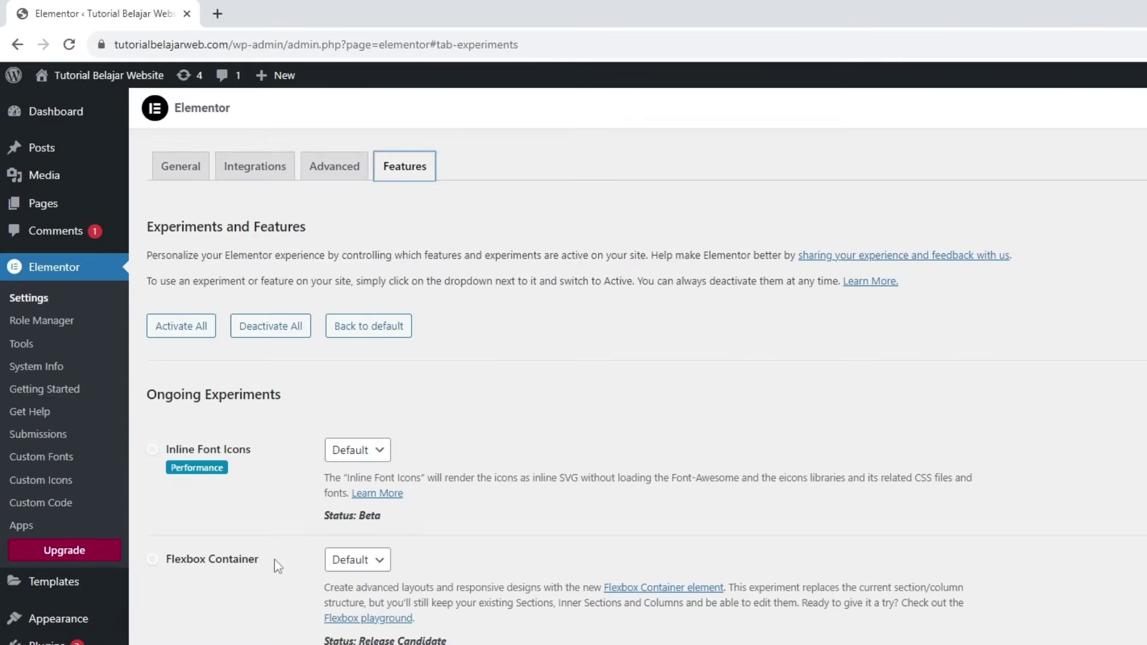
left_click_drag(263, 560, 175, 561)
left_click(351, 442)
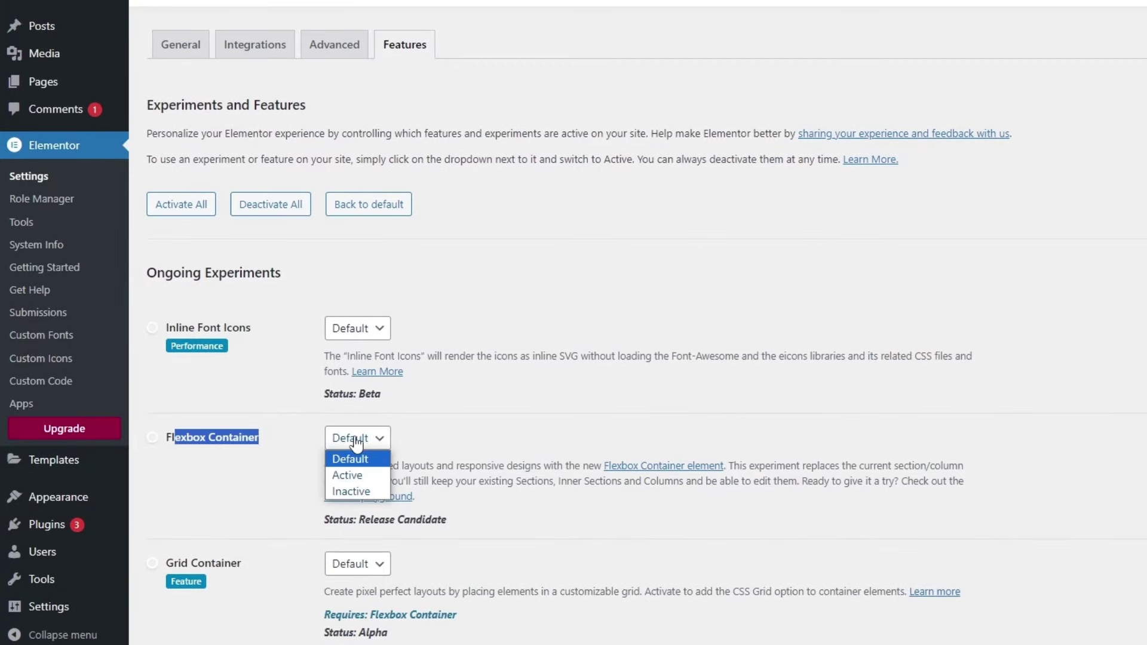
left_click(355, 476)
scroll(301, 495, "down", 18)
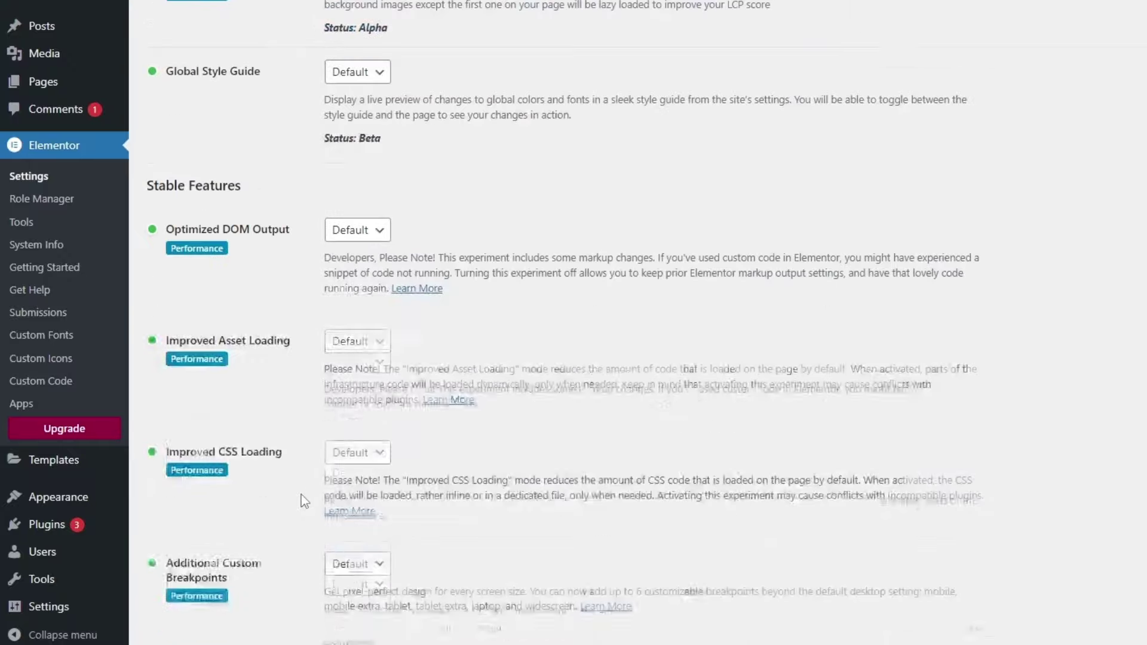
left_click(163, 582)
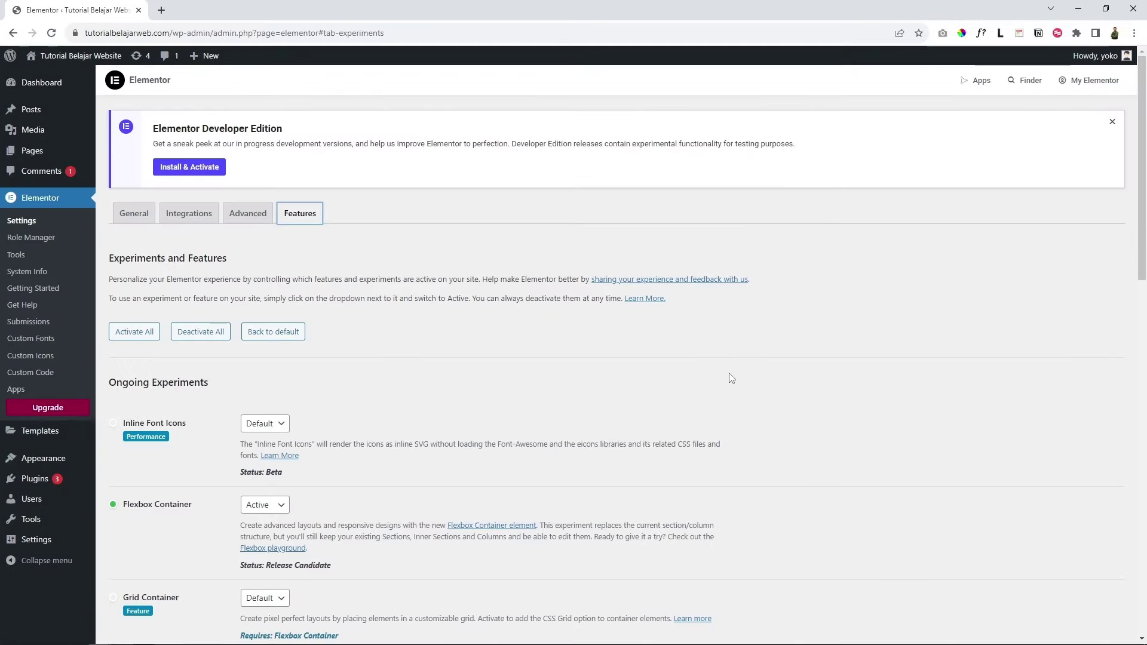
Step: Create a new page titled Home and open it for editing with Elementor
mouse_move(24, 157)
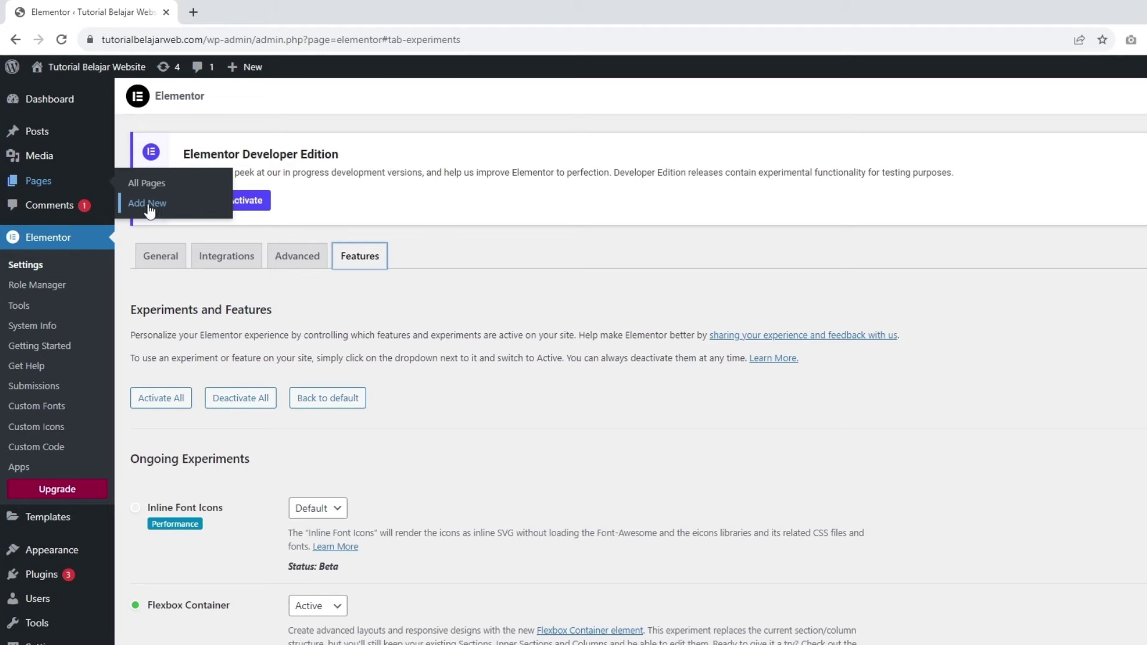
left_click(126, 170)
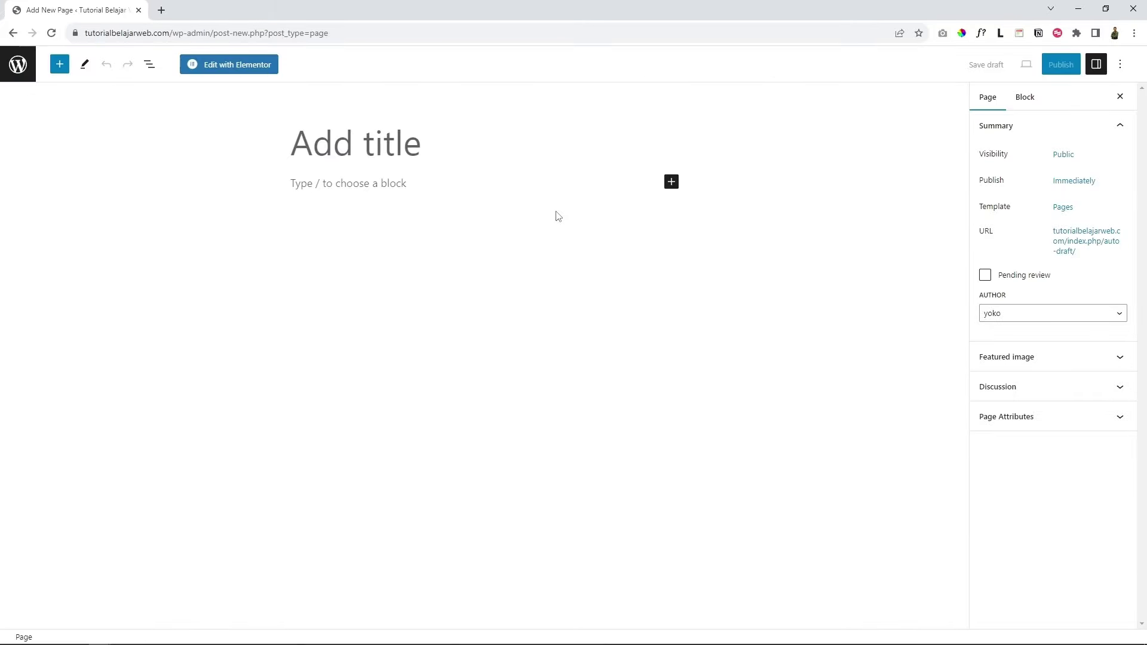
type("Home")
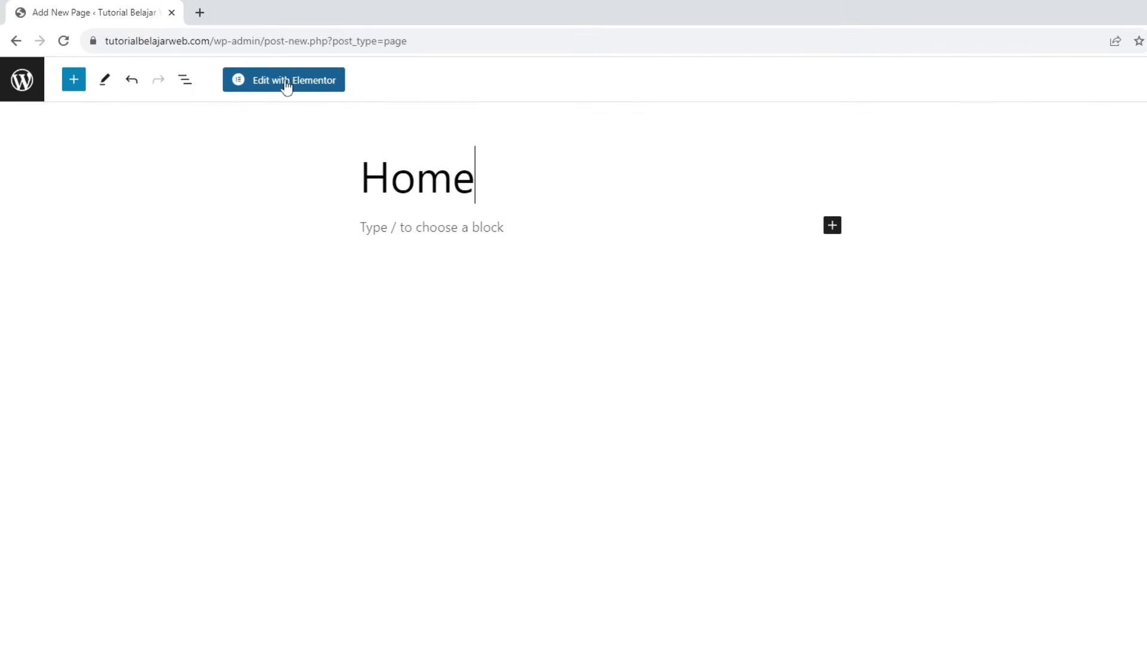
left_click(283, 84)
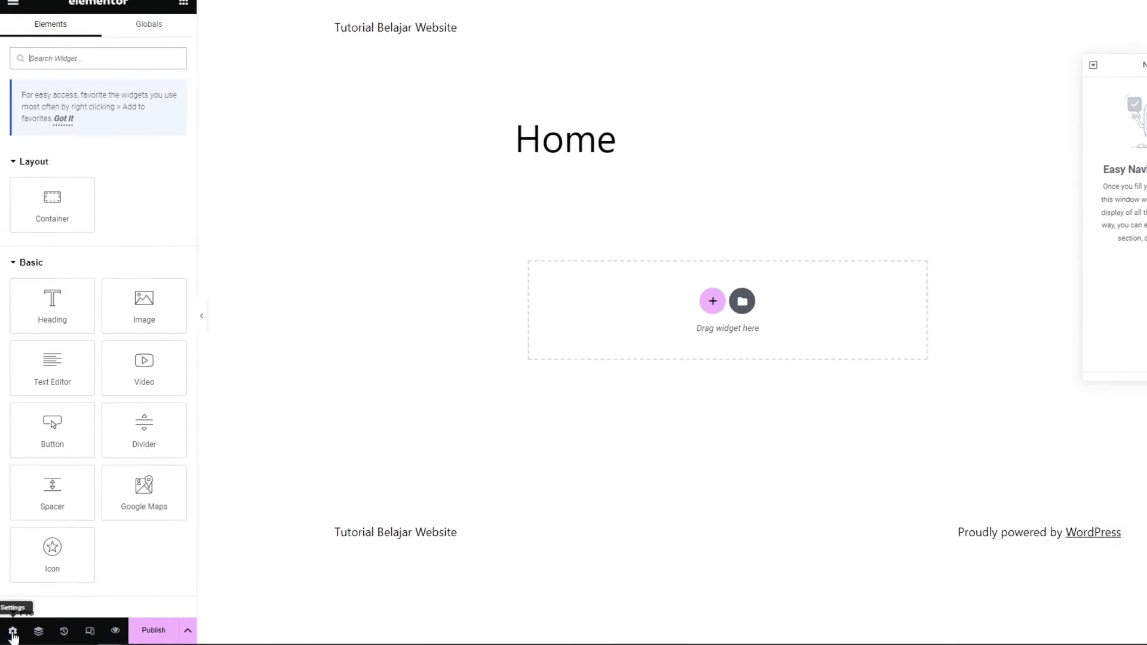
Step: Examine the available page layout options and the header, page title and footer that the default layout shows
left_click(16, 627)
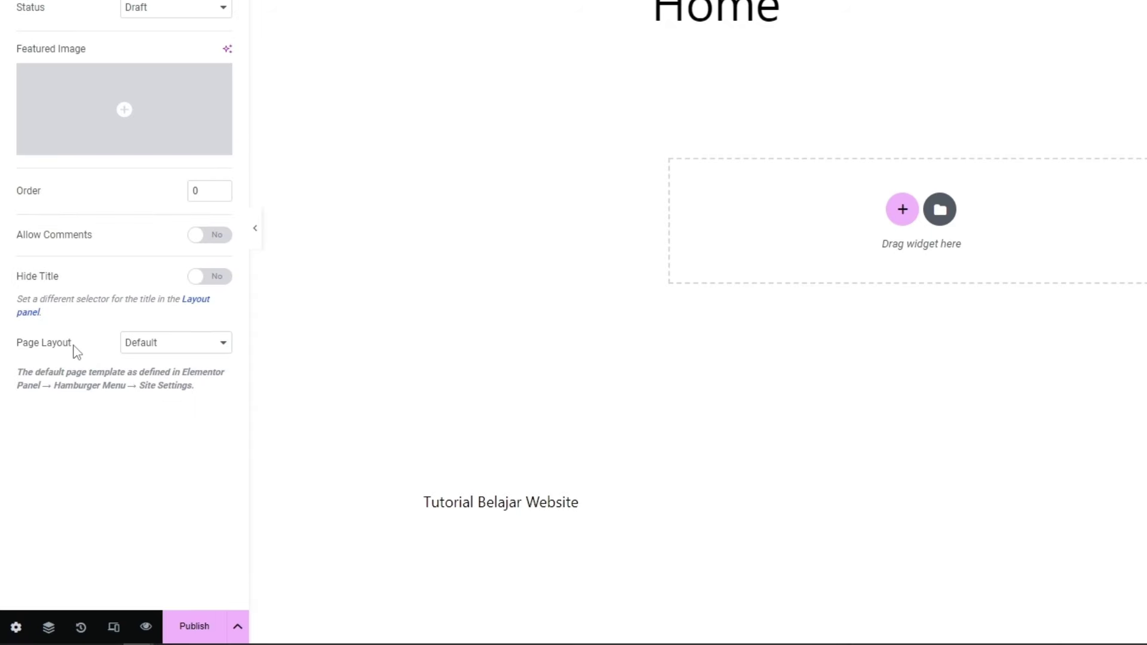
left_click_drag(73, 347, 18, 355)
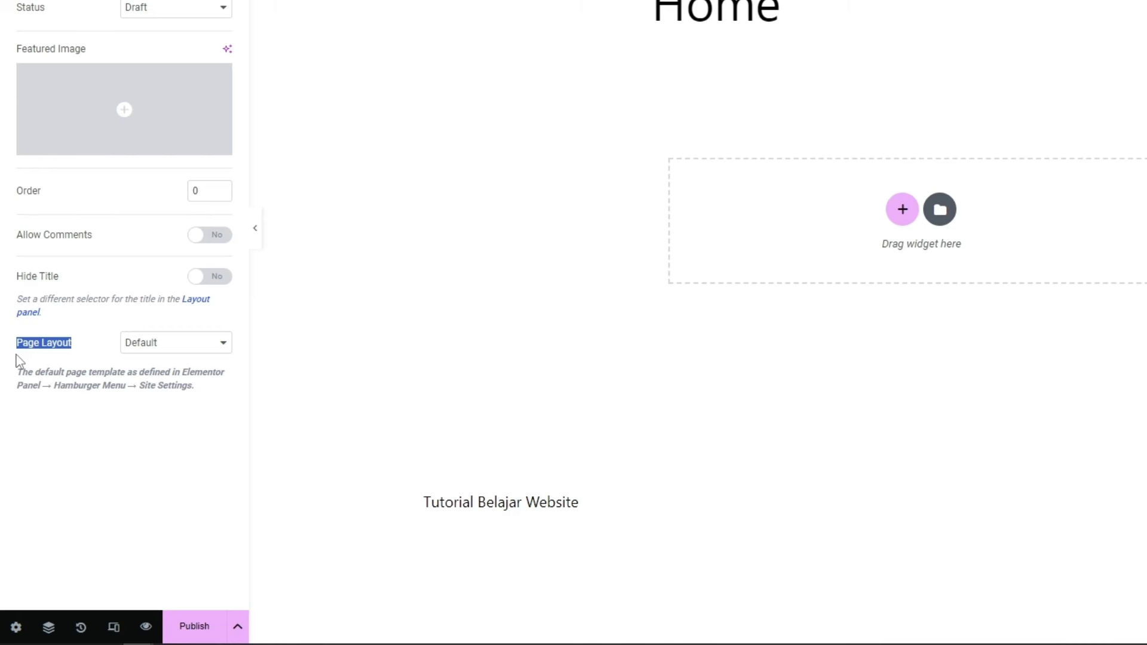
left_click(158, 345)
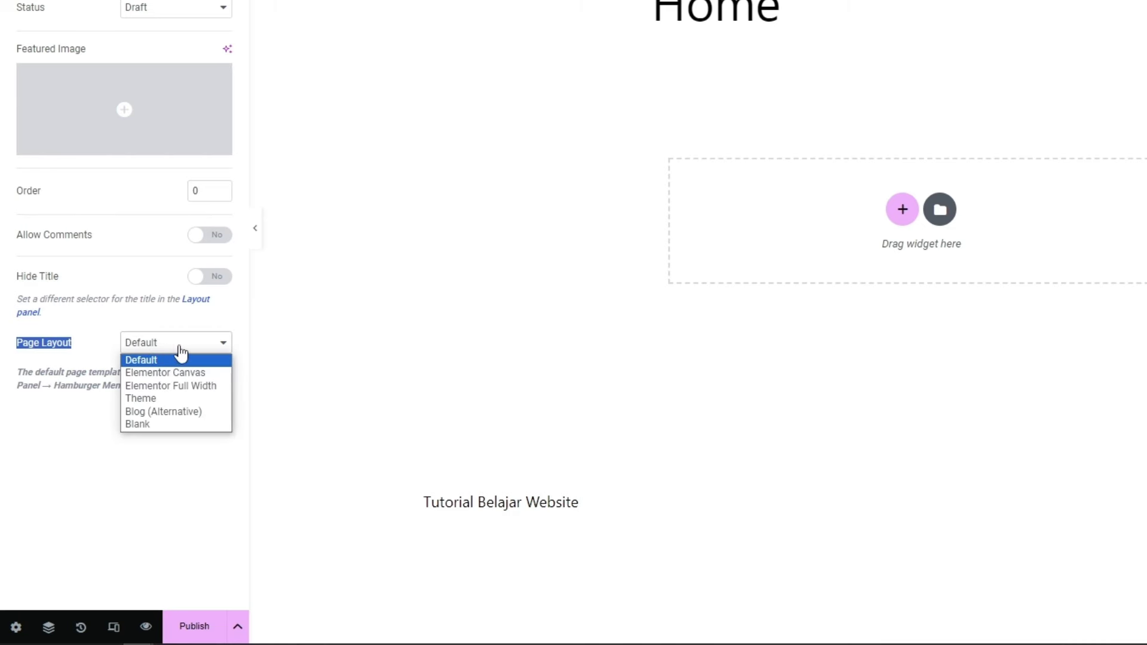
left_click(78, 445)
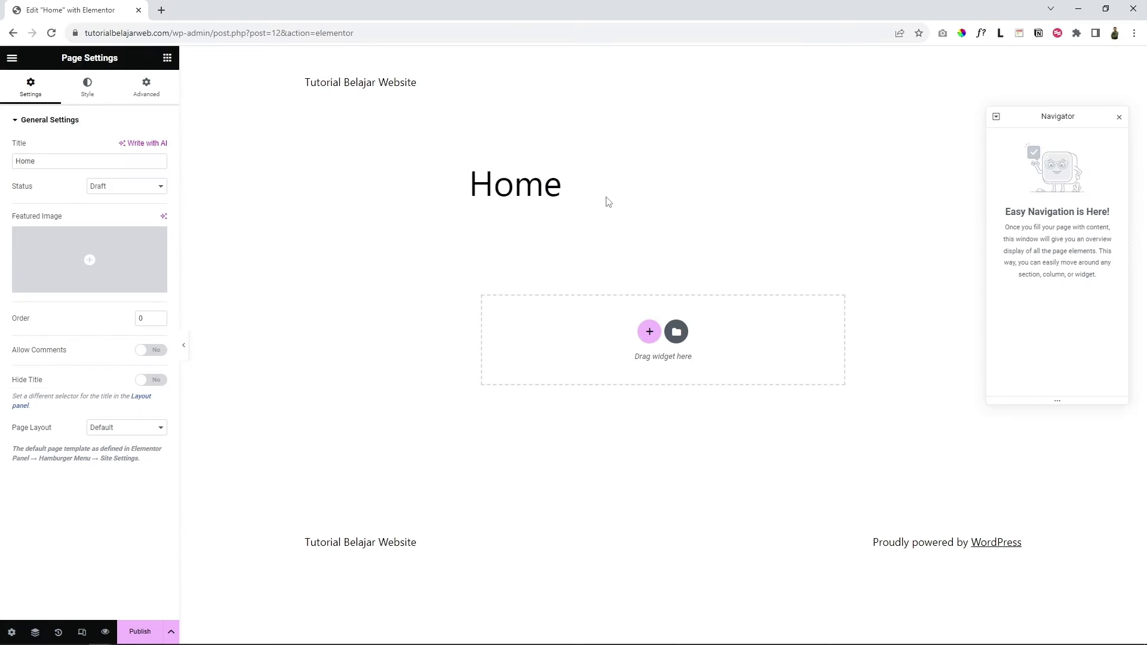
left_click_drag(595, 200, 433, 141)
left_click_drag(465, 88, 307, 83)
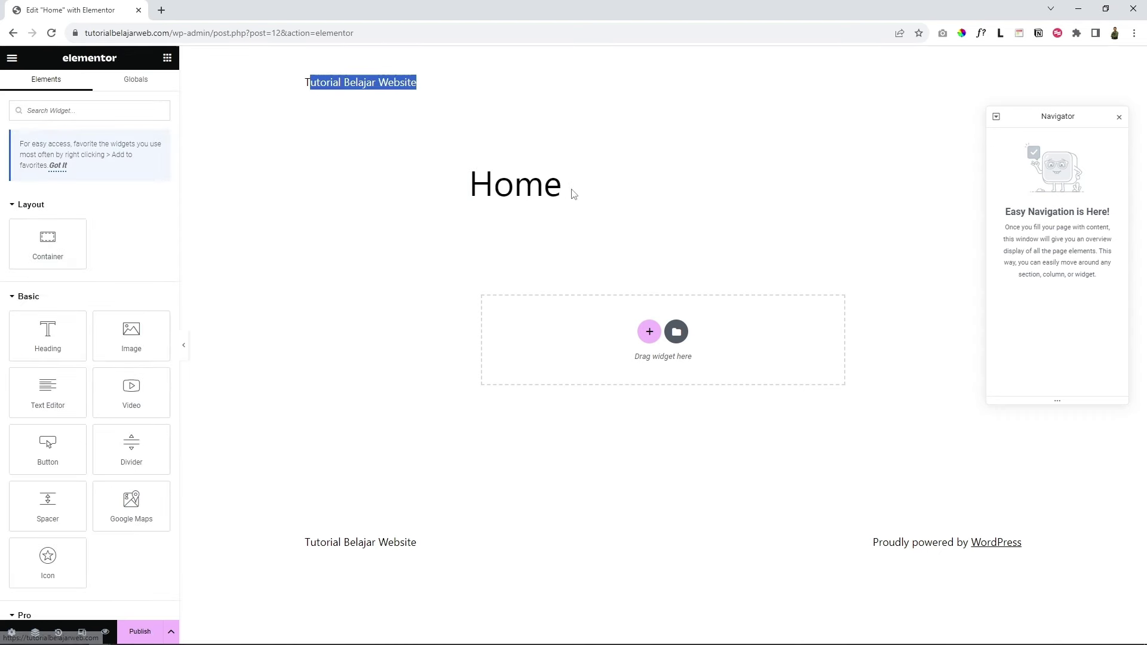
left_click_drag(572, 190, 491, 177)
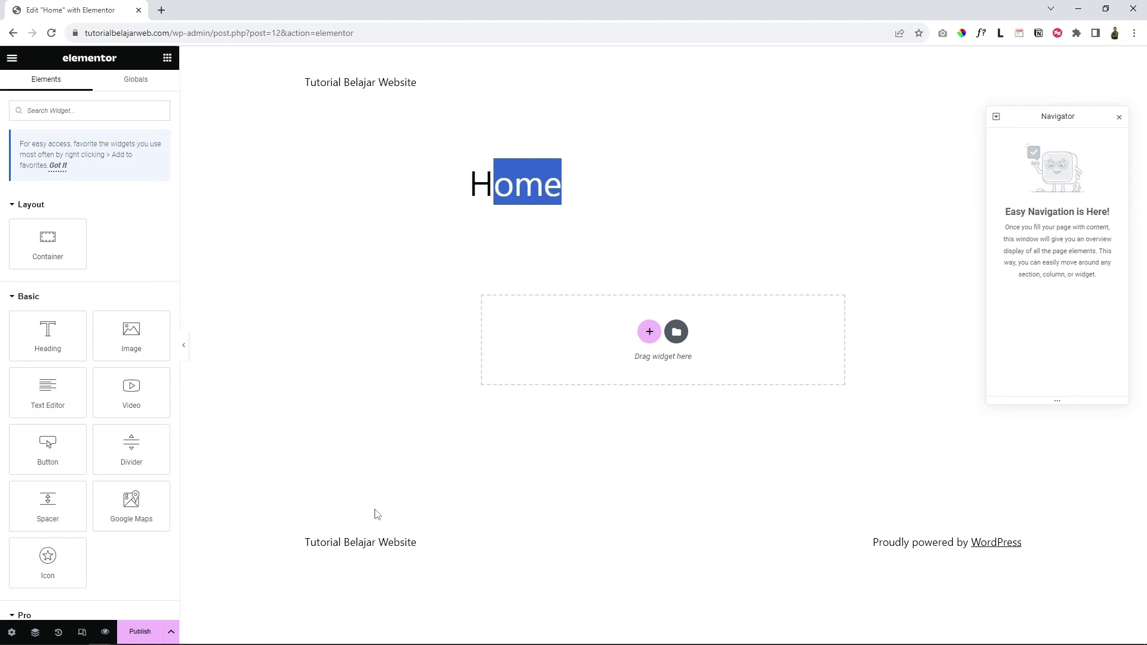
left_click_drag(829, 538, 1049, 555)
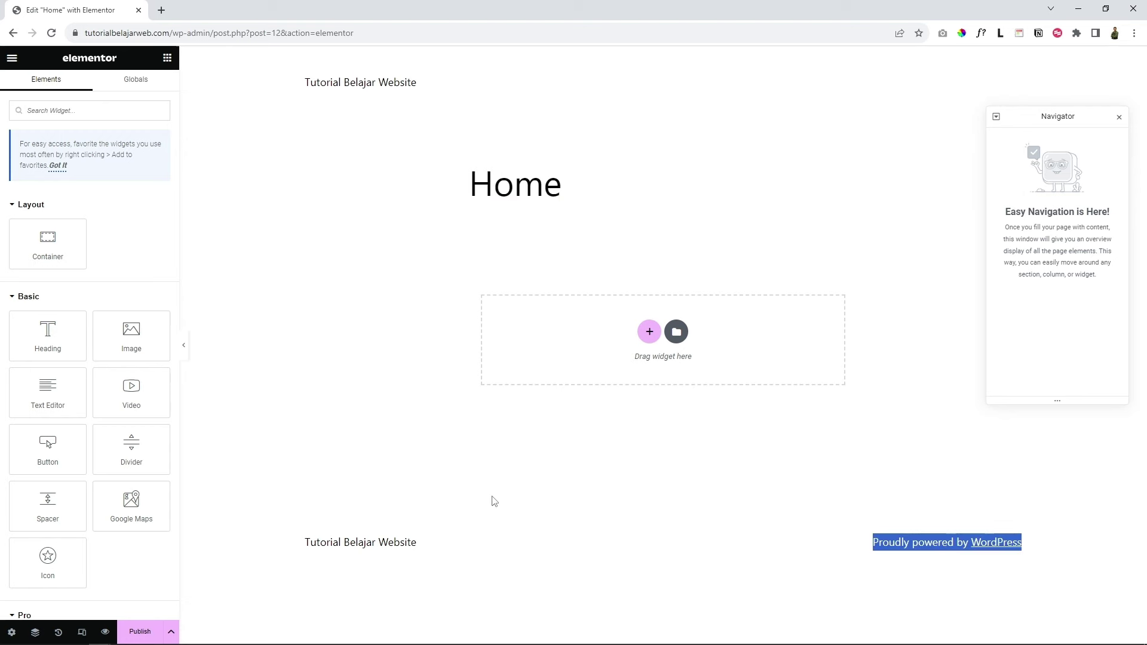
Step: Set the Home page's layout to Elementor Canvas in the page settings
left_click(11, 631)
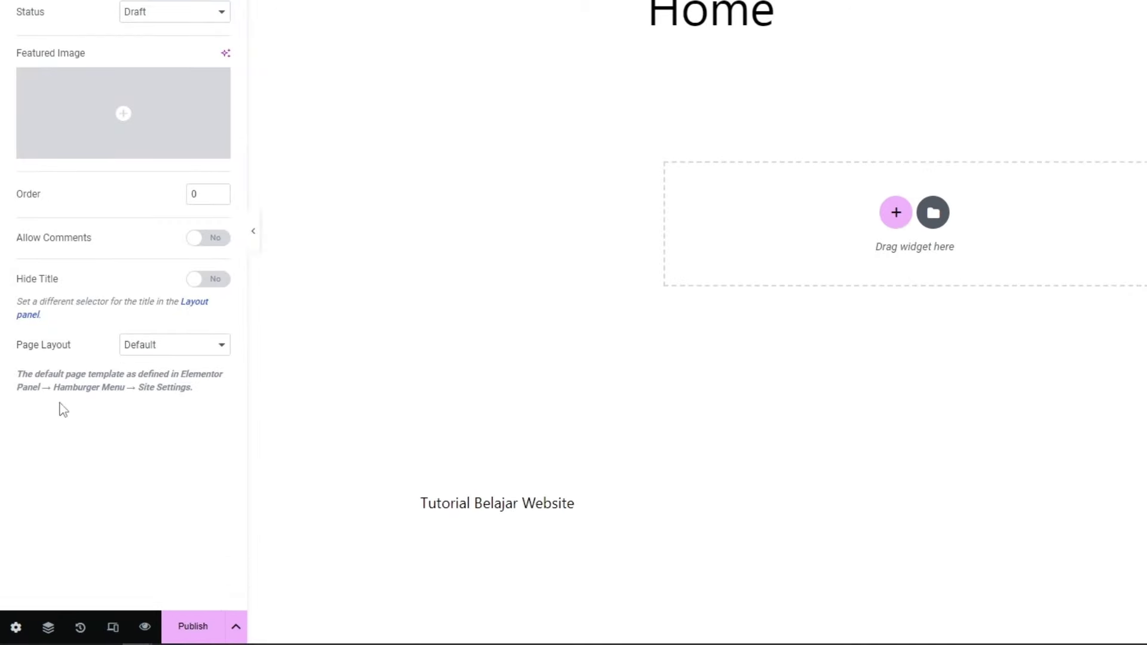
left_click(164, 352)
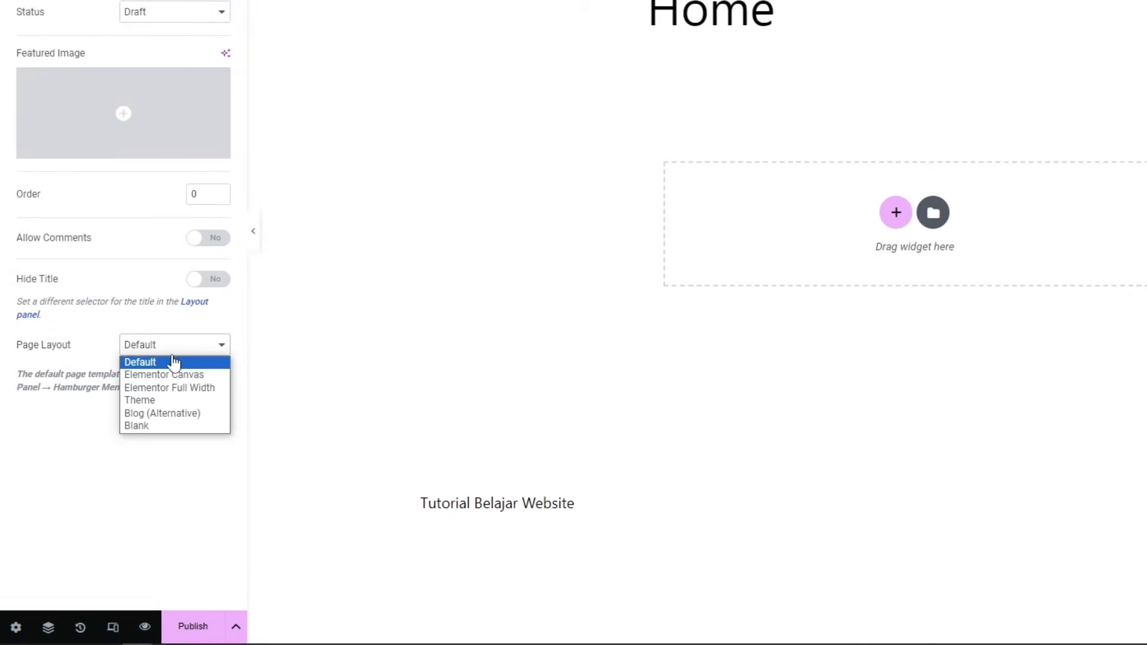
left_click(188, 376)
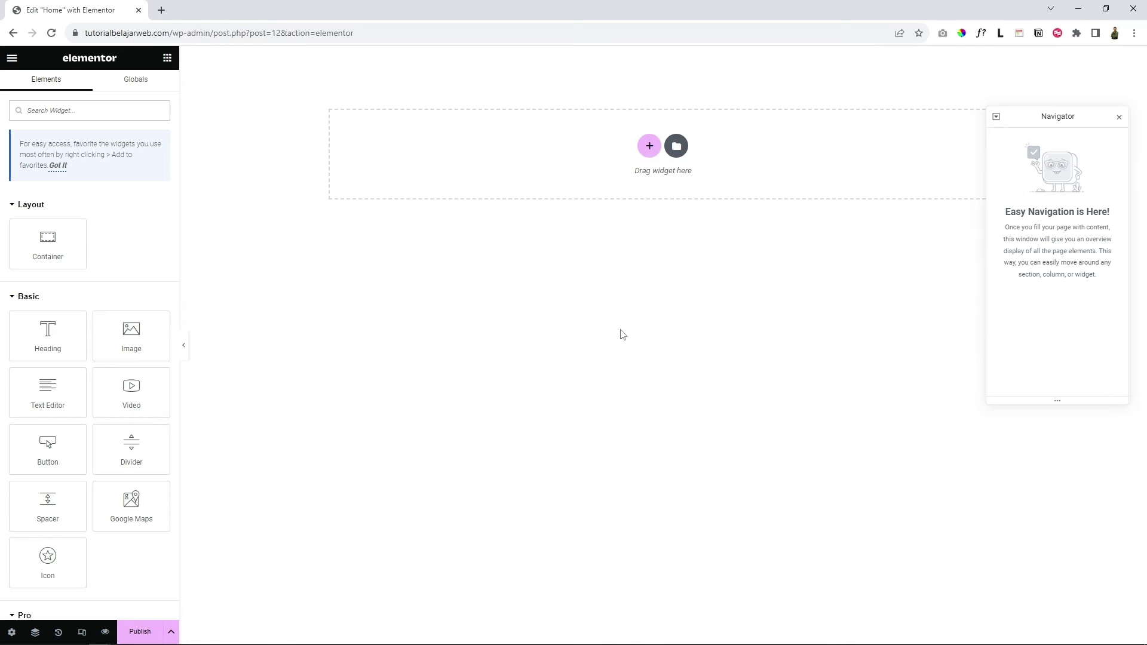
Step: Try the Elementor Full Width page layout and return the page to Elementor Canvas
left_click(11, 632)
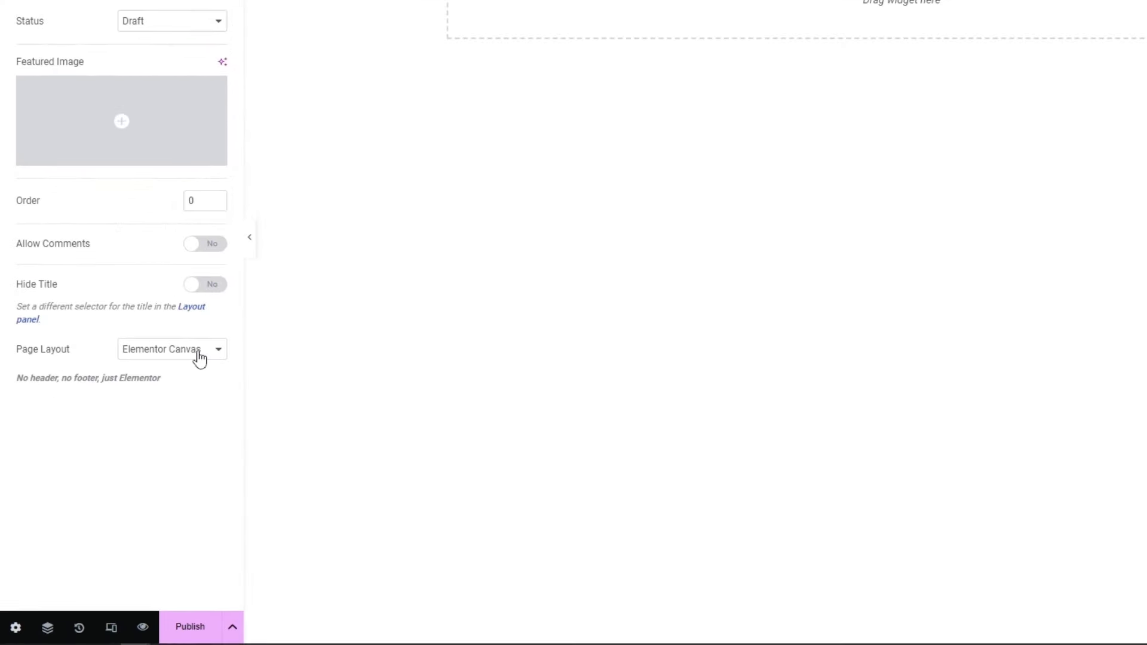
left_click(198, 356)
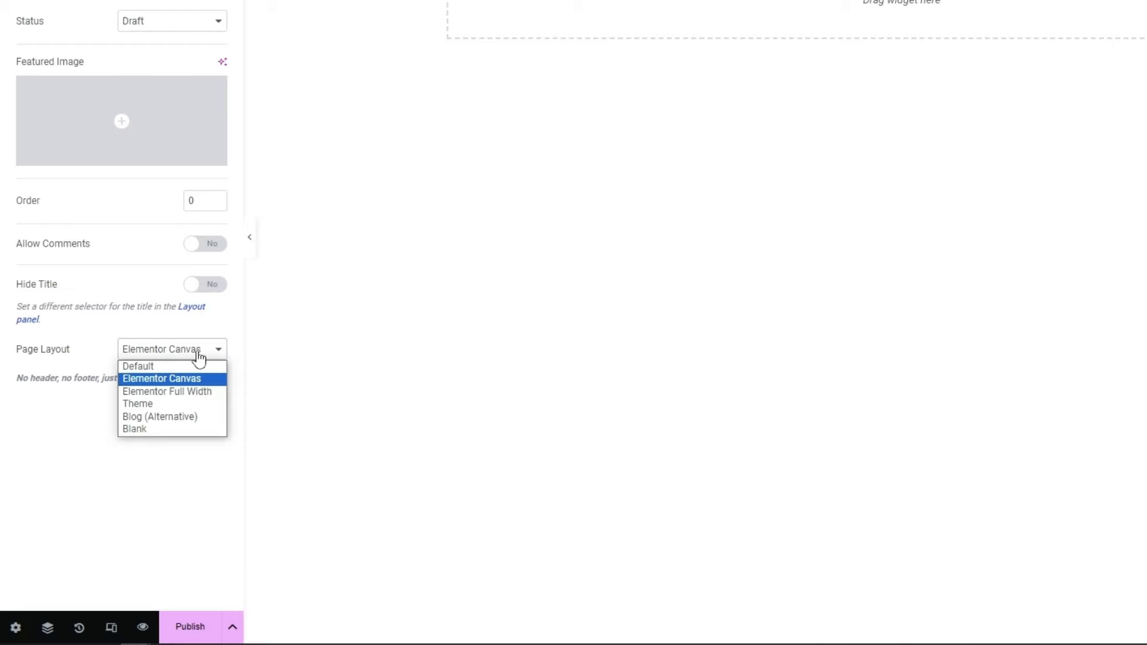
left_click(200, 392)
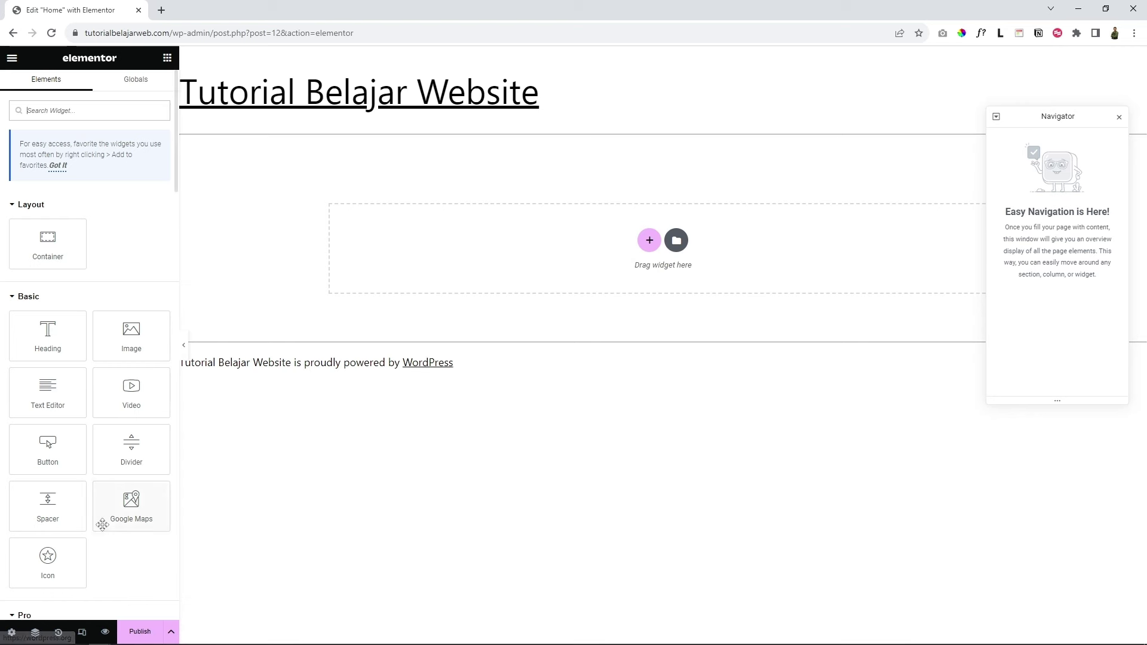
left_click(12, 633)
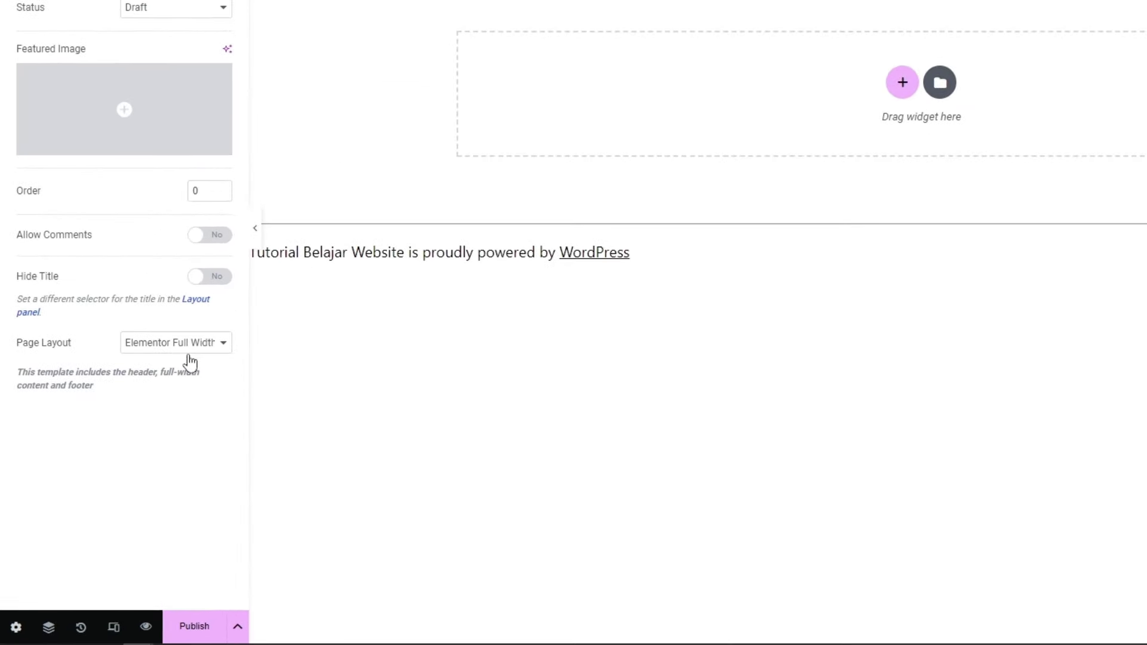
left_click(139, 432)
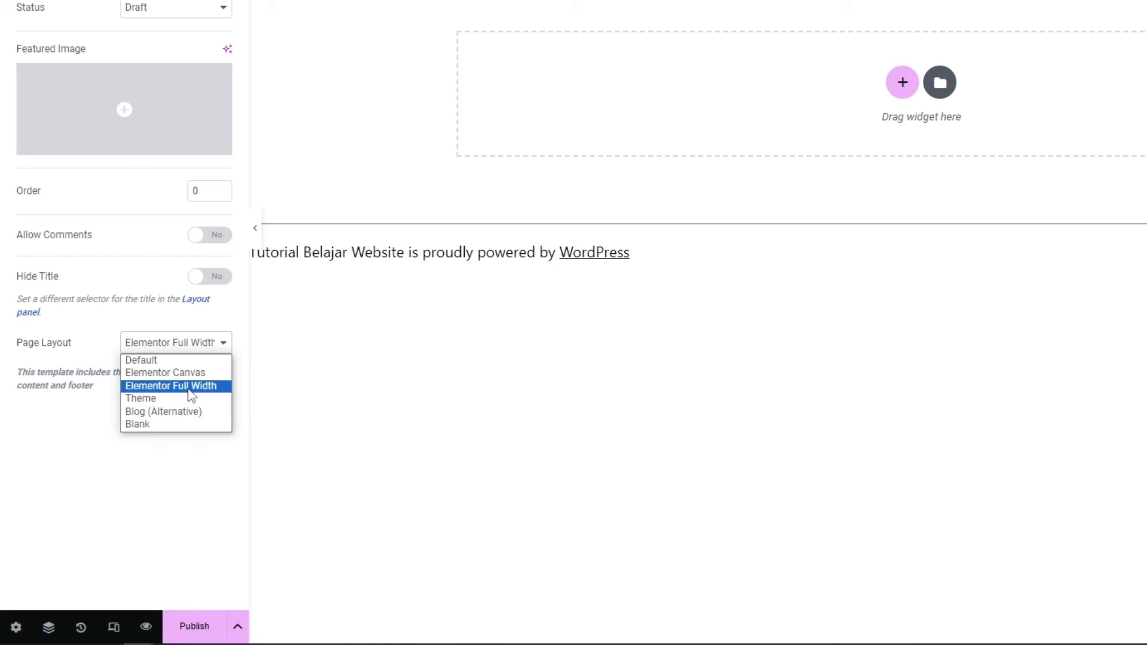
left_click(159, 373)
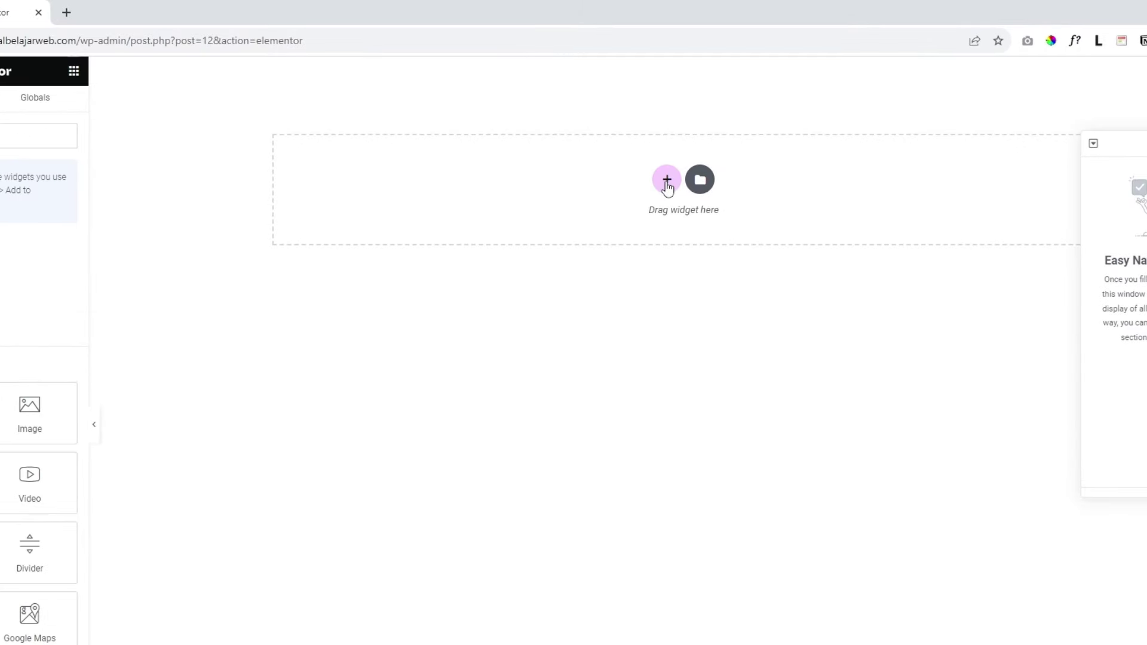
Step: Open the template library, filter its blocks by the Hero category and browse the designs
left_click(700, 180)
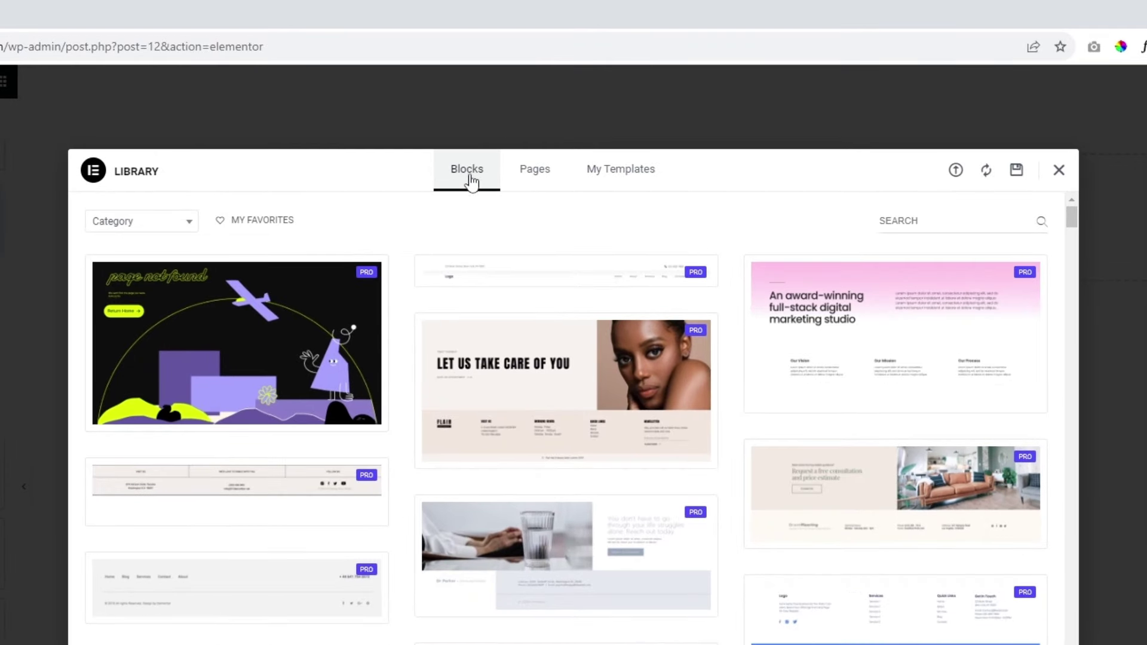
left_click(141, 226)
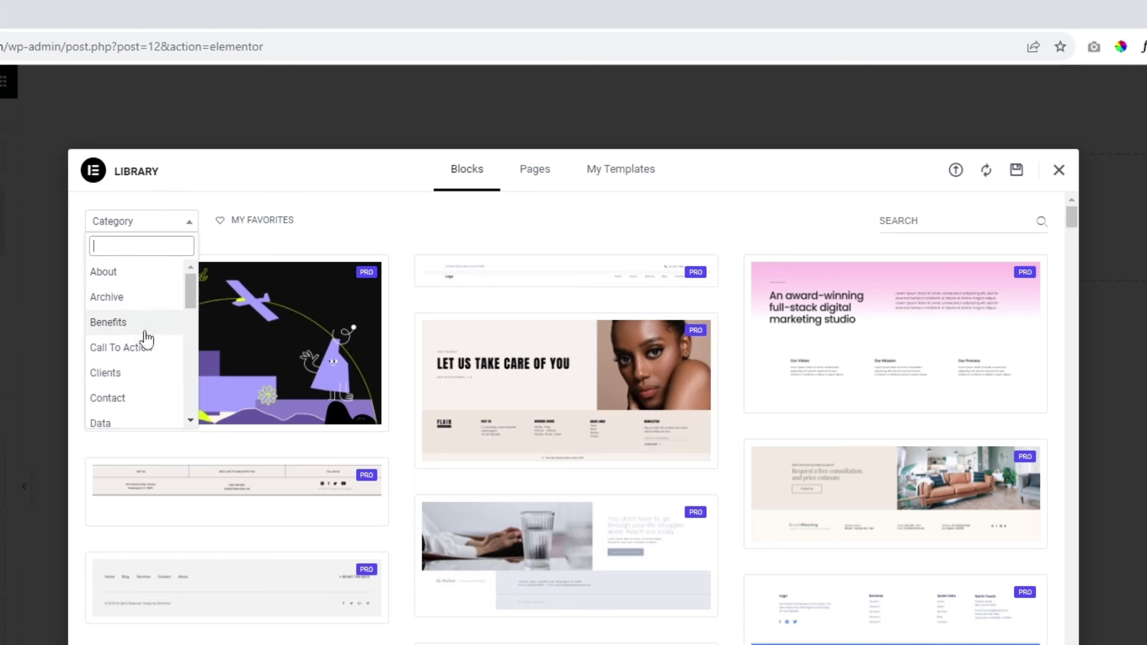
scroll(143, 333, "down", 3)
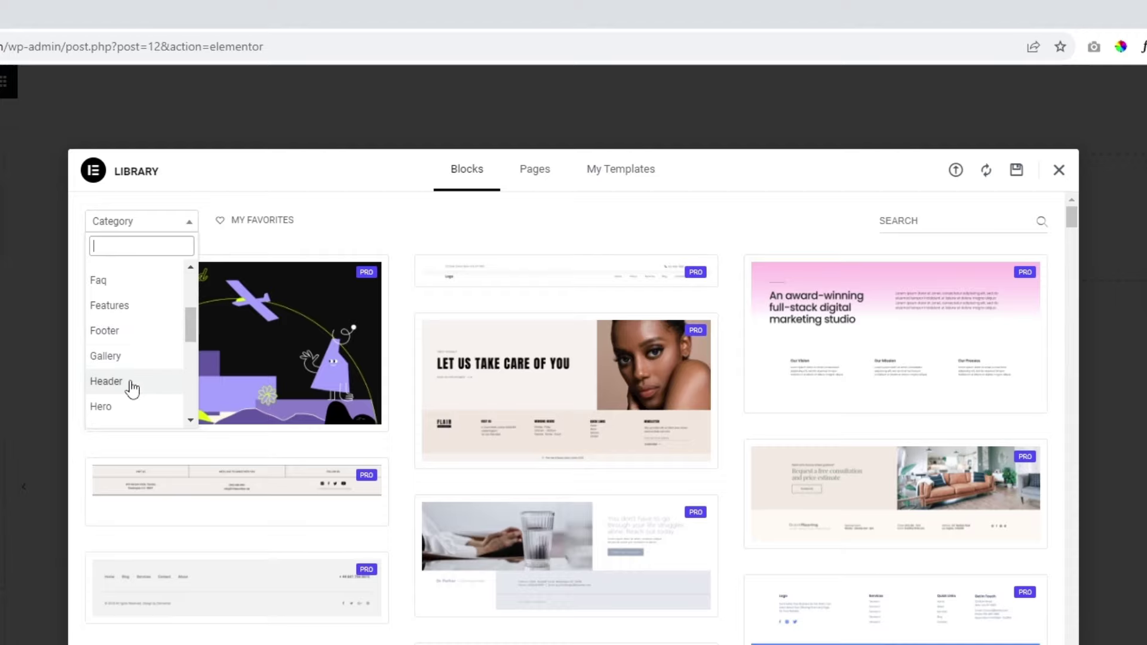
scroll(134, 394, "down", 1)
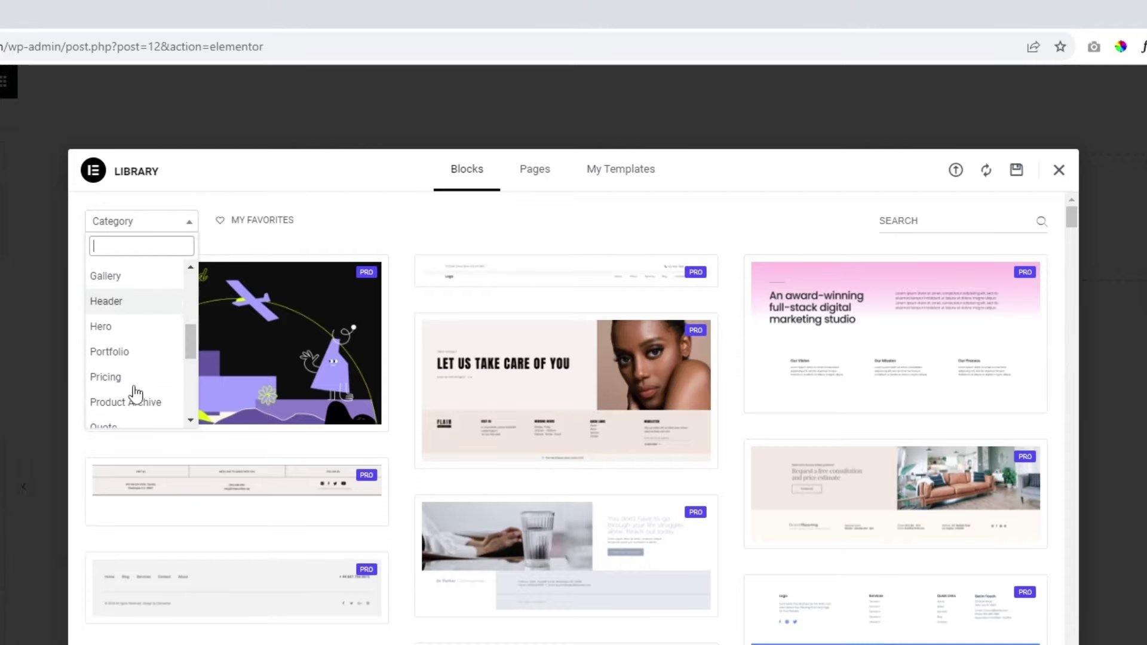
left_click(120, 325)
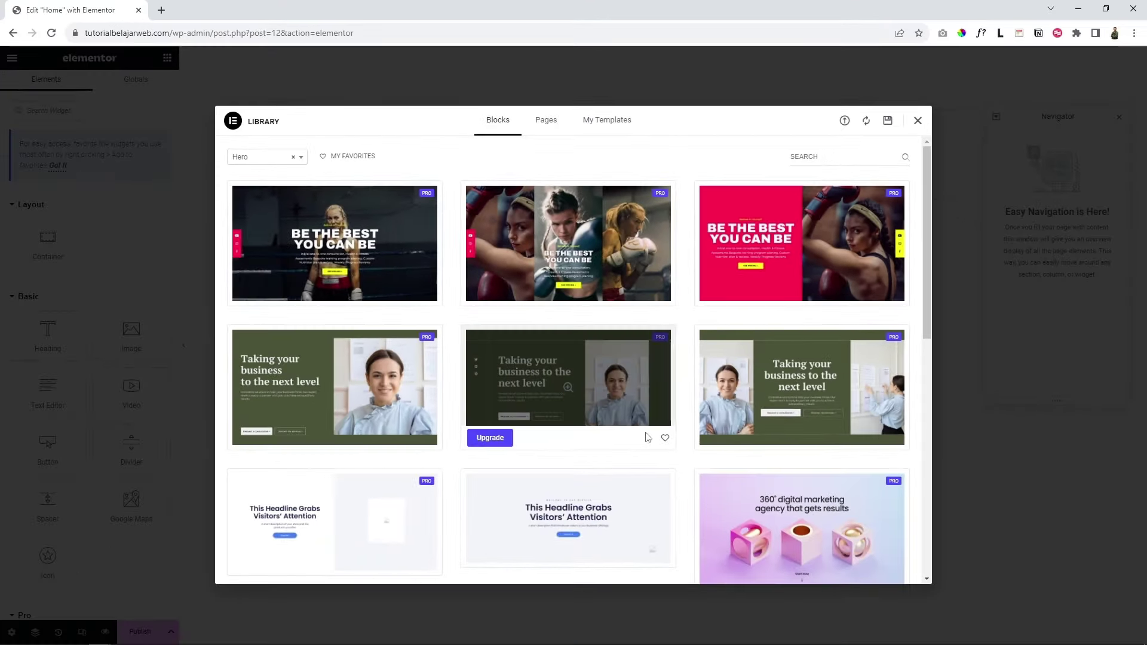
scroll(681, 460, "down", 2)
scroll(685, 435, "down", 2)
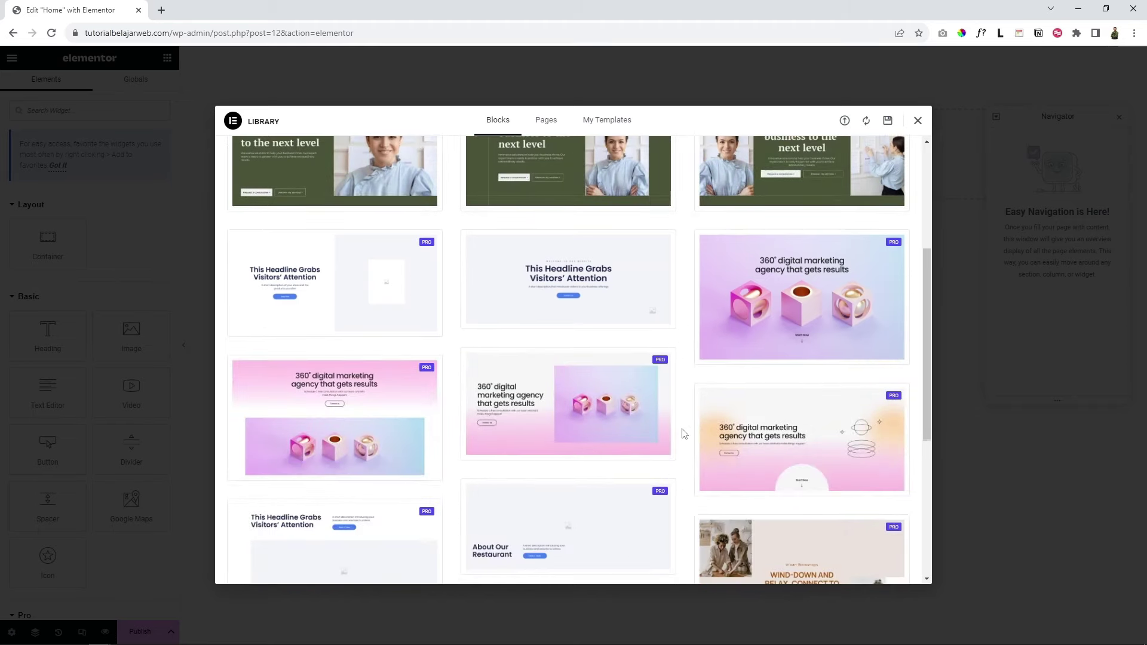
scroll(685, 422, "down", 2)
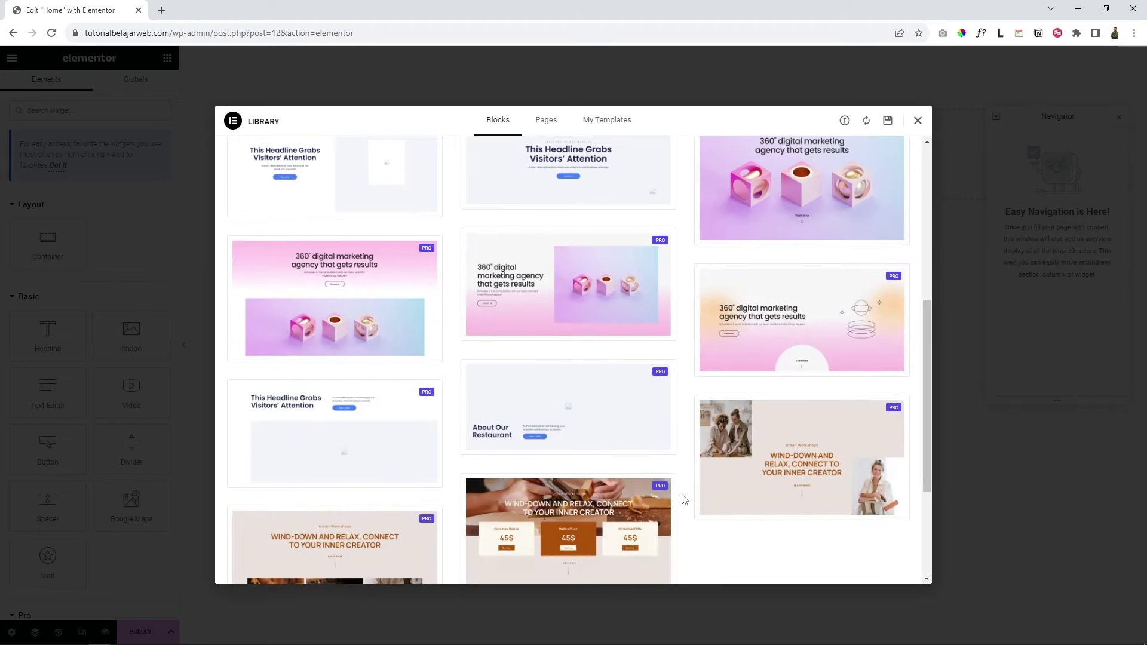
scroll(680, 500, "up", 6)
Step: Try the Portfolio block category and switch the library's category filter to Service Details
left_click(273, 159)
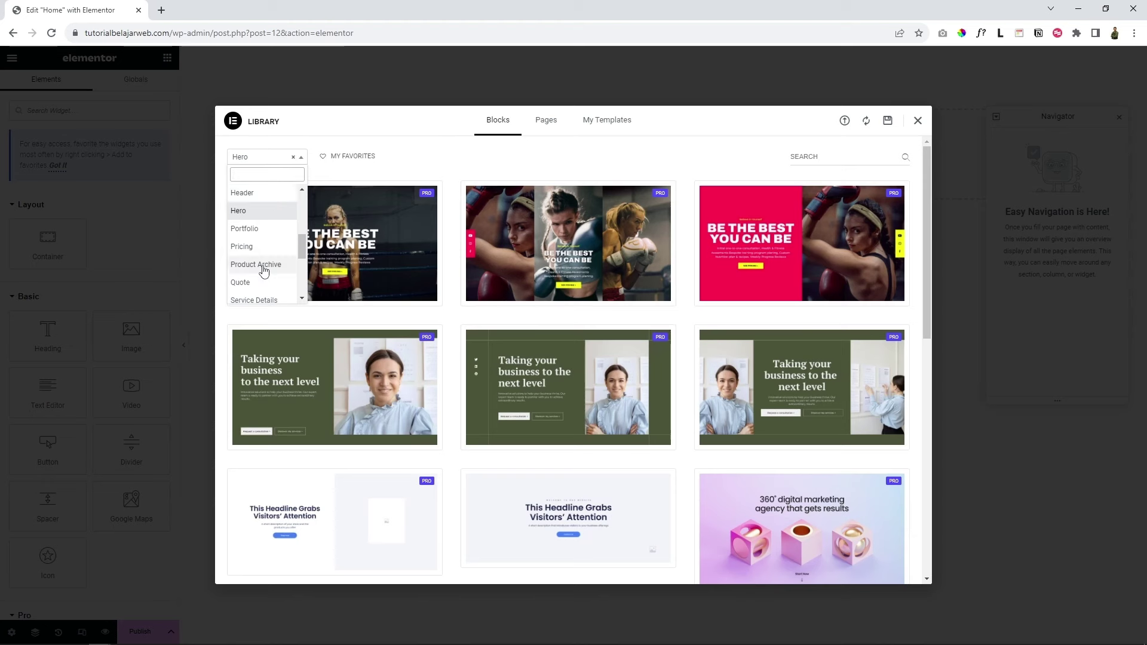
left_click(255, 230)
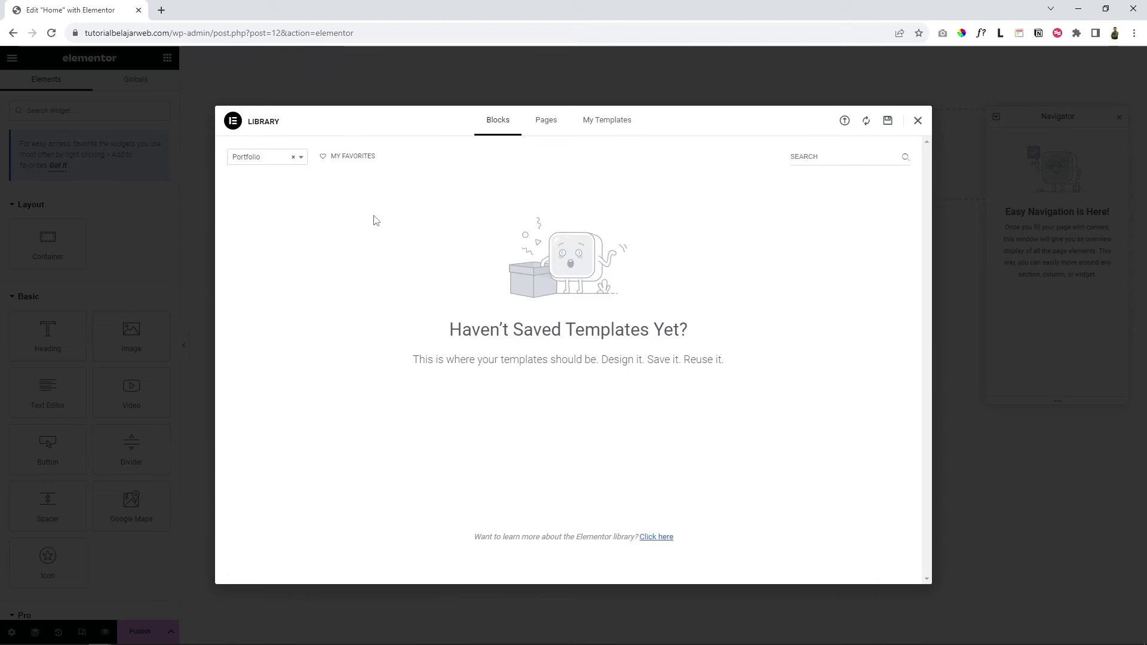
left_click(253, 165)
scroll(263, 263, "down", 1)
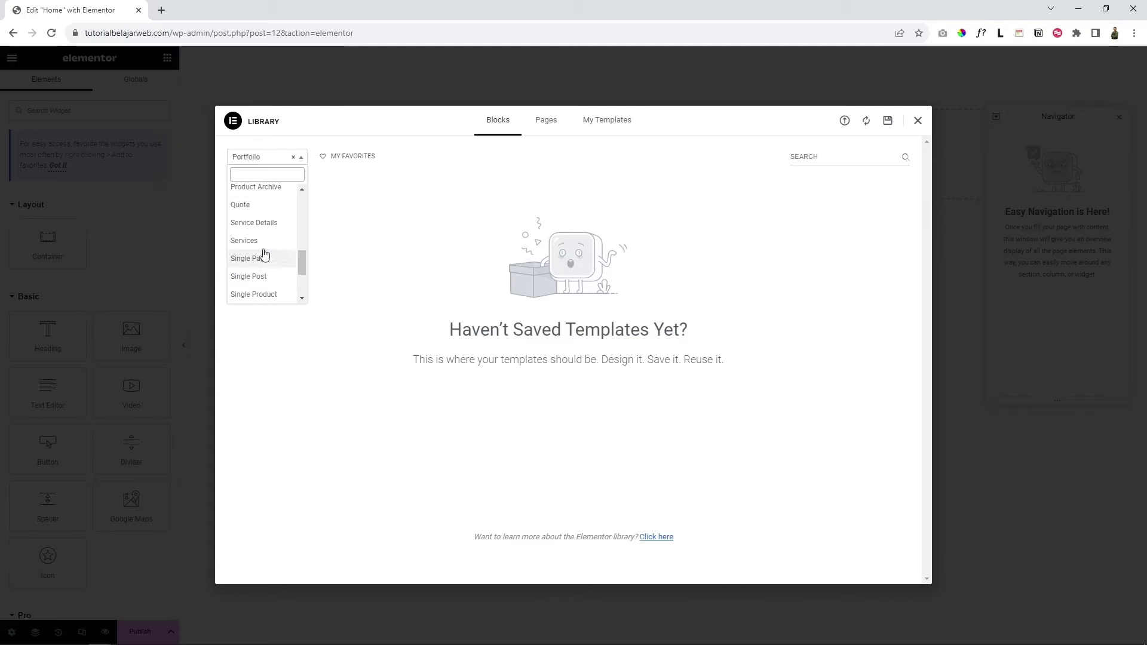
left_click(258, 223)
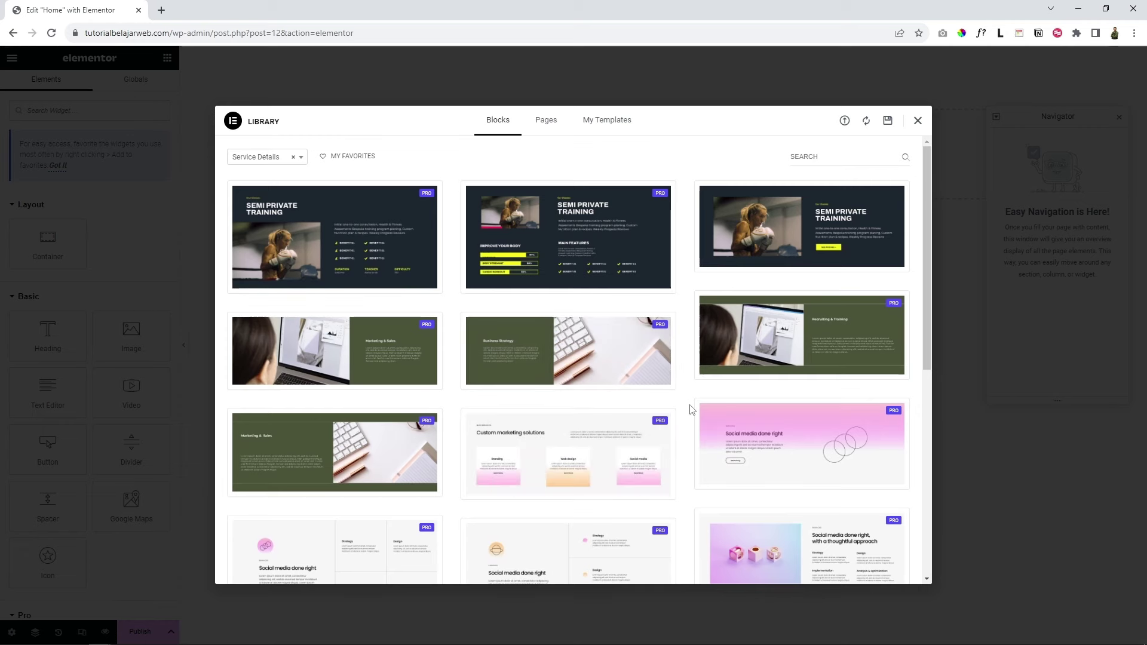
Step: Browse the Service Details designs and insert the free "Social media done right" block that has its text before the cube image
scroll(691, 410, "down", 3)
scroll(691, 410, "down", 3)
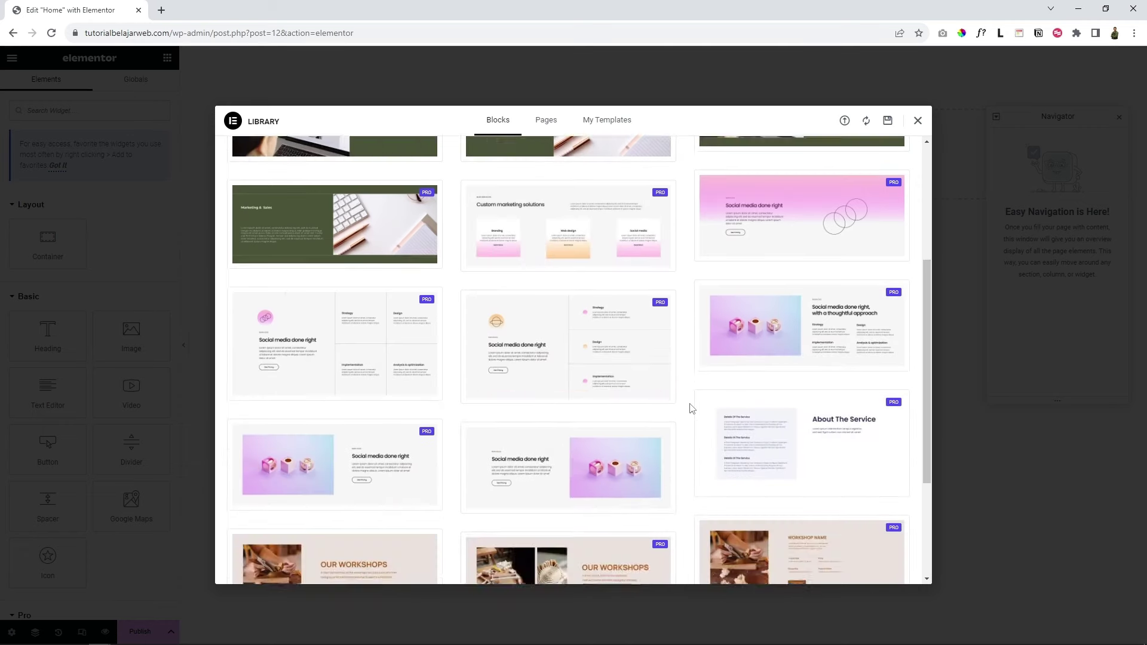
scroll(691, 410, "up", 4)
scroll(691, 410, "down", 5)
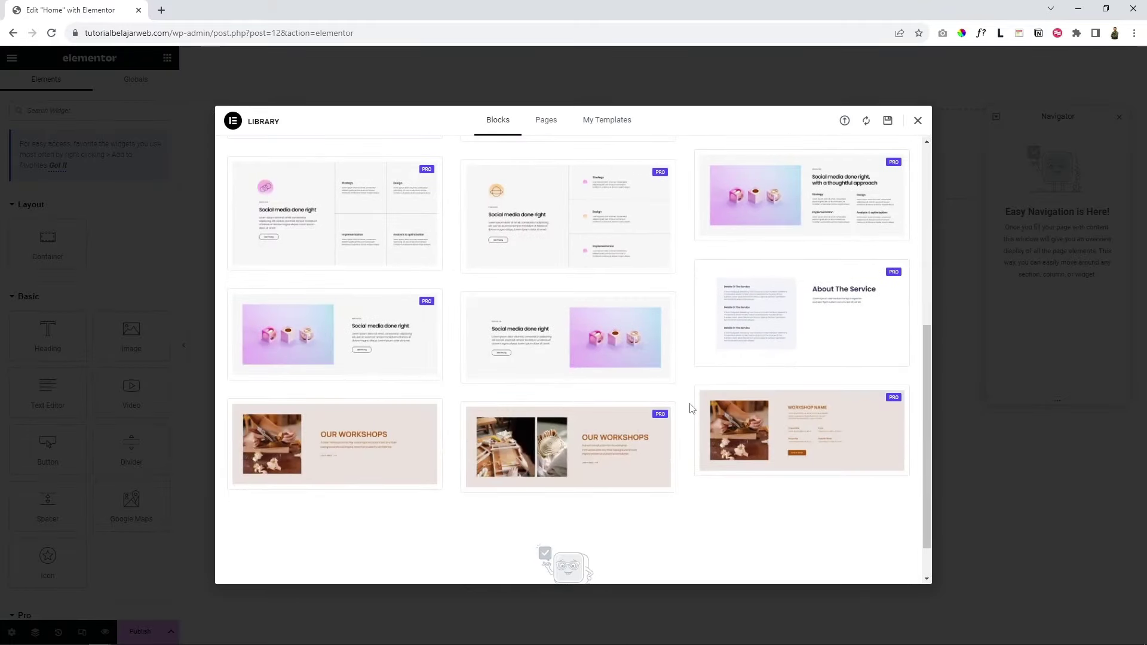
scroll(627, 335, "up", 3)
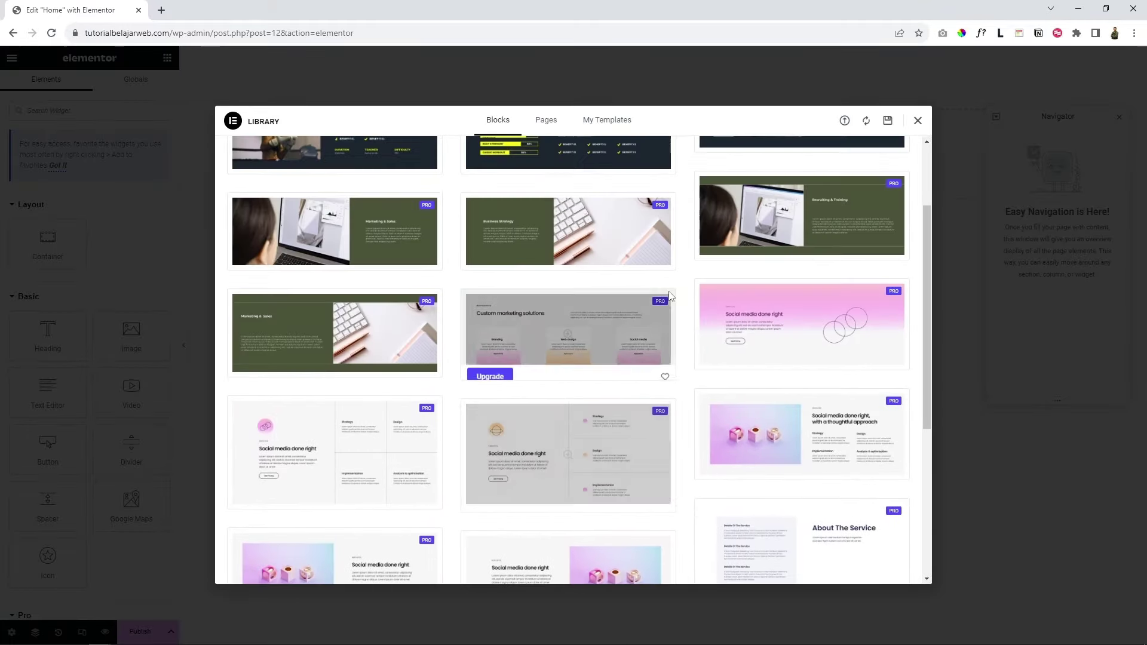
scroll(568, 365, "down", 3)
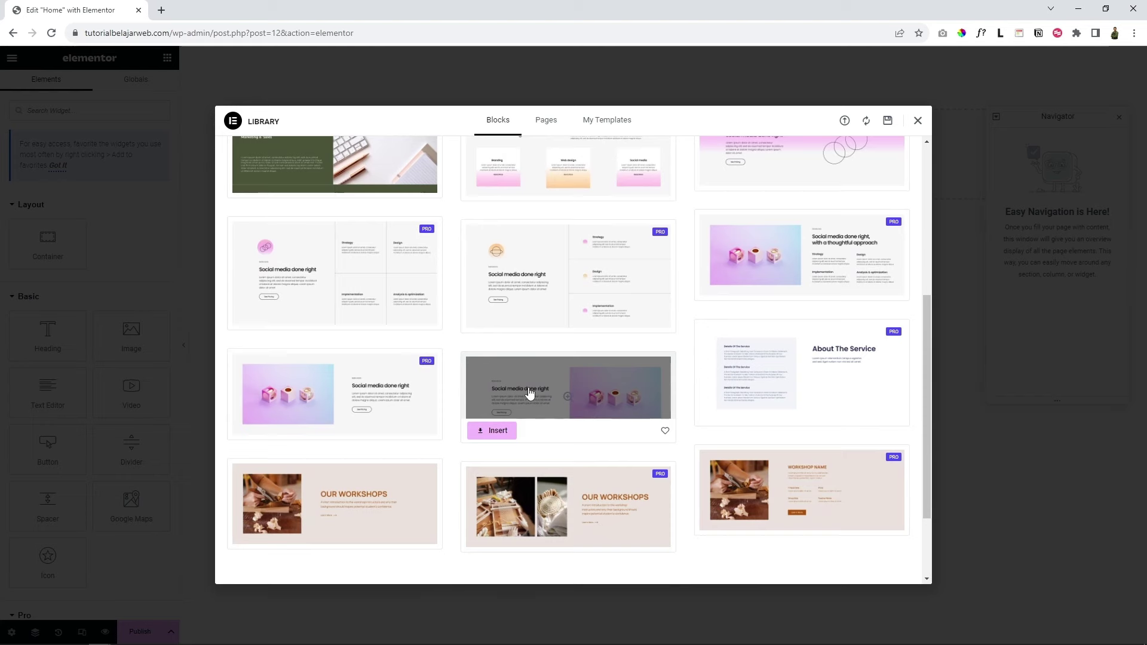
left_click(492, 432)
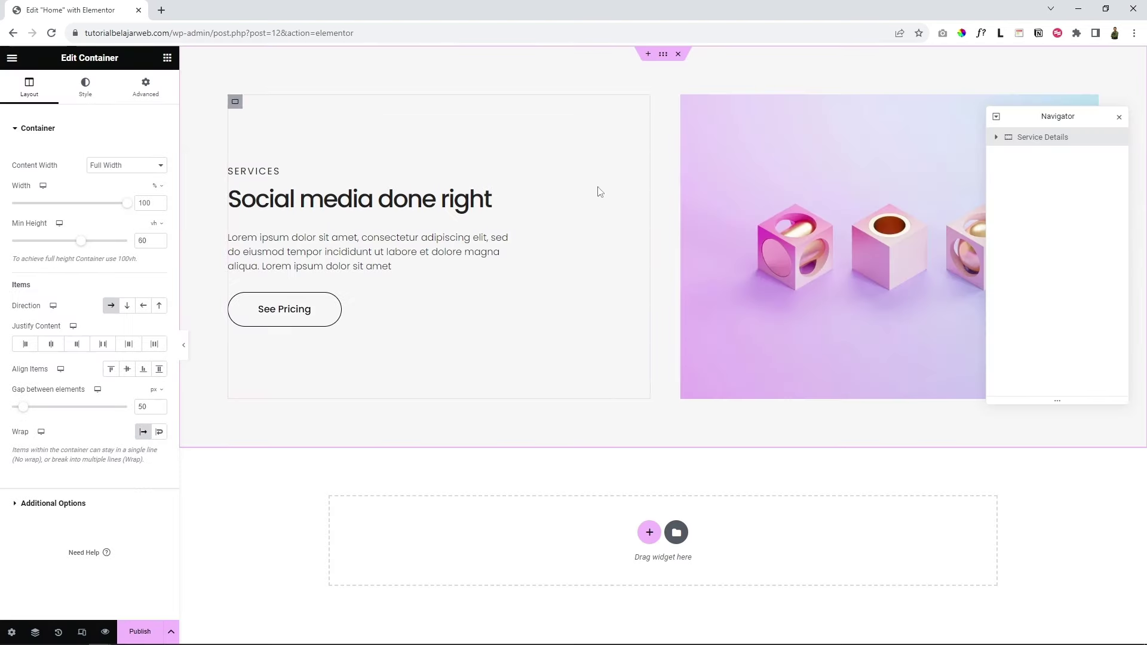
Step: Insert the free Hero block "This Headline Grabs Visitors' Attention" from the template library above the Service Details section and review the page
left_click(647, 57)
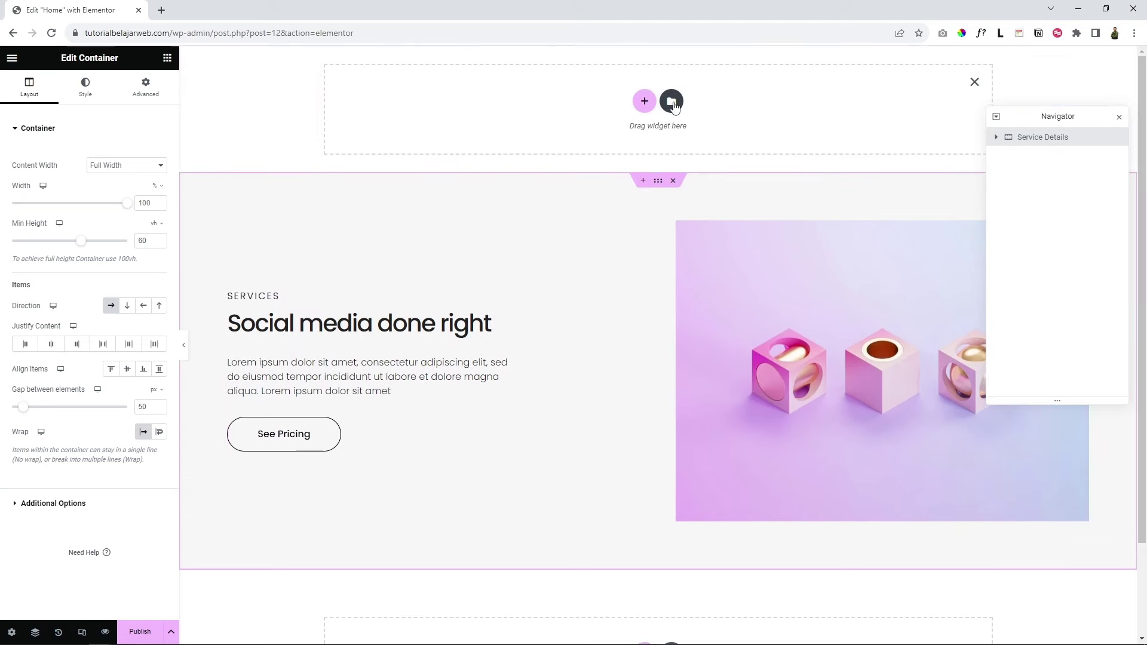
left_click(671, 102)
left_click(266, 157)
scroll(279, 230, "down", 4)
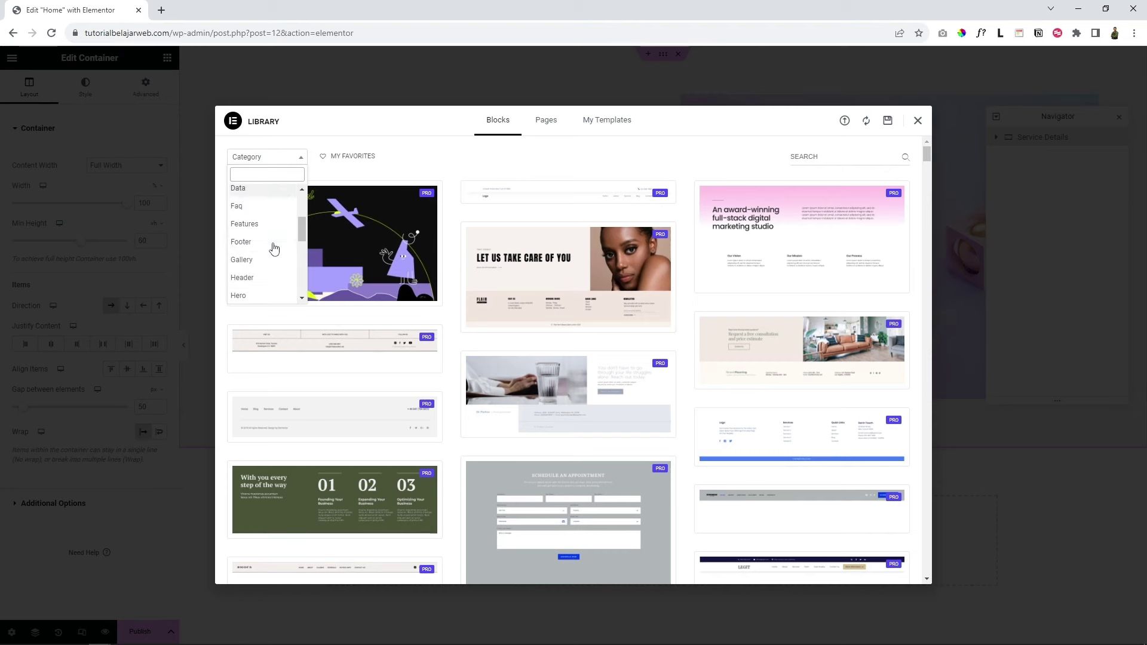
left_click(239, 229)
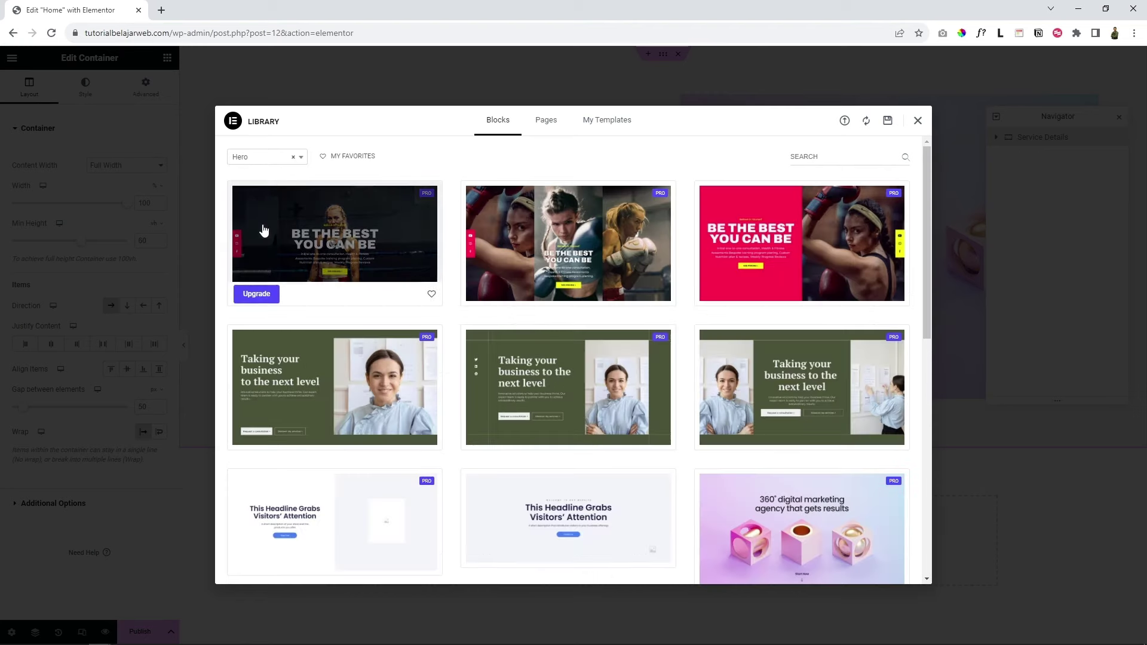
scroll(448, 349, "down", 3)
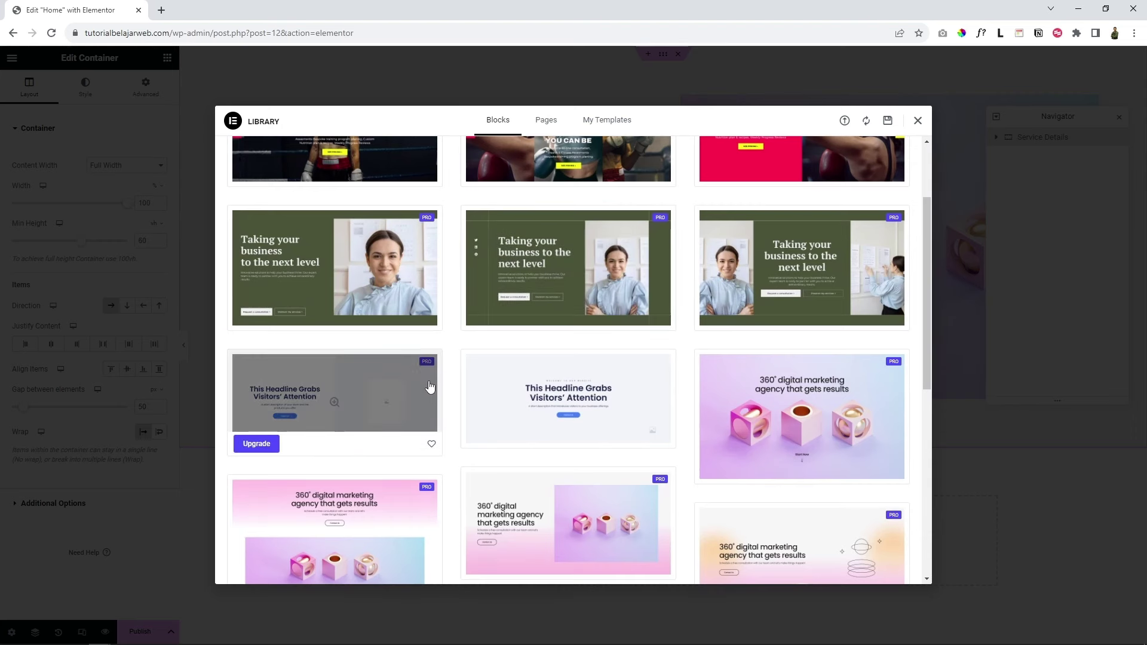
scroll(460, 395, "down", 2)
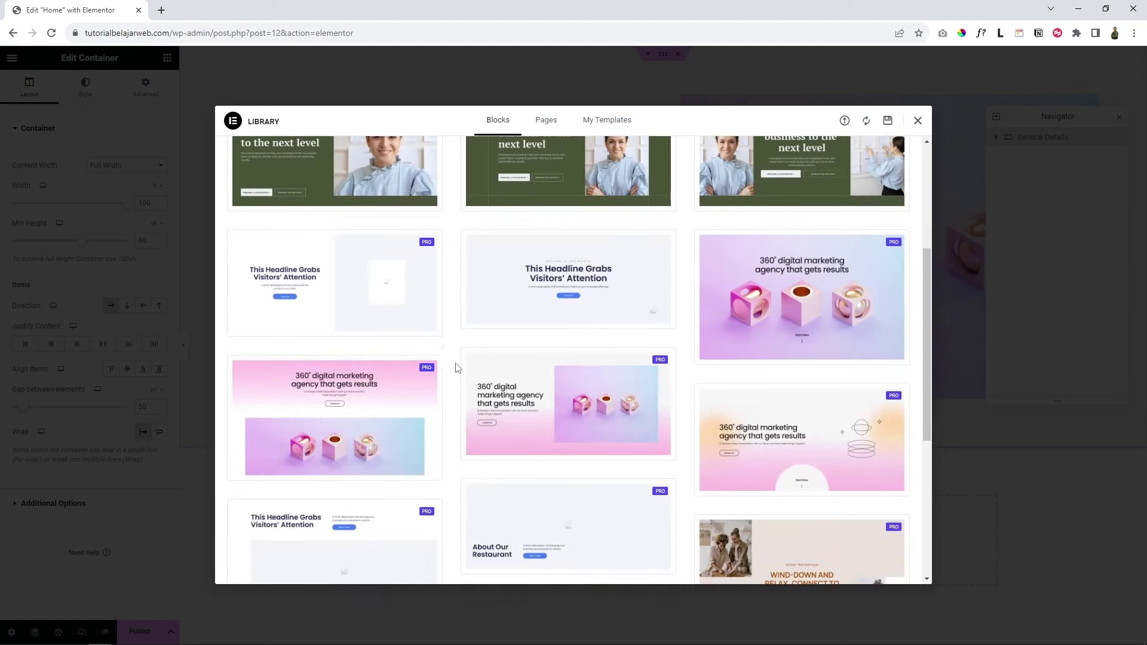
scroll(452, 360, "down", 3)
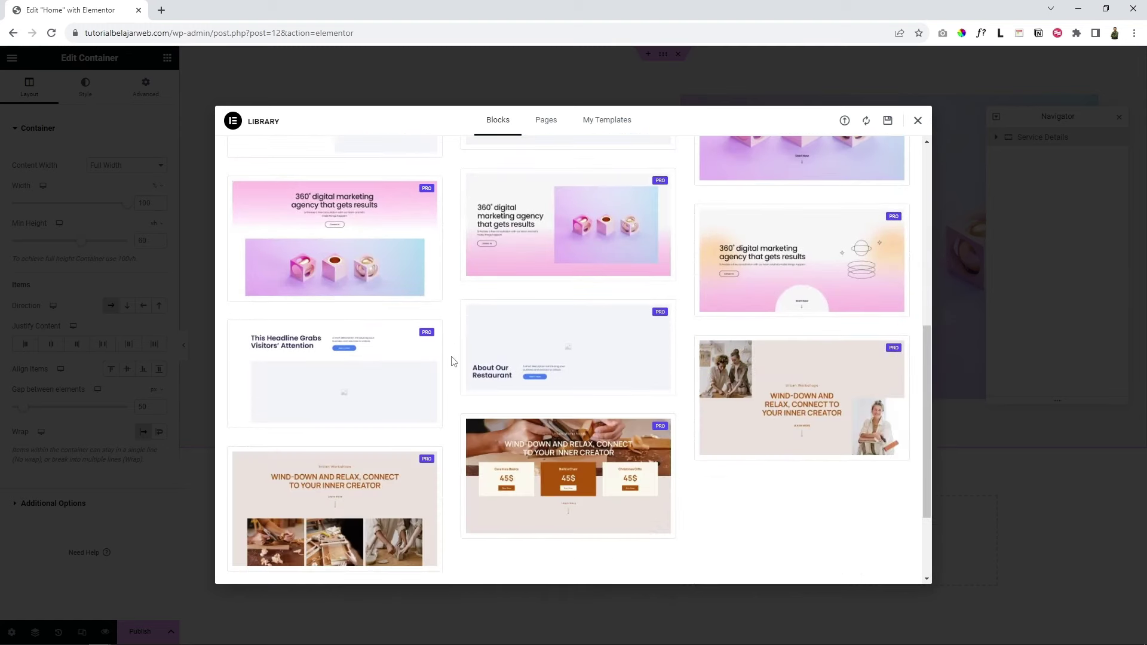
scroll(452, 360, "up", 3)
mouse_move(544, 291)
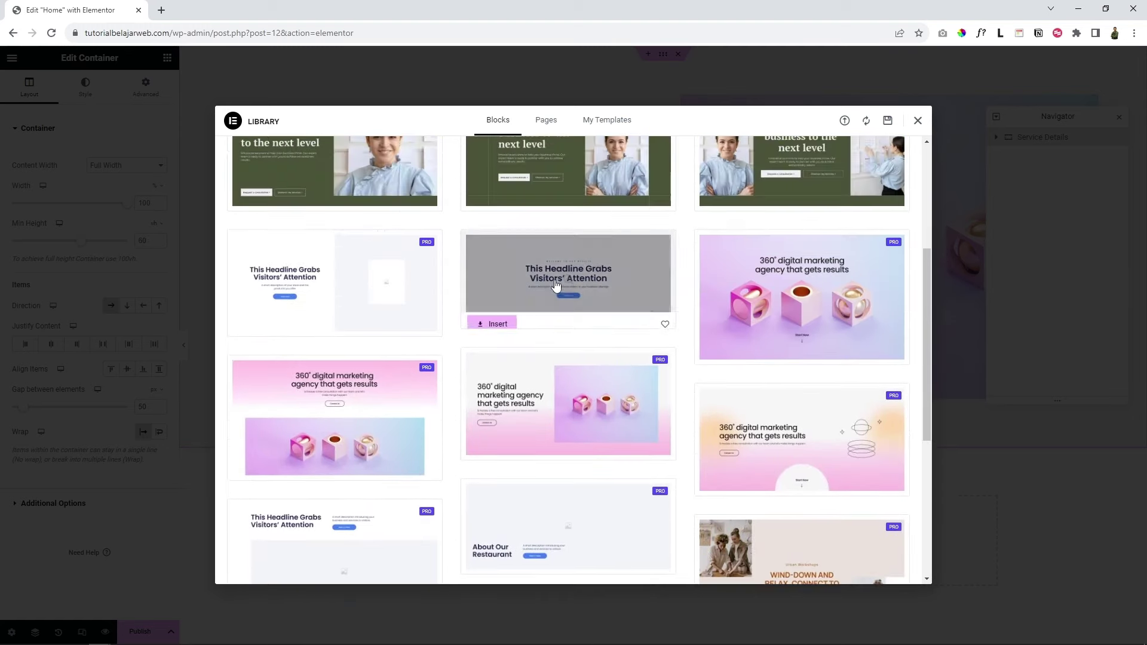
left_click(492, 317)
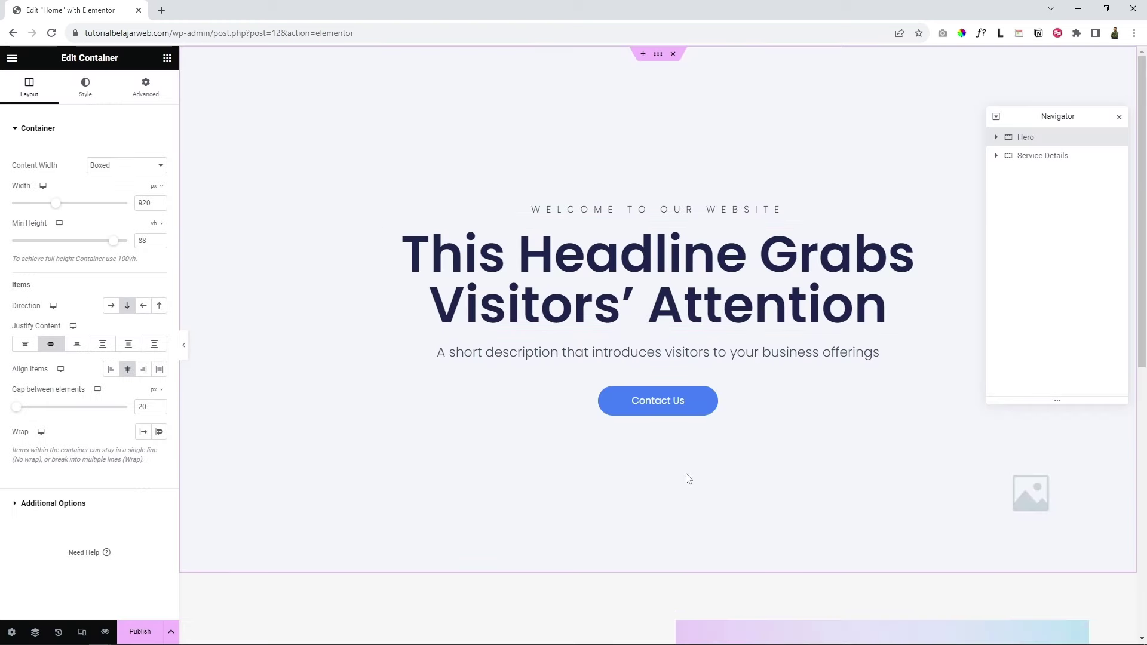
scroll(681, 460, "down", 5)
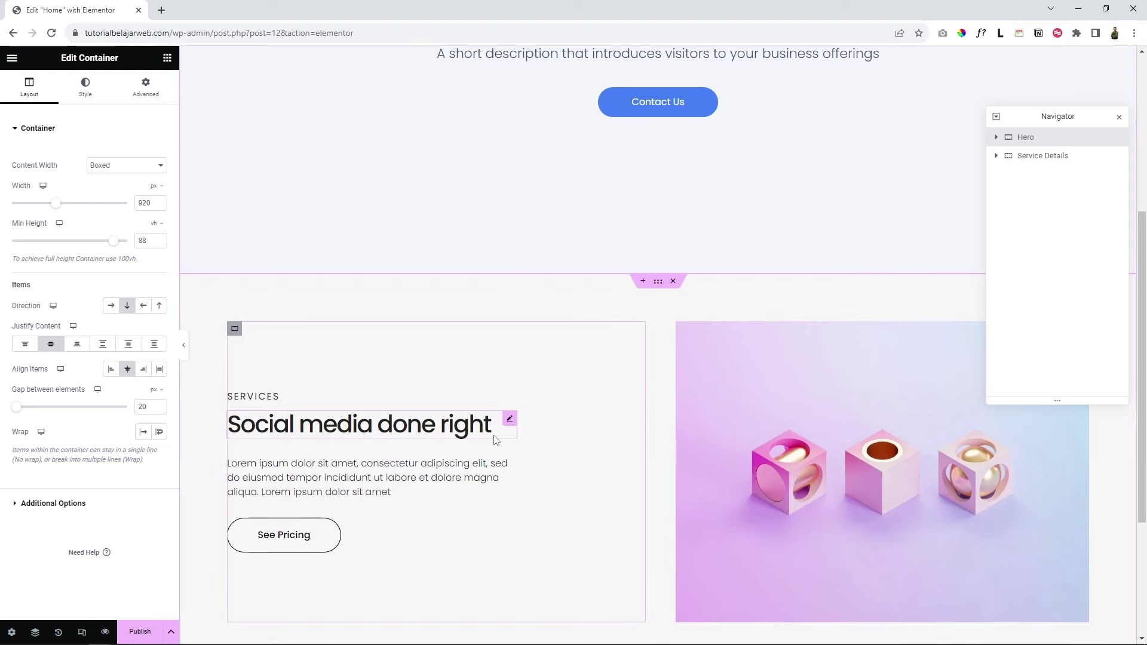
scroll(496, 440, "up", 5)
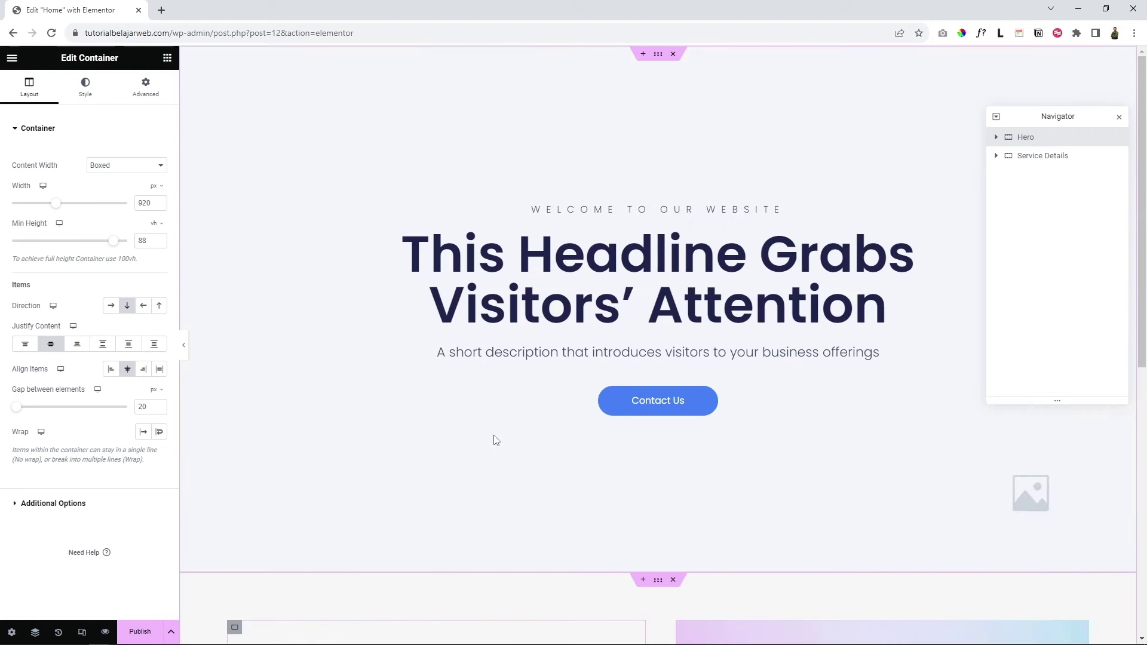
Step: Open the template library above the Hero section and compare its Pages and Blocks collections
left_click(643, 55)
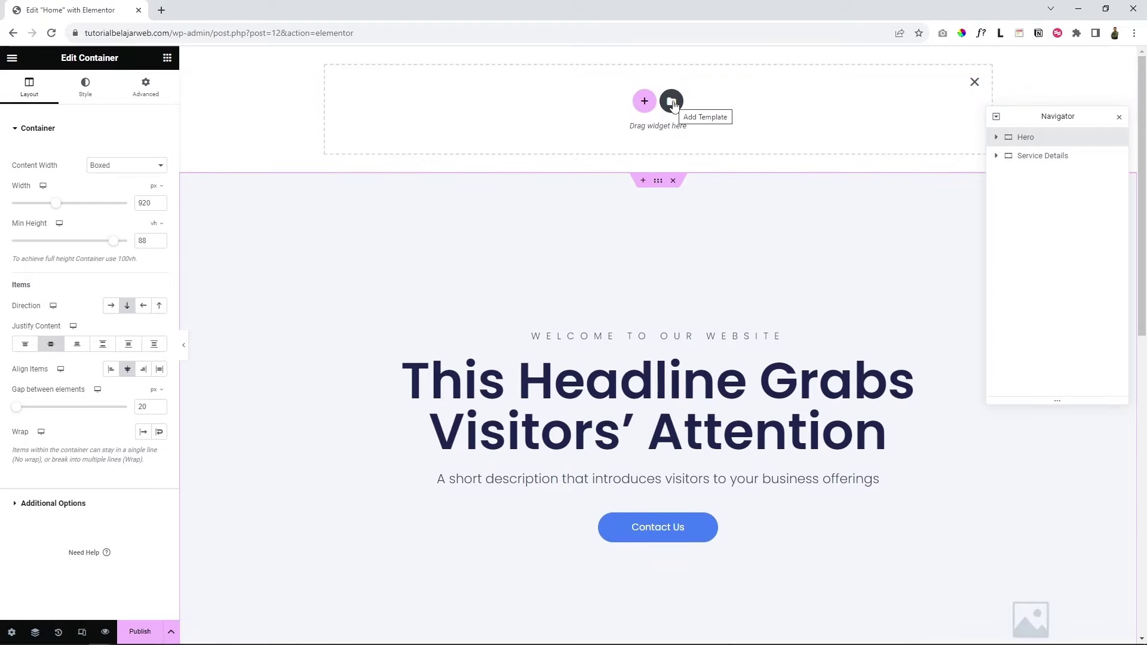
left_click(671, 102)
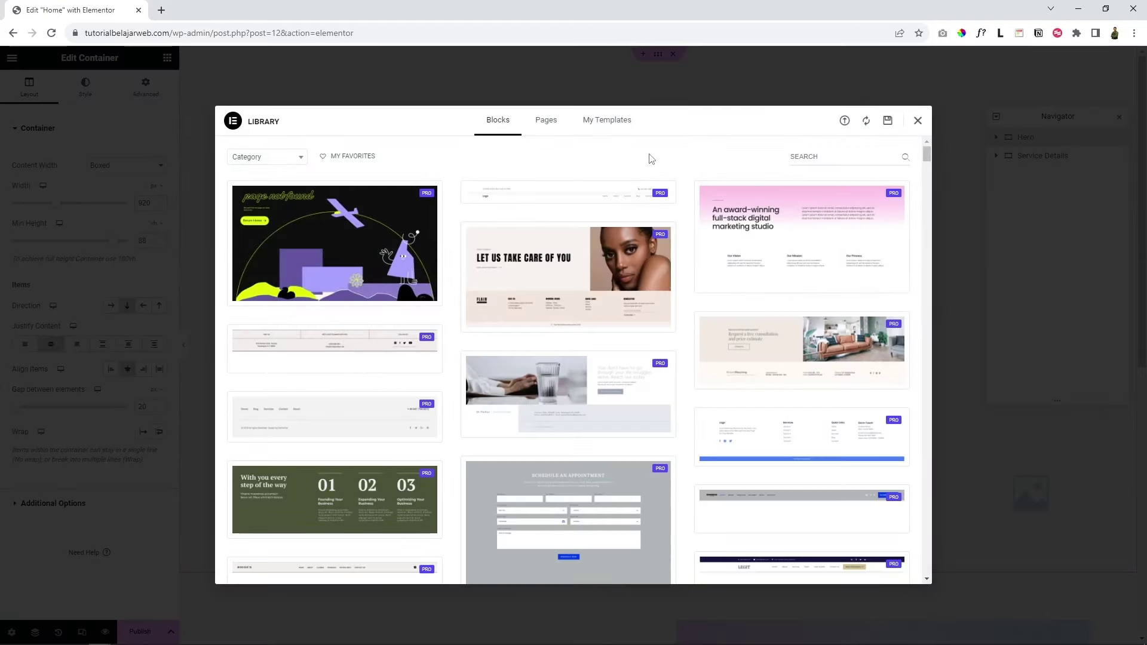
left_click(545, 120)
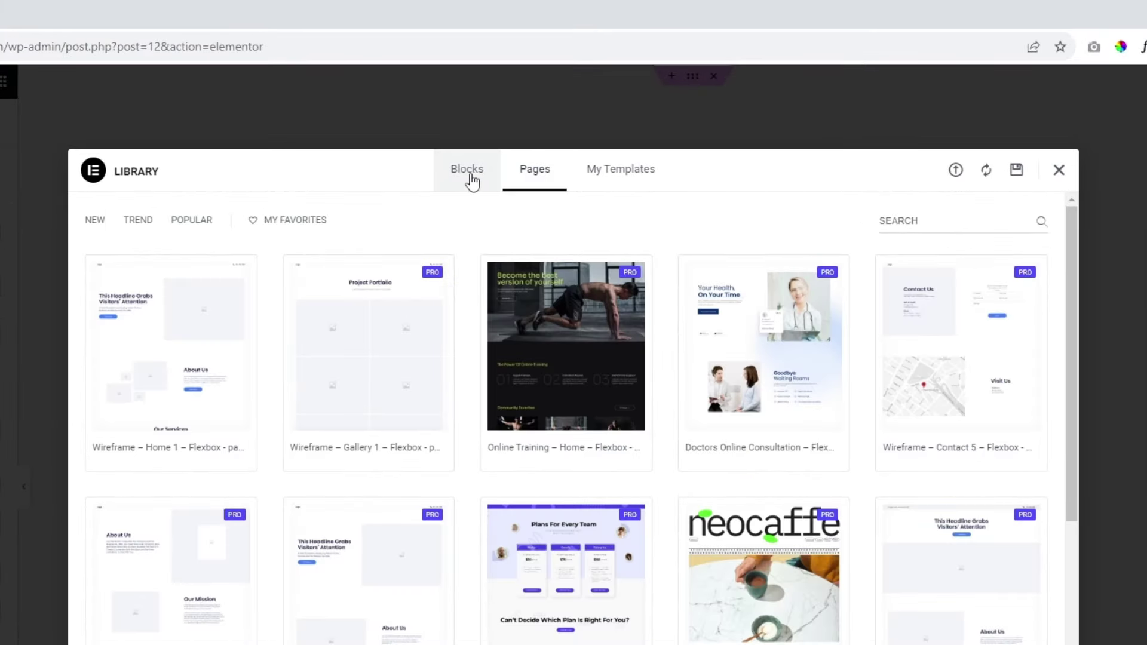
left_click(472, 179)
left_click(530, 179)
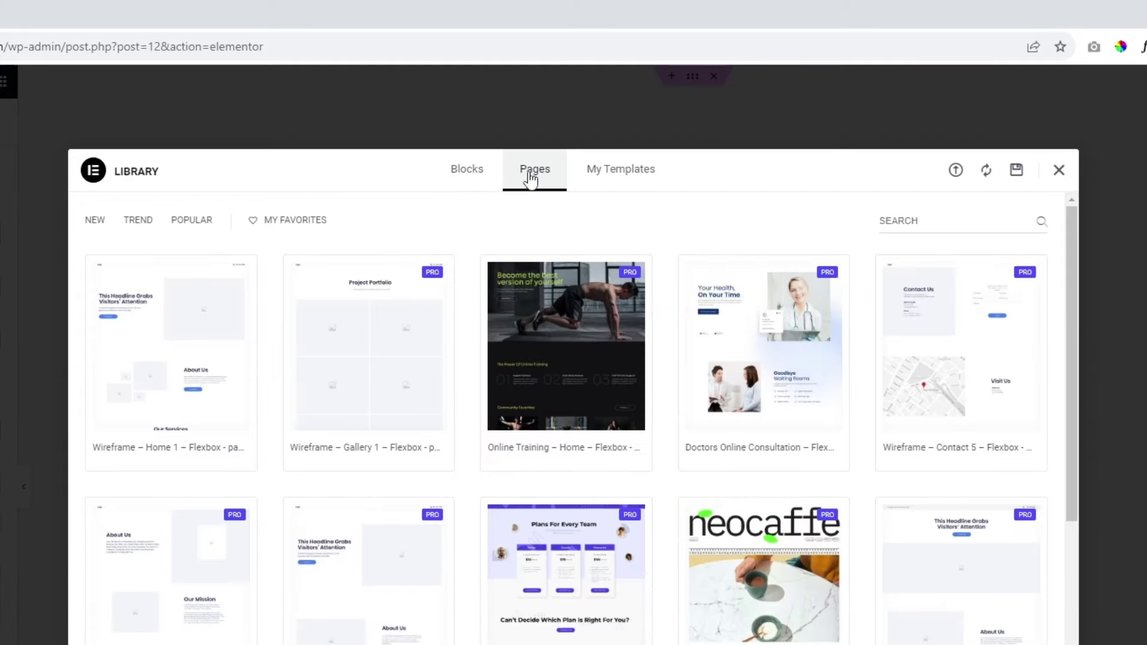
left_click(470, 174)
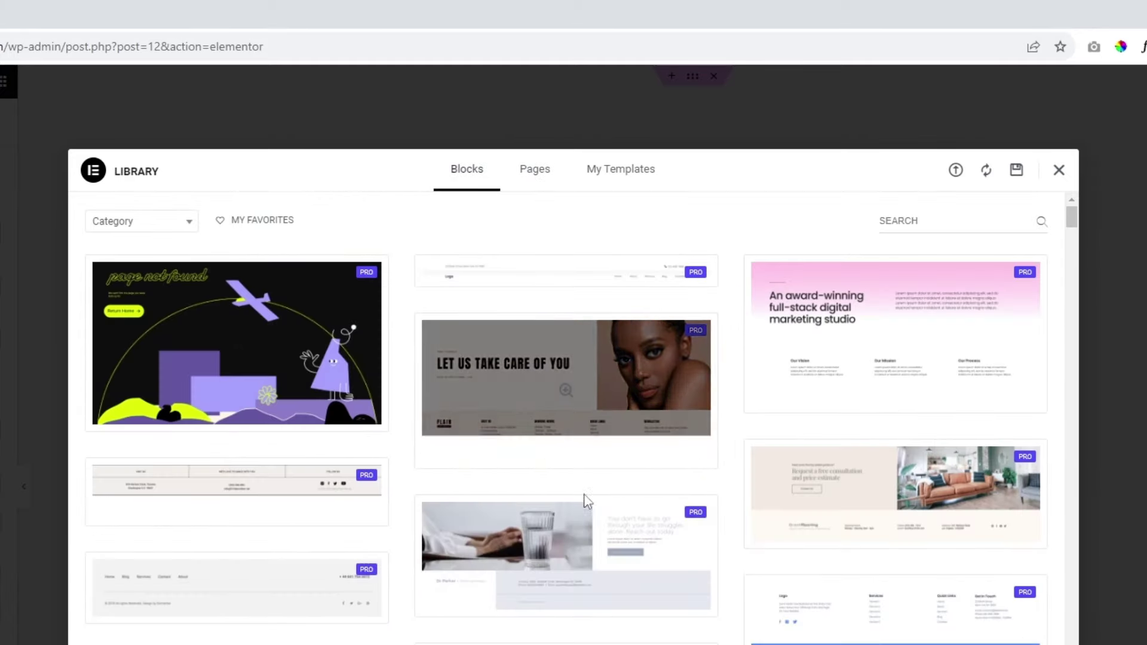
Step: View the library's blocks filtered by the About, Archive and Call To Action categories
left_click(146, 222)
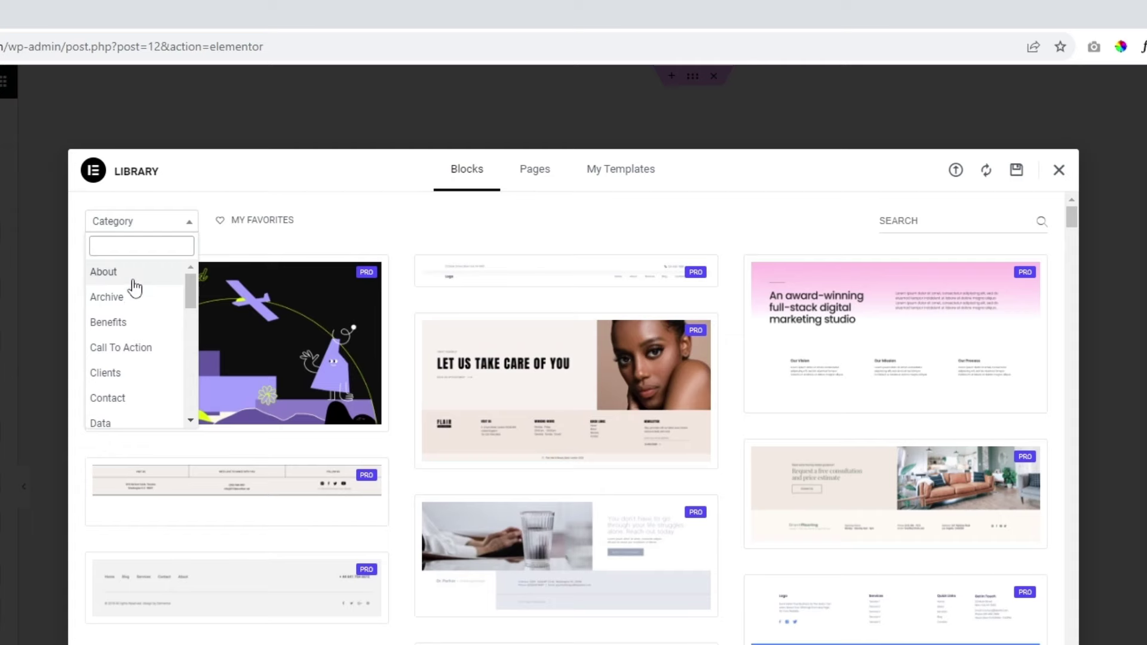
left_click(128, 274)
left_click(130, 233)
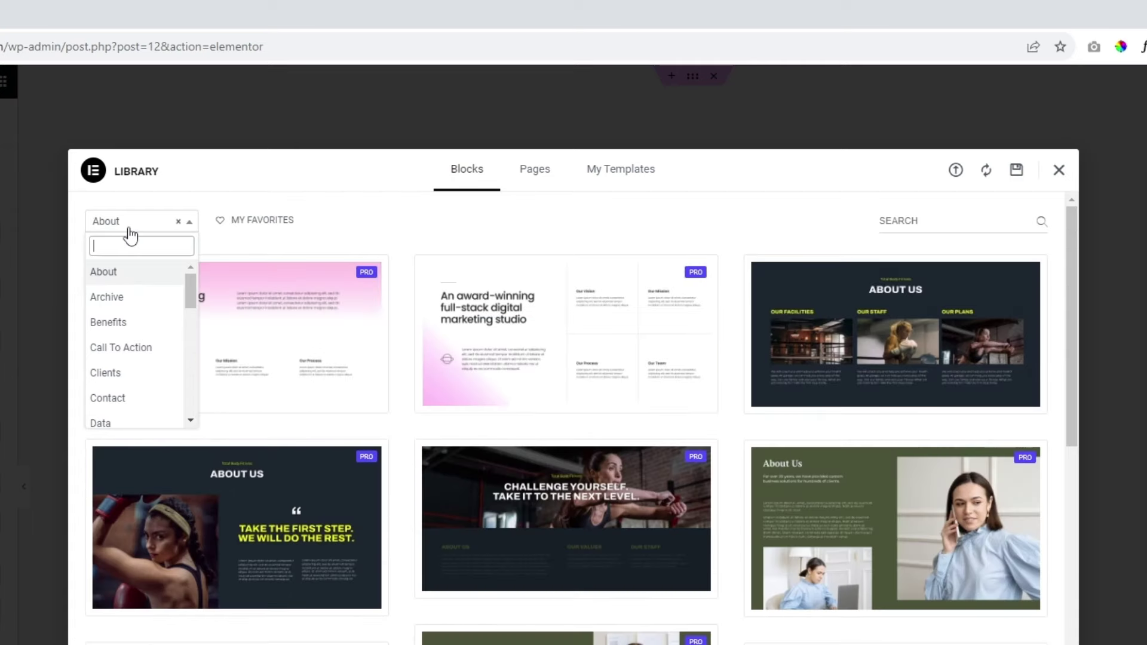
left_click(132, 301)
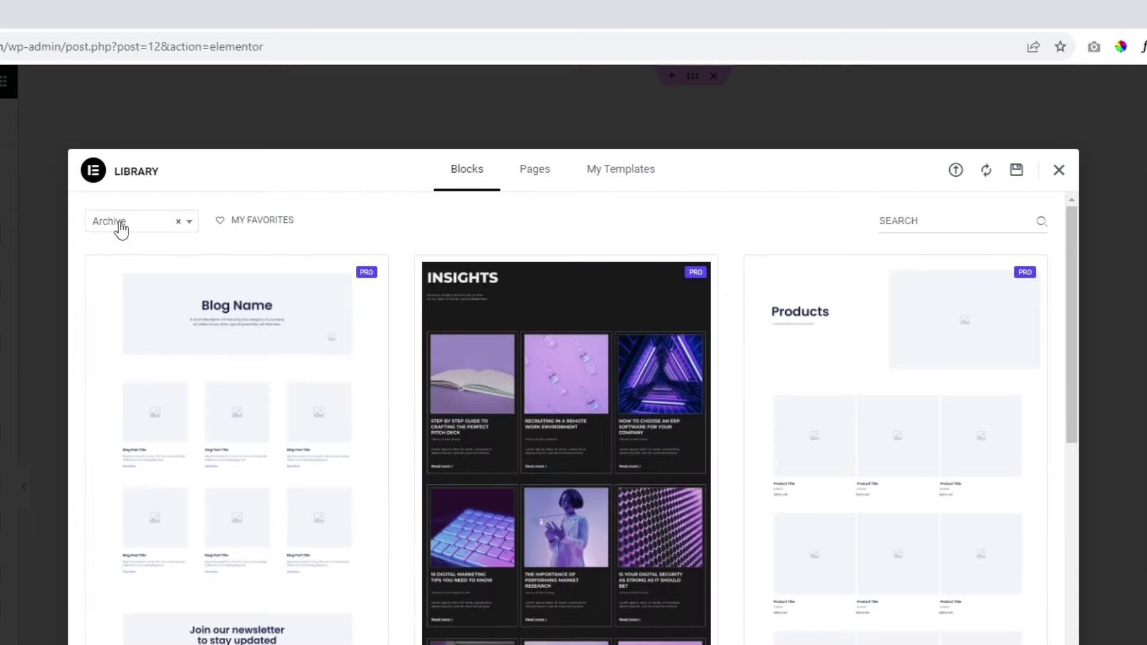
left_click(118, 225)
left_click(119, 348)
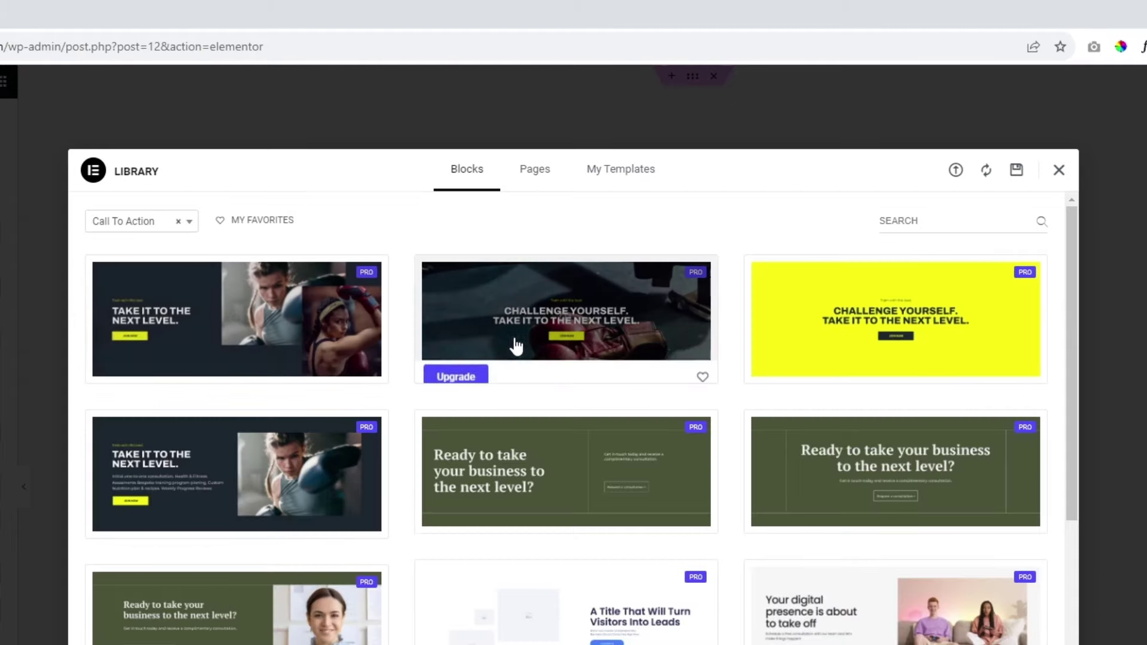
Step: Browse the full-page templates in the library's Pages collection
left_click(526, 172)
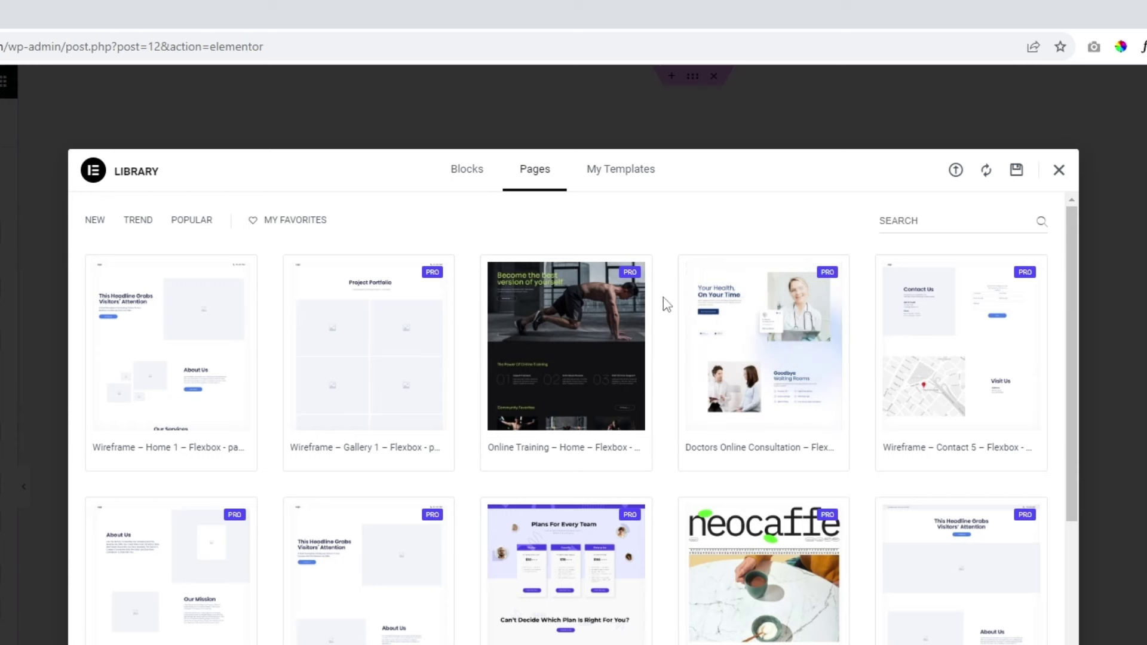
scroll(673, 510, "down", 4)
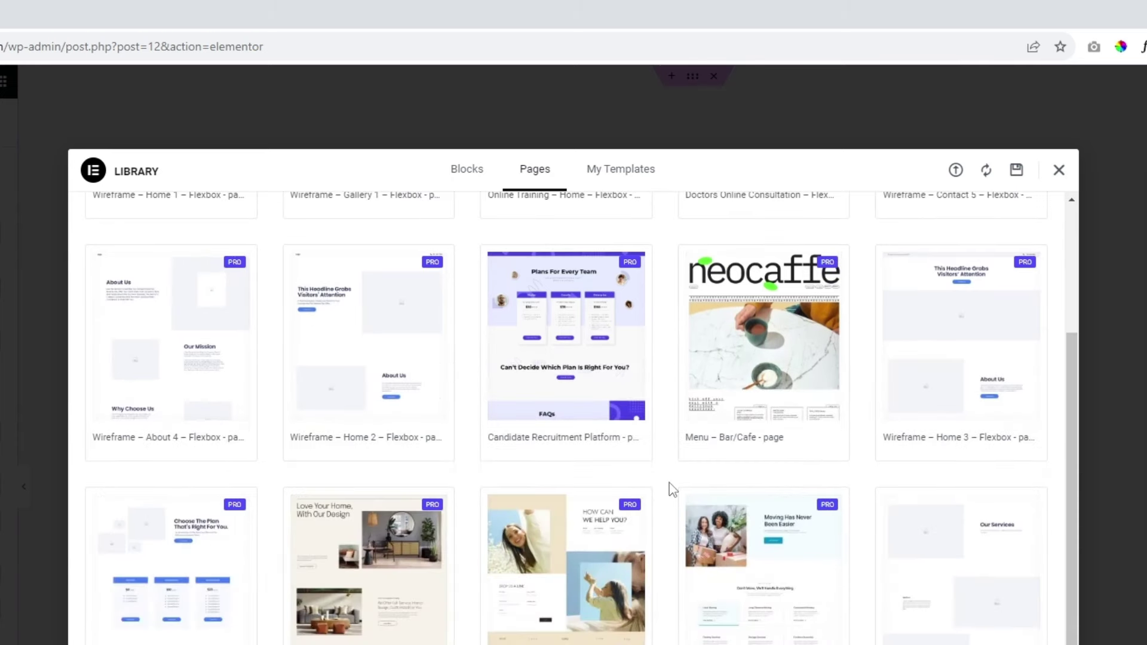
scroll(672, 448, "up", 4)
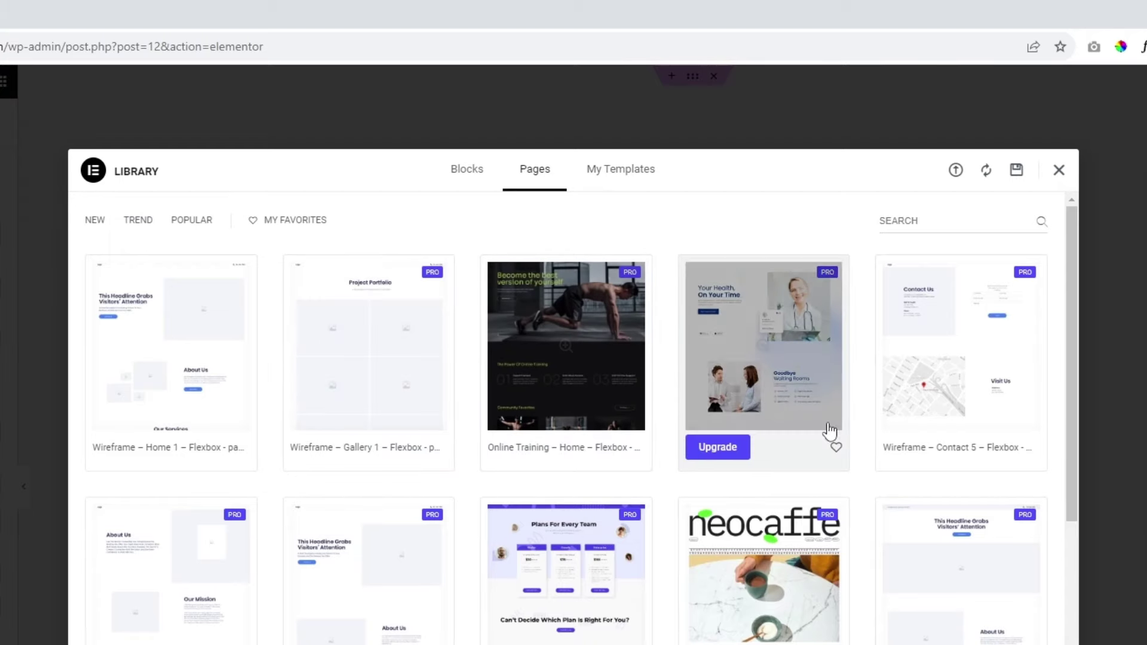
scroll(678, 606, "down", 6)
scroll(579, 442, "up", 6)
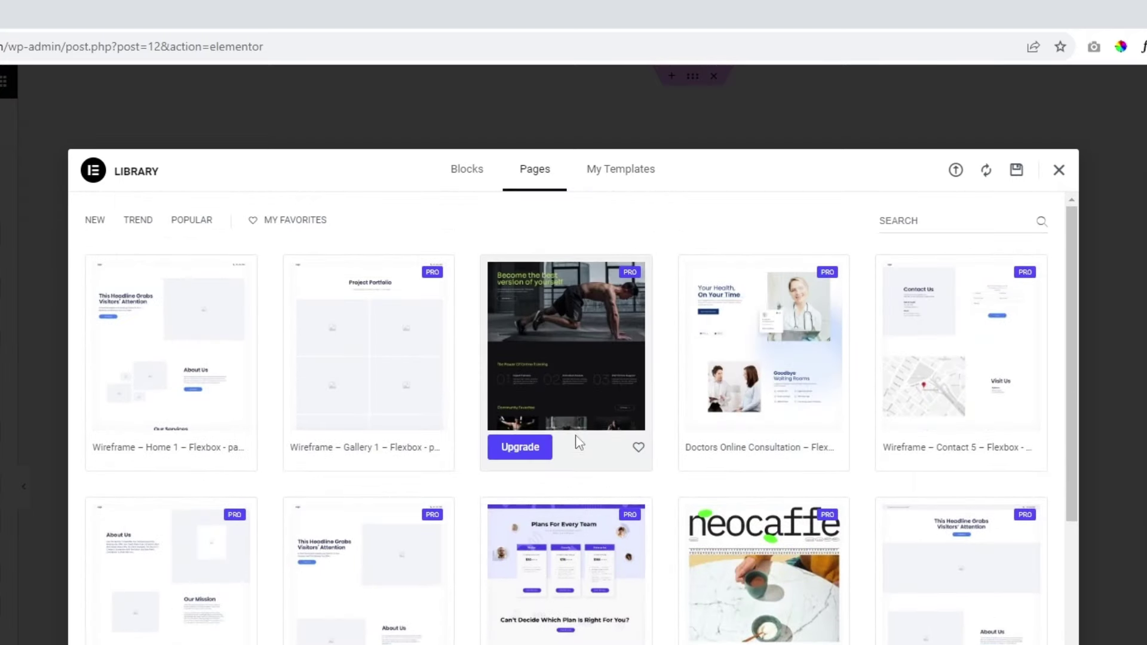
Step: Preview the Online Training – Home page template and look through its sections
left_click(571, 341)
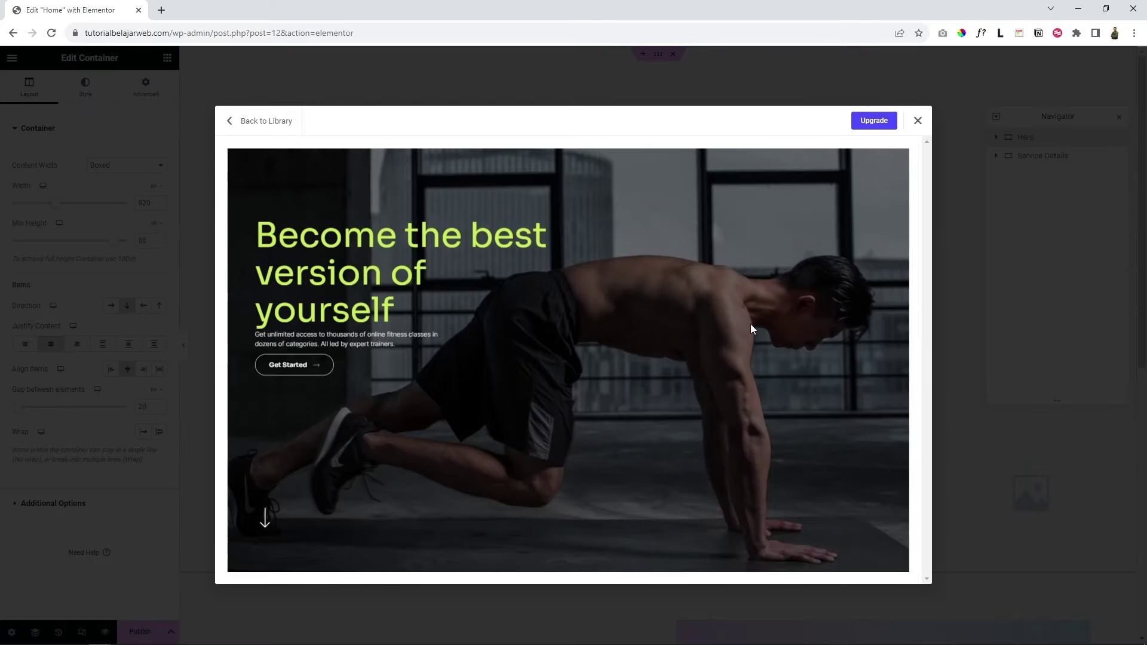
scroll(749, 326, "down", 3)
scroll(363, 202, "up", 3)
scroll(664, 388, "down", 5)
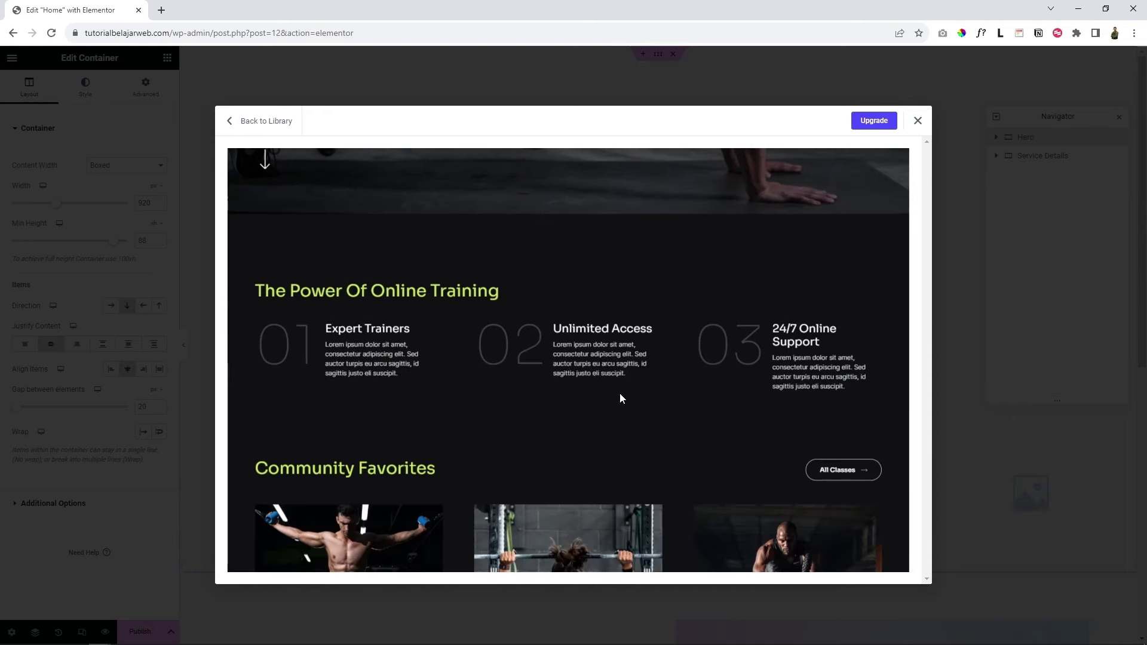
scroll(620, 399, "down", 3)
scroll(776, 412, "down", 4)
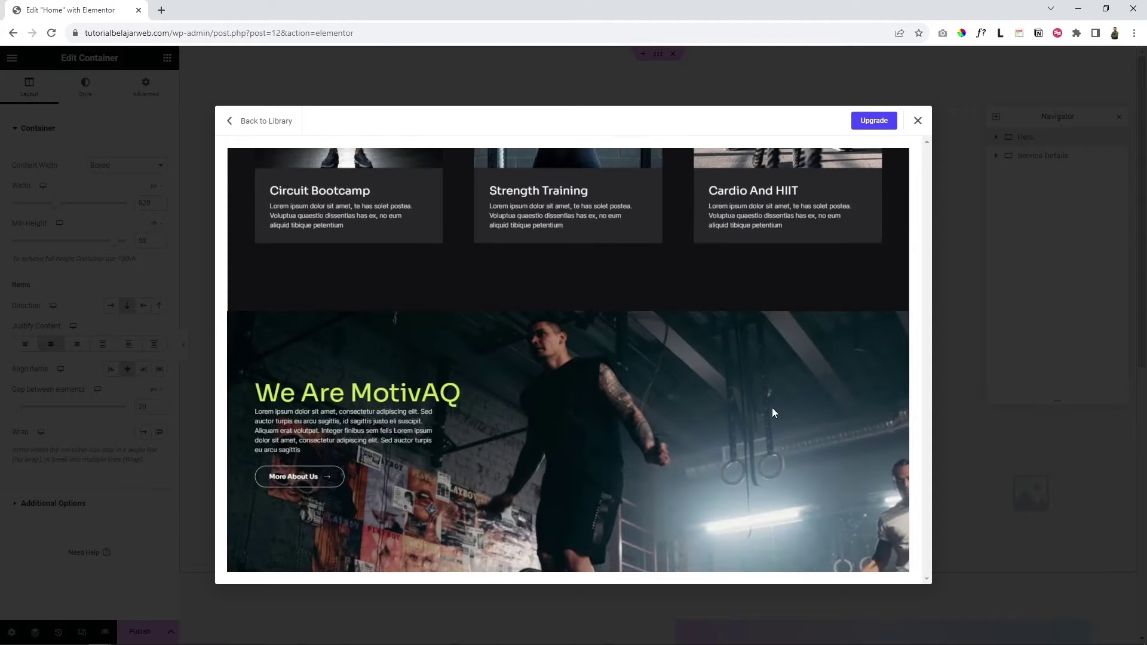
Step: Examine the We Are MotivAQ and neighbouring sections of the Online Training template preview, and return to the library
scroll(773, 412, "down", 3)
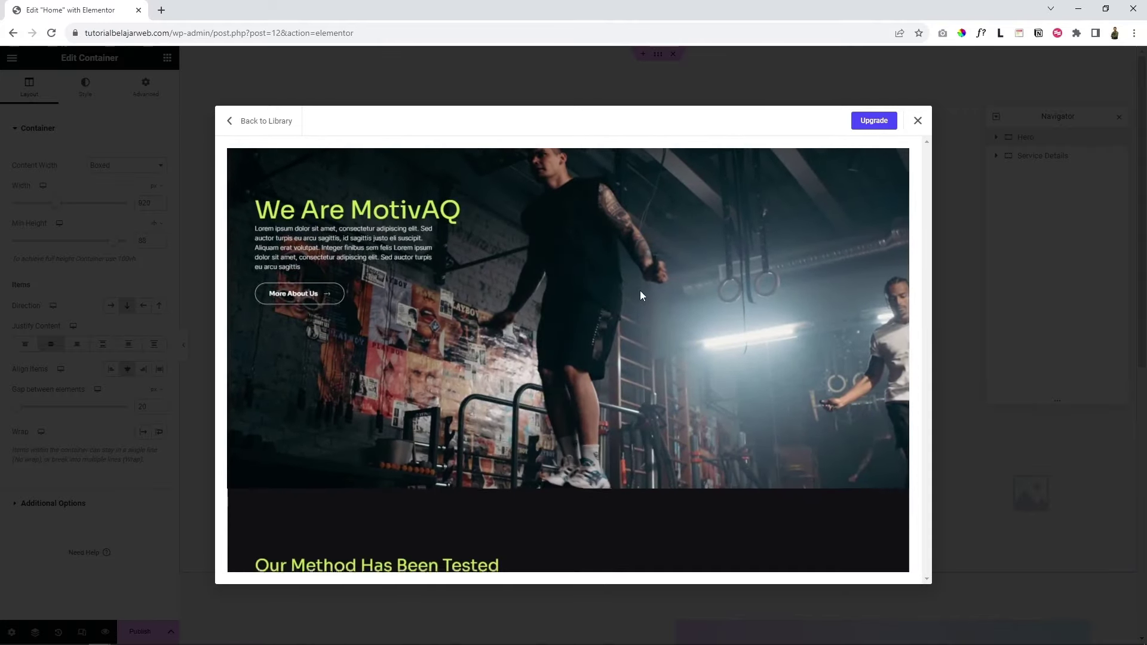
scroll(633, 371, "down", 4)
scroll(530, 288, "up", 7)
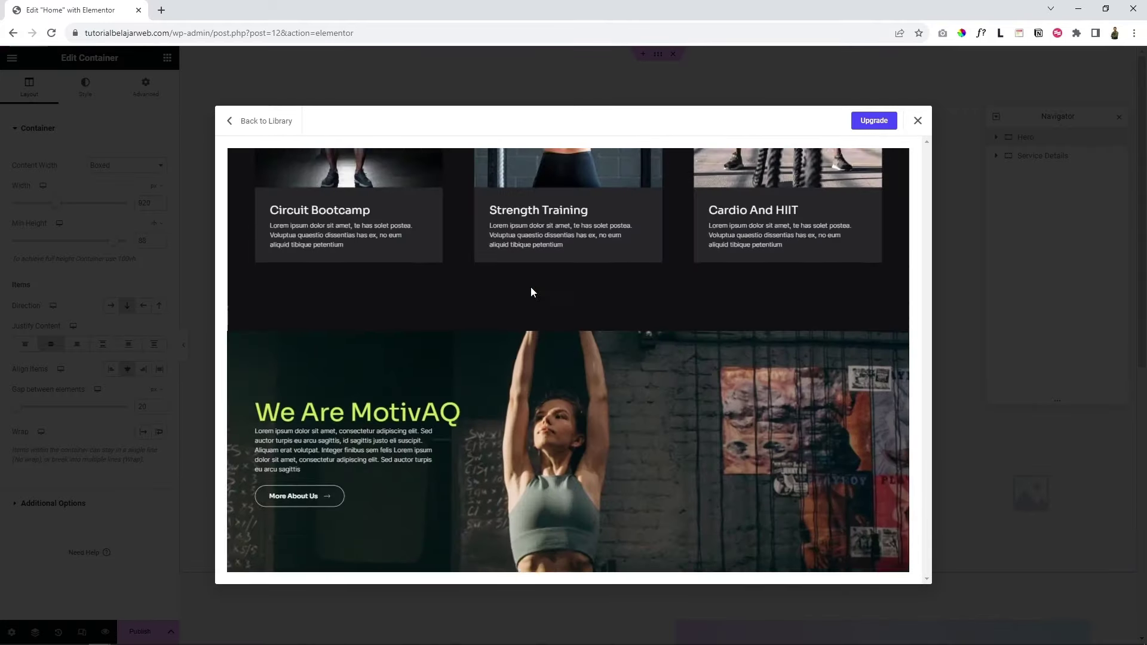
left_click(249, 122)
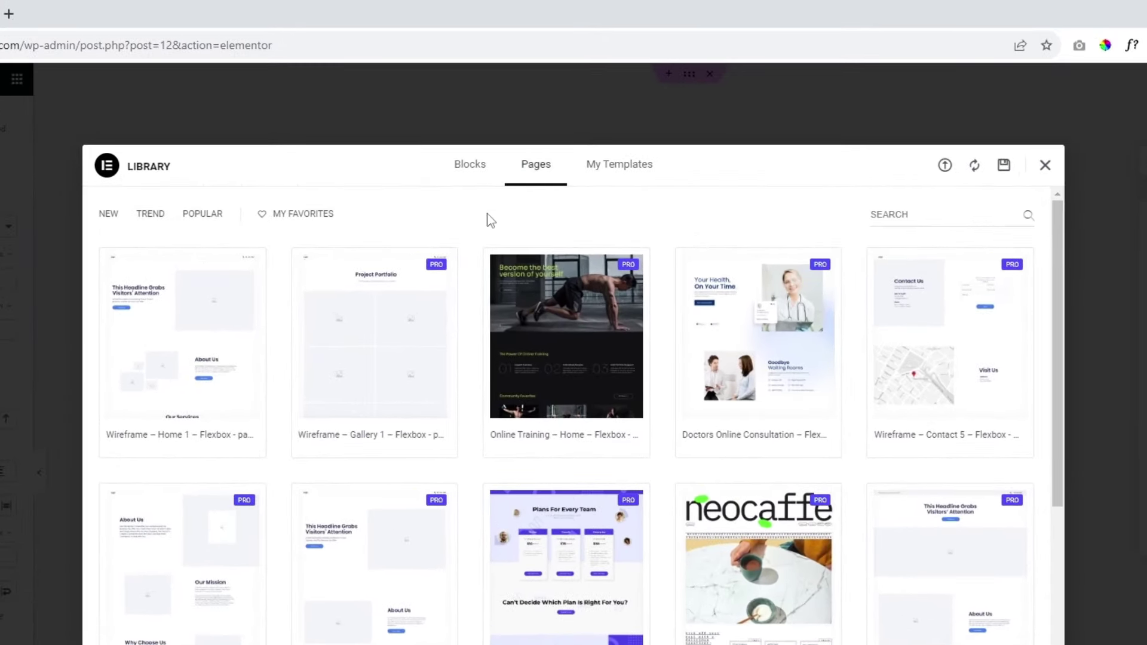
Step: View the library's Blocks, Pages and My Templates collections, and open the screen for importing a template file
left_click(449, 170)
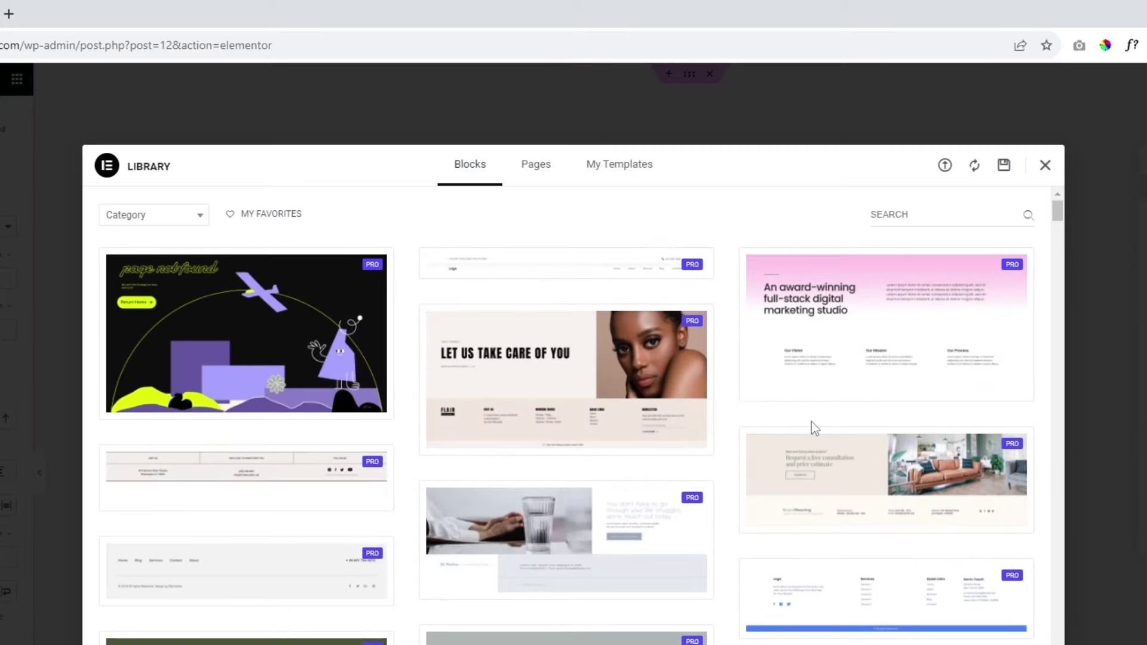
left_click(515, 162)
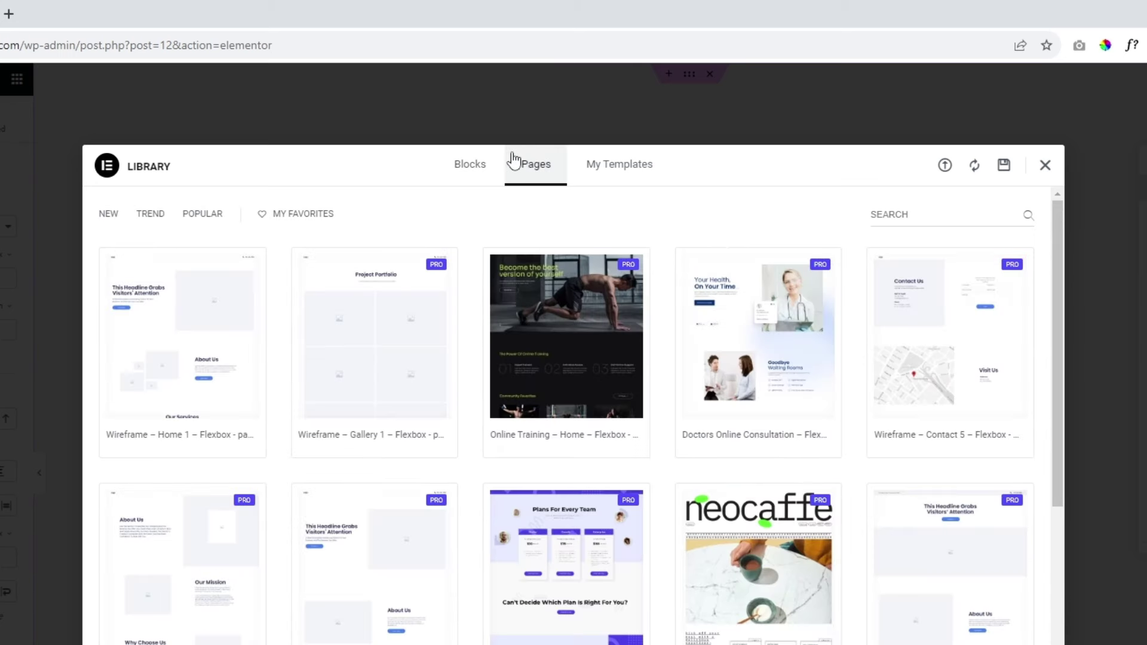
left_click(615, 173)
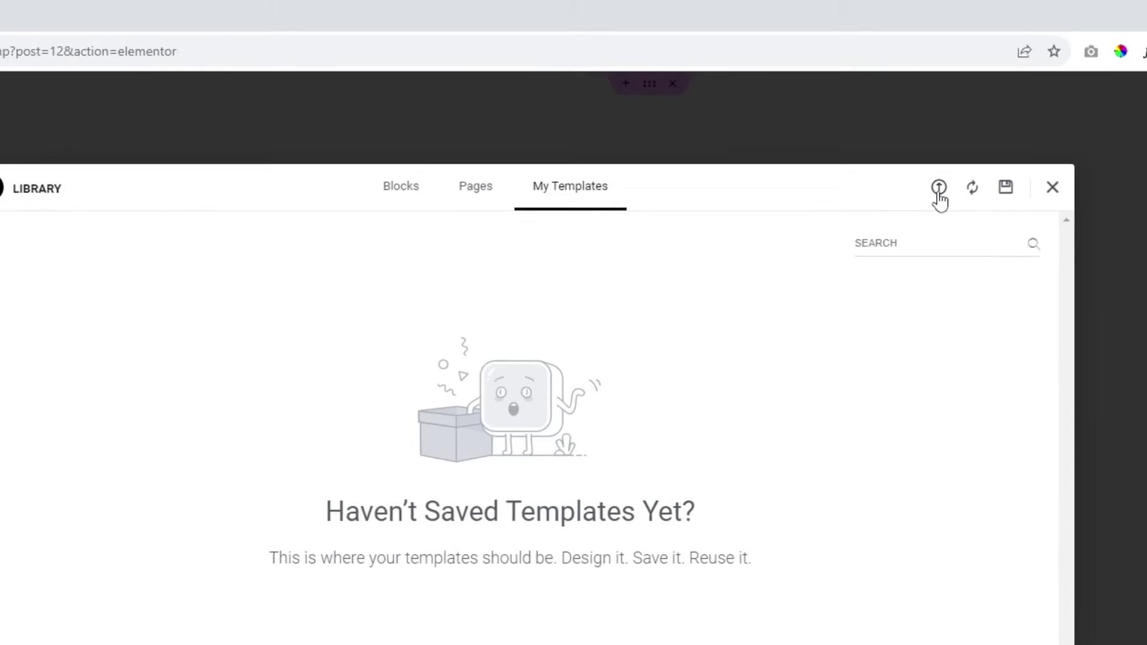
left_click(945, 166)
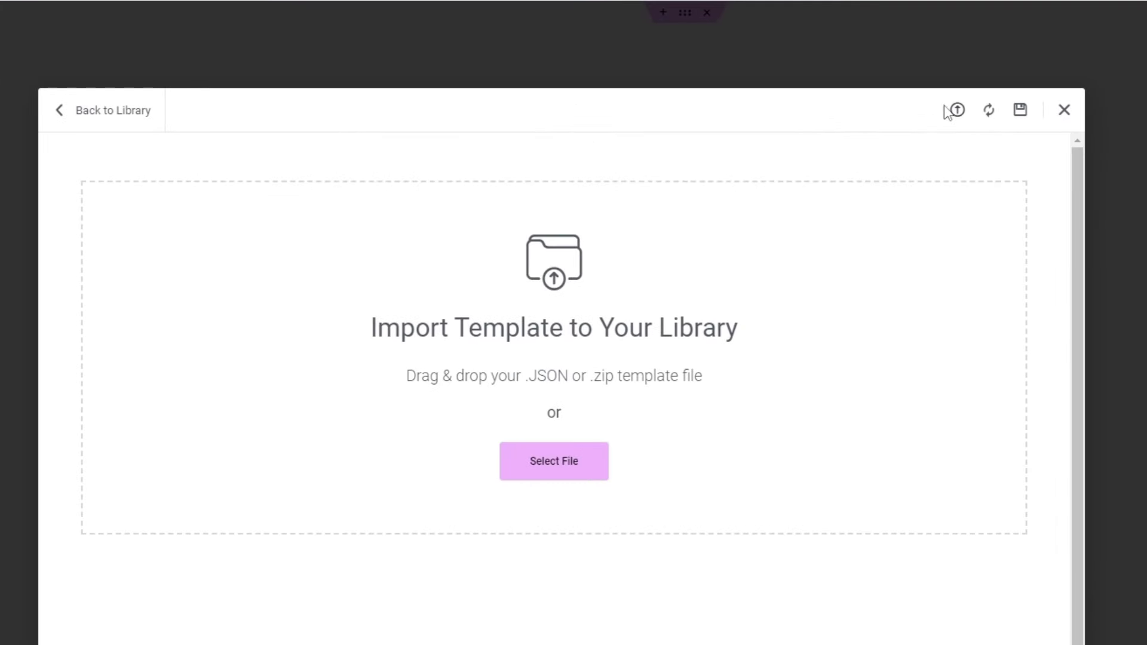